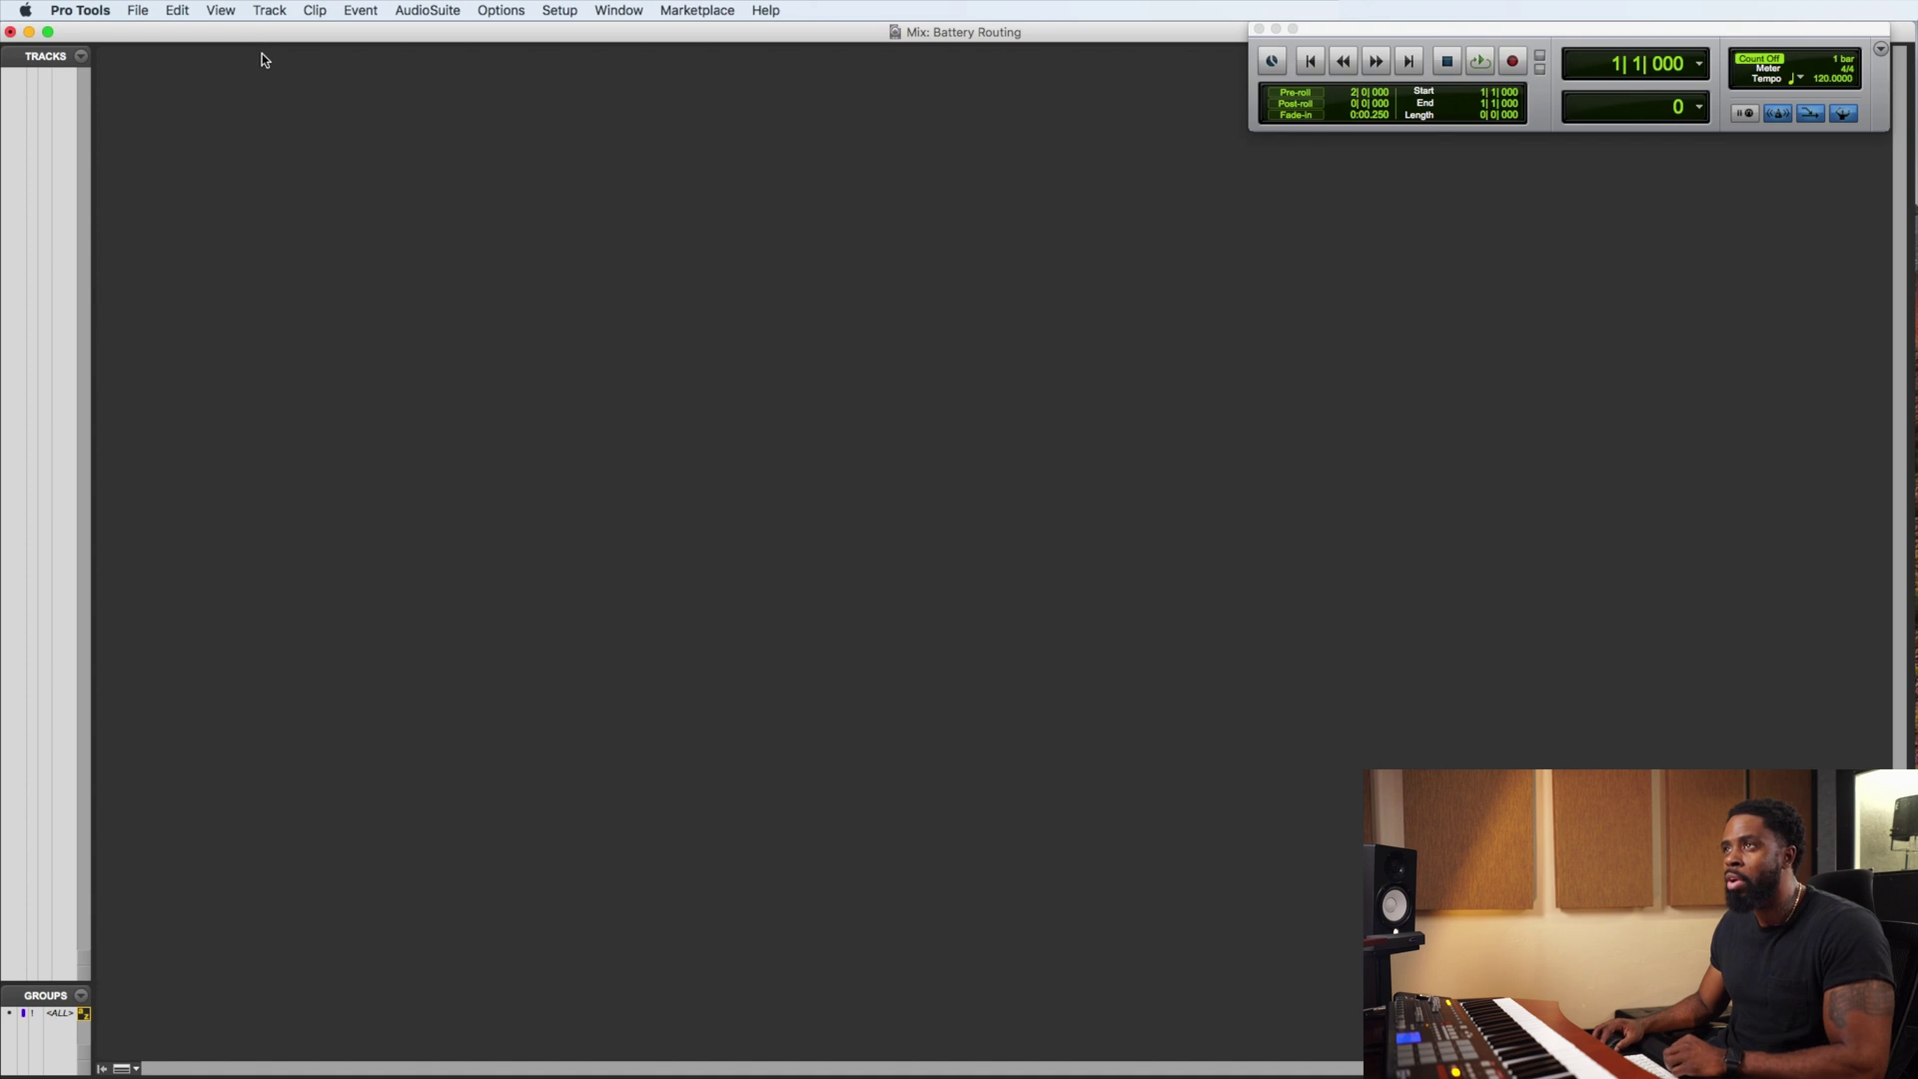
Create 16 new stereo instrument tracks with ticks timebase, named Inst 1 to Inst 16
click(270, 10)
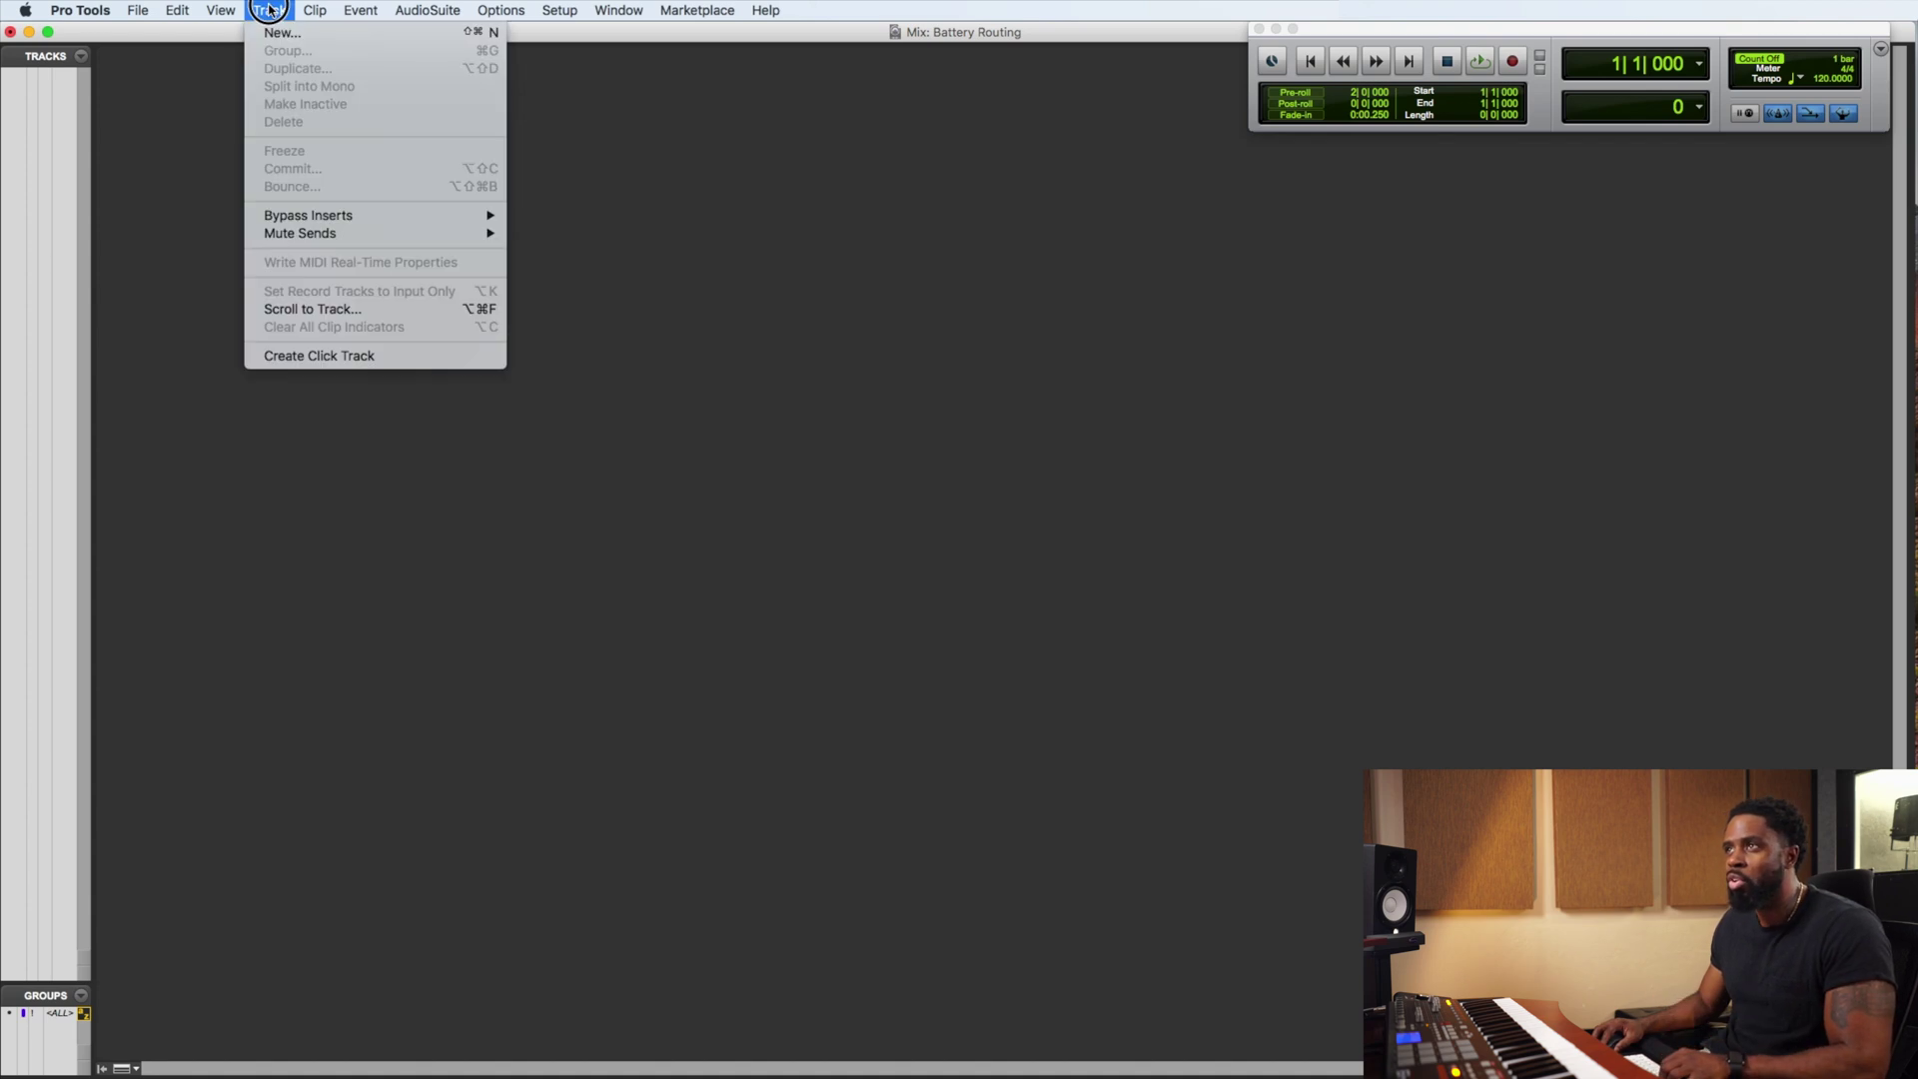
click(277, 34)
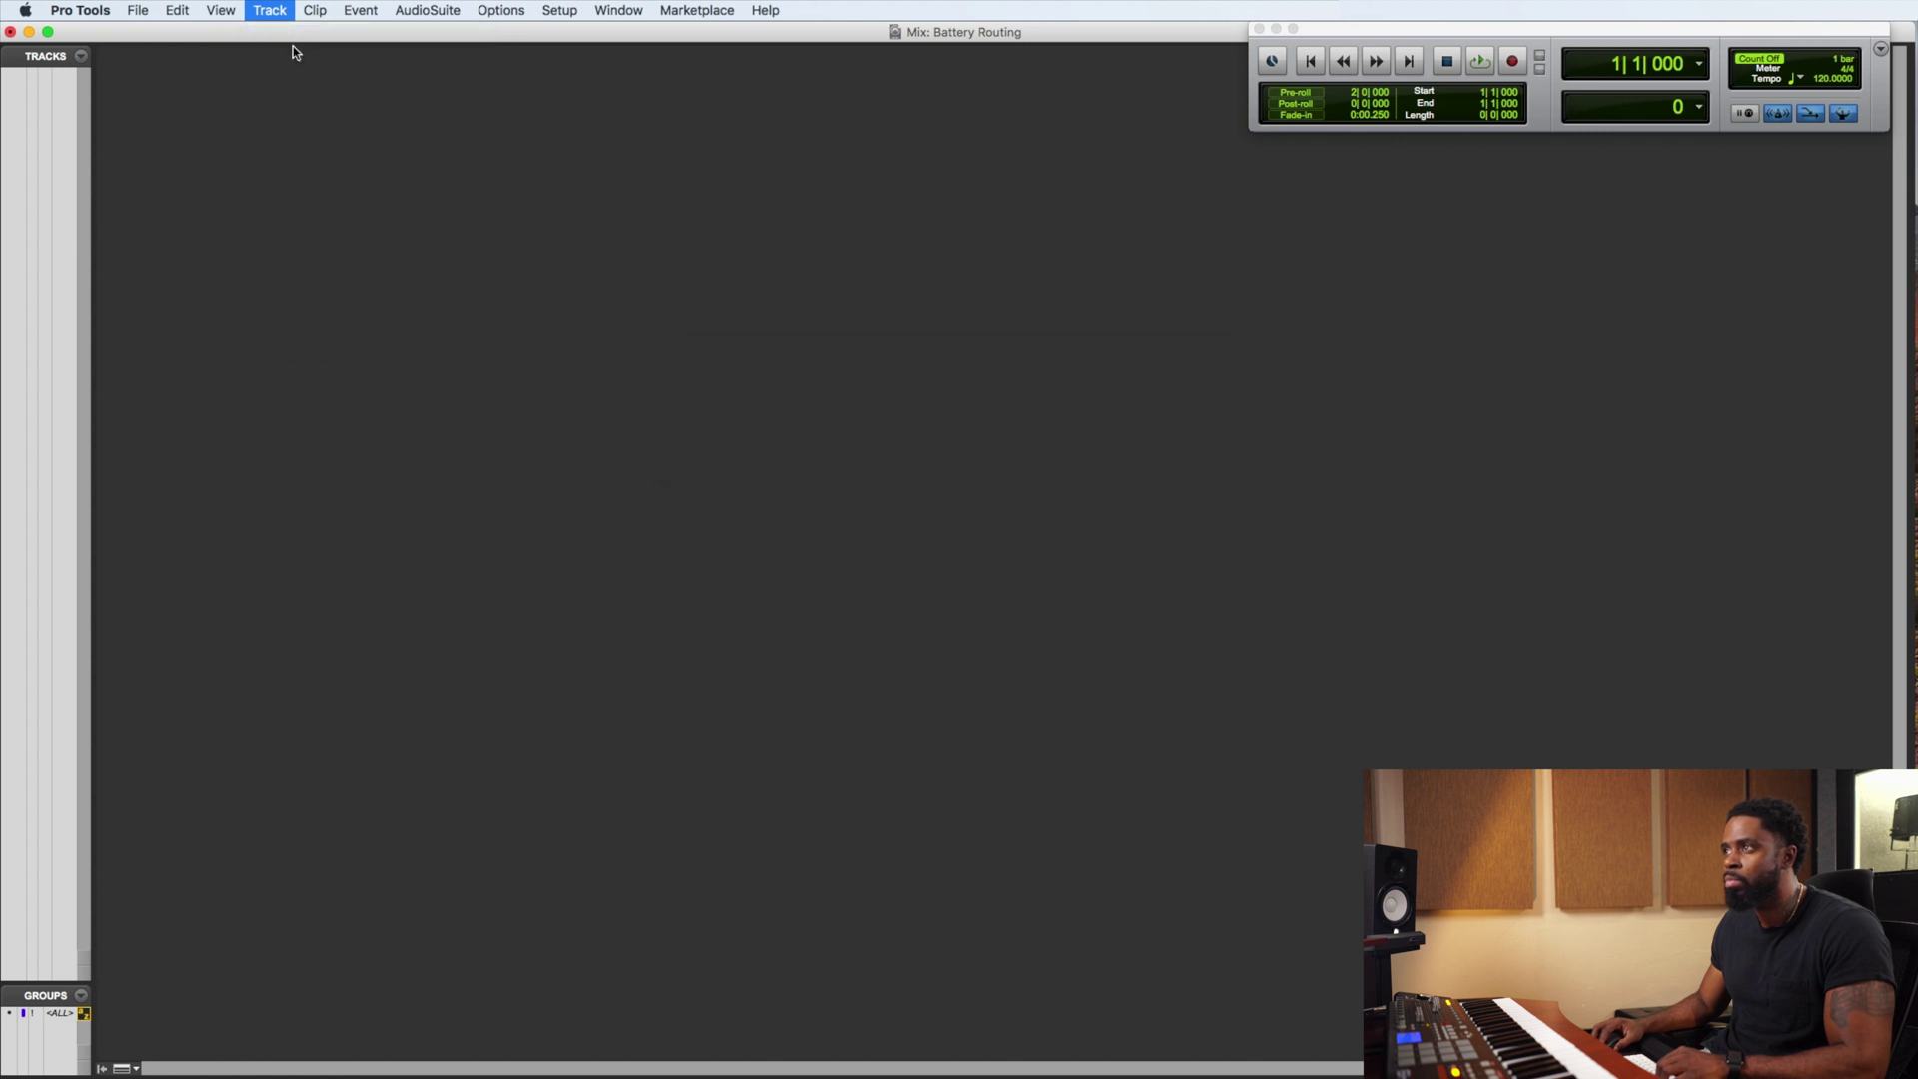
click(832, 389)
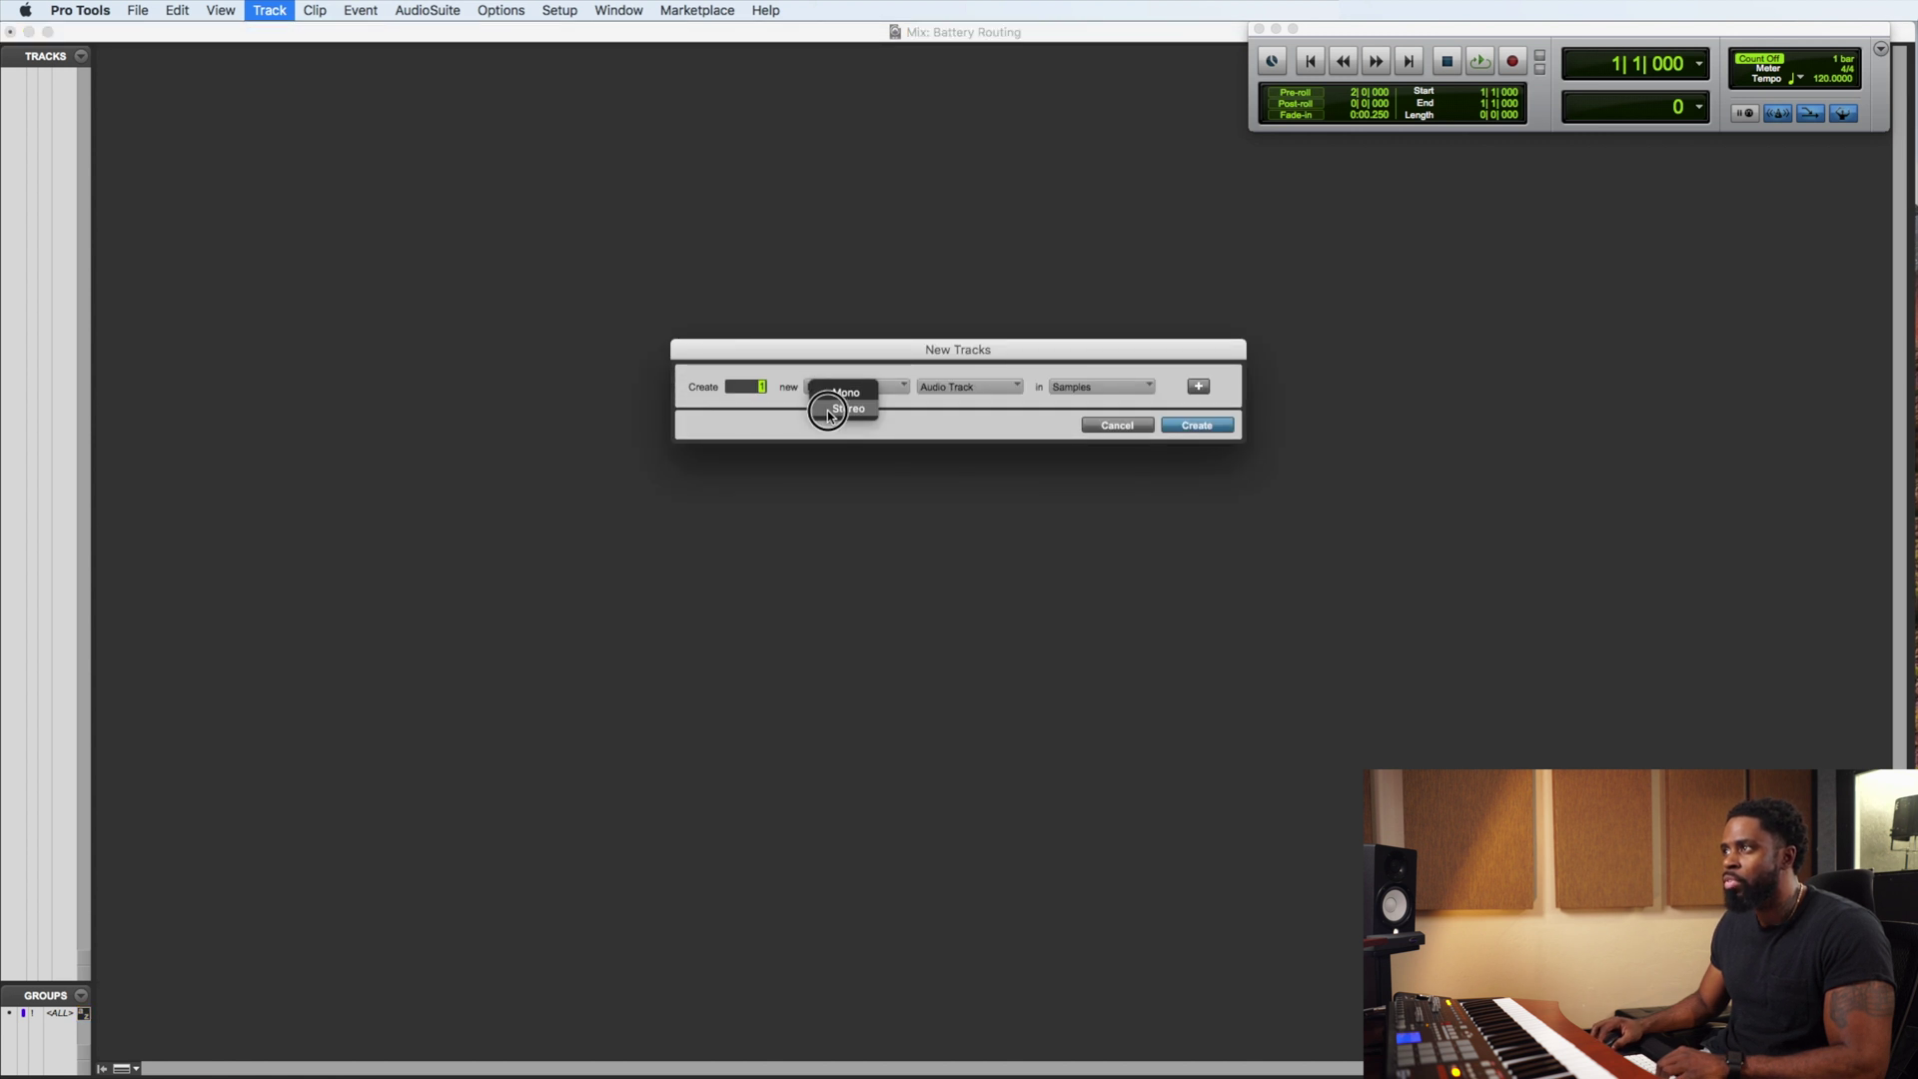
click(829, 404)
click(968, 389)
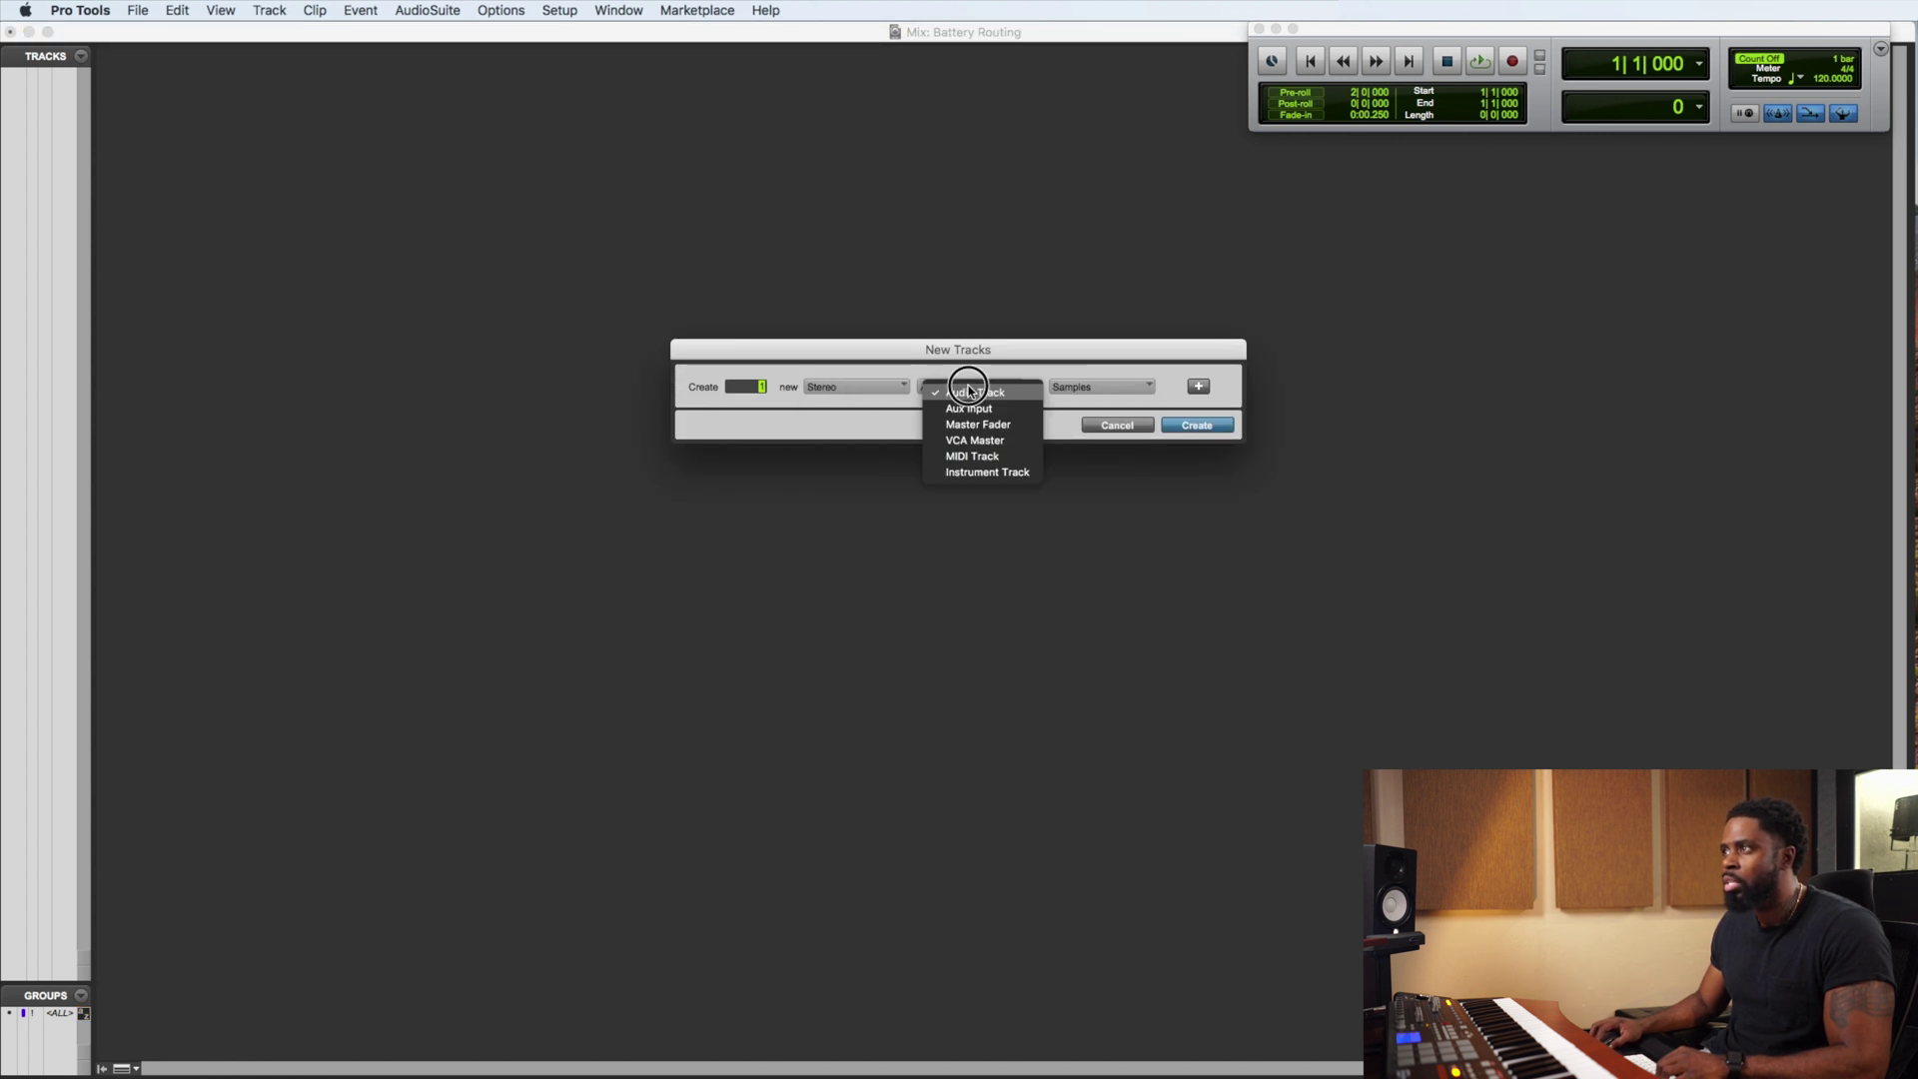
click(967, 473)
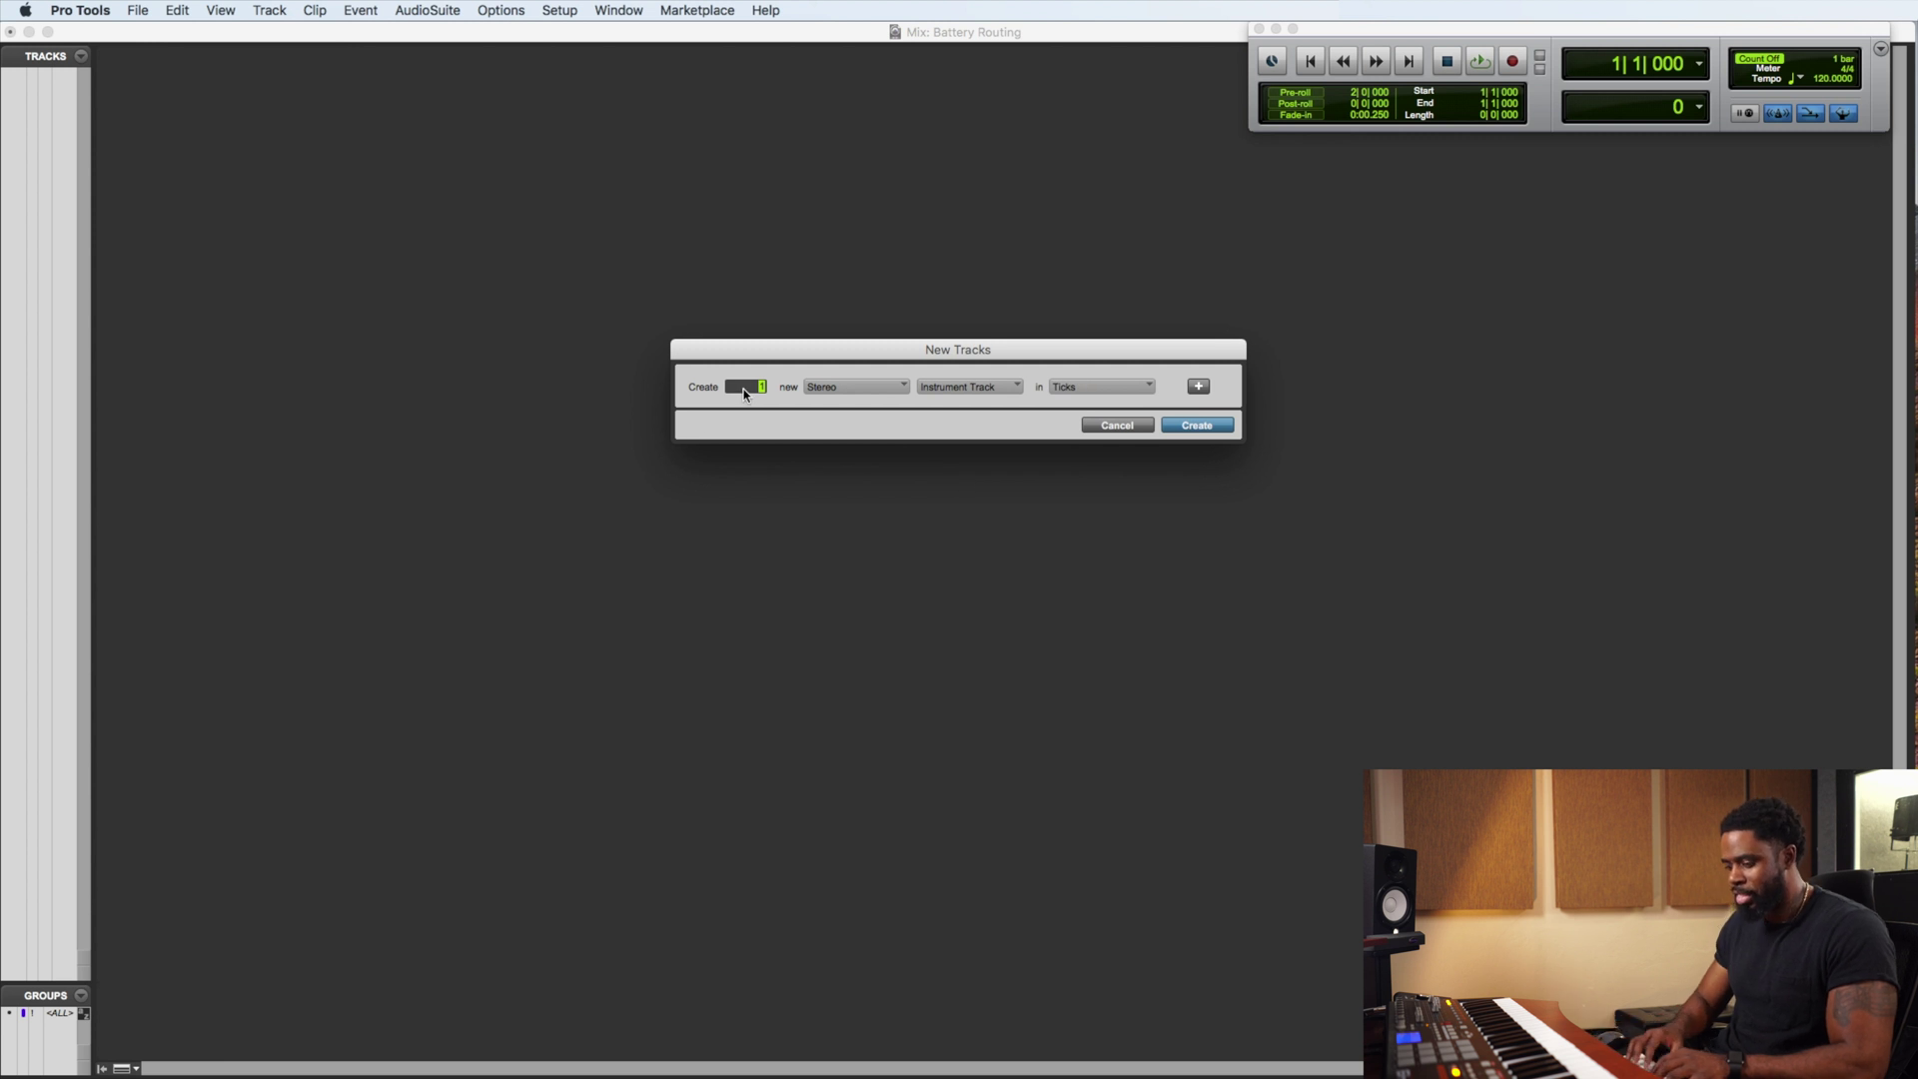
text(16)
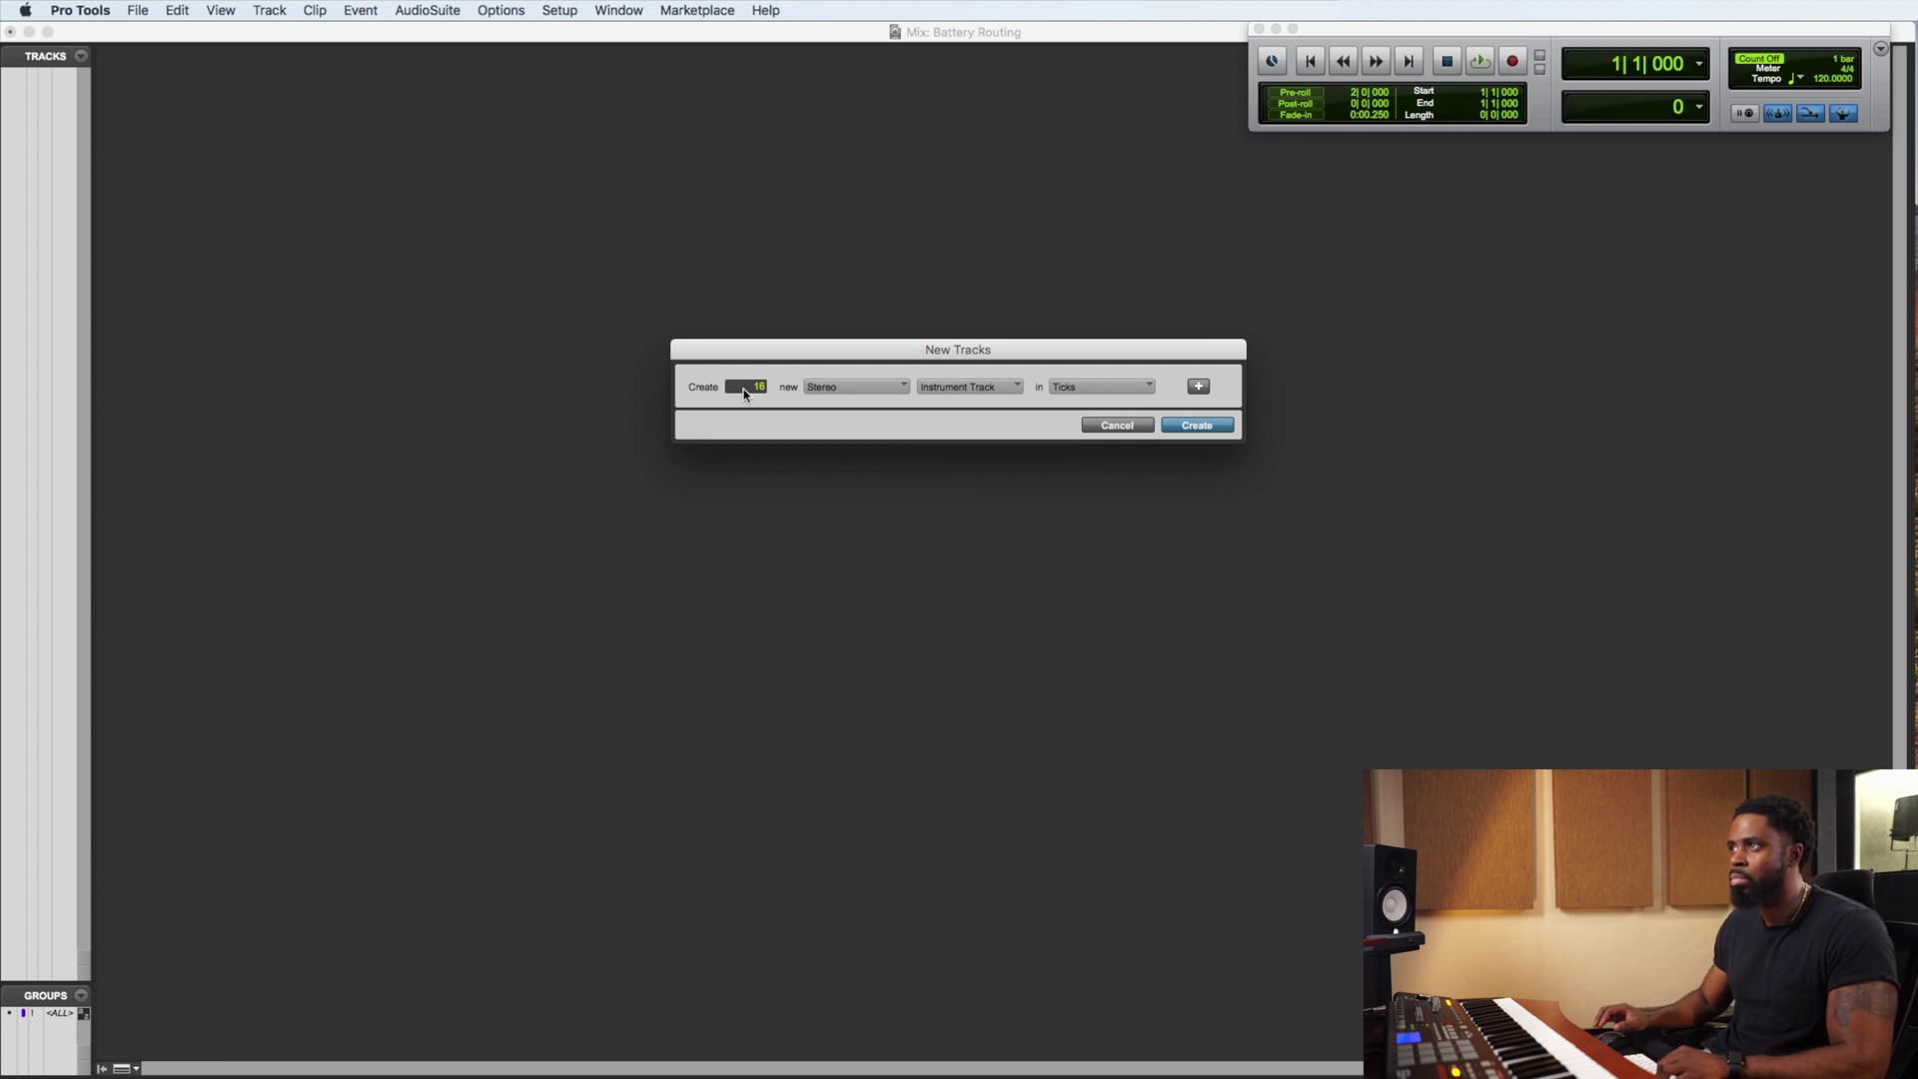
key(Return)
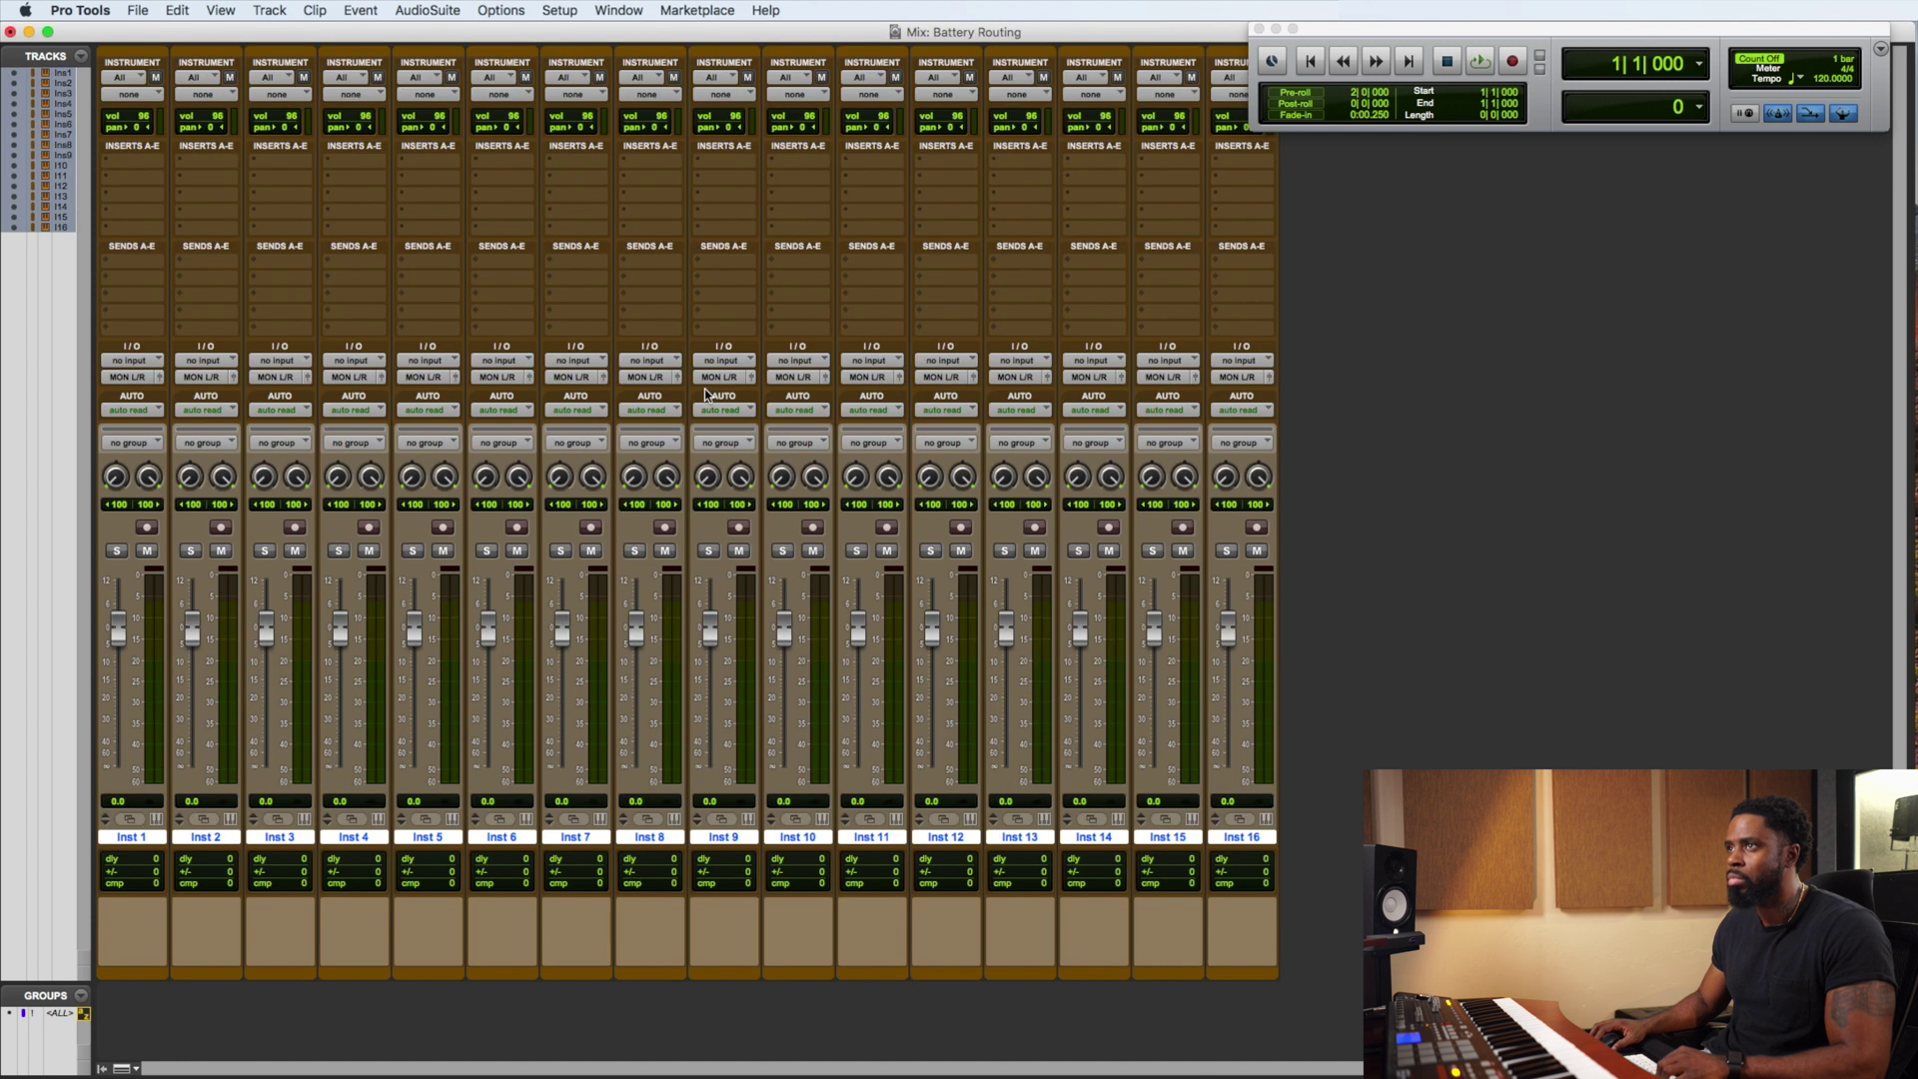
Insert the Battery 4-AAX (stereo) instrument plug-in in Inst 1's first insert slot
click(123, 163)
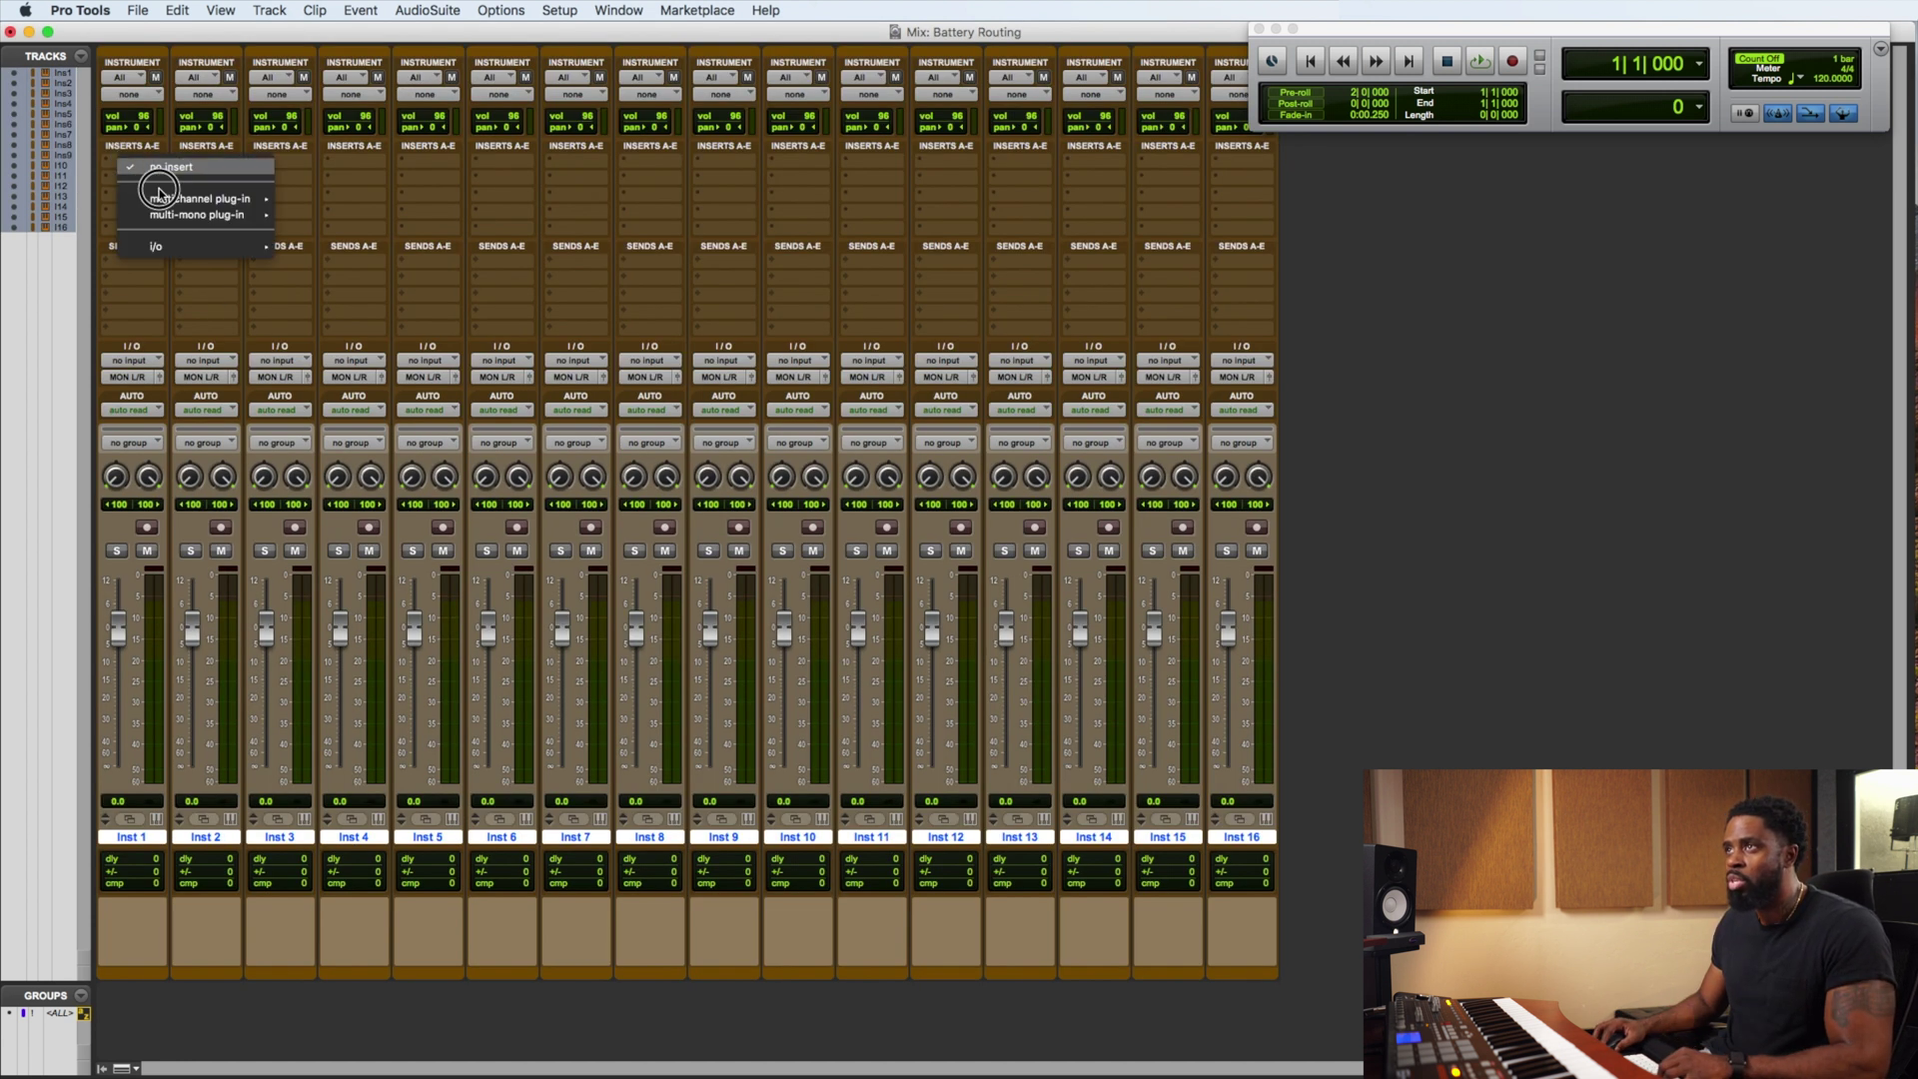
mouse_move(250, 199)
mouse_move(452, 349)
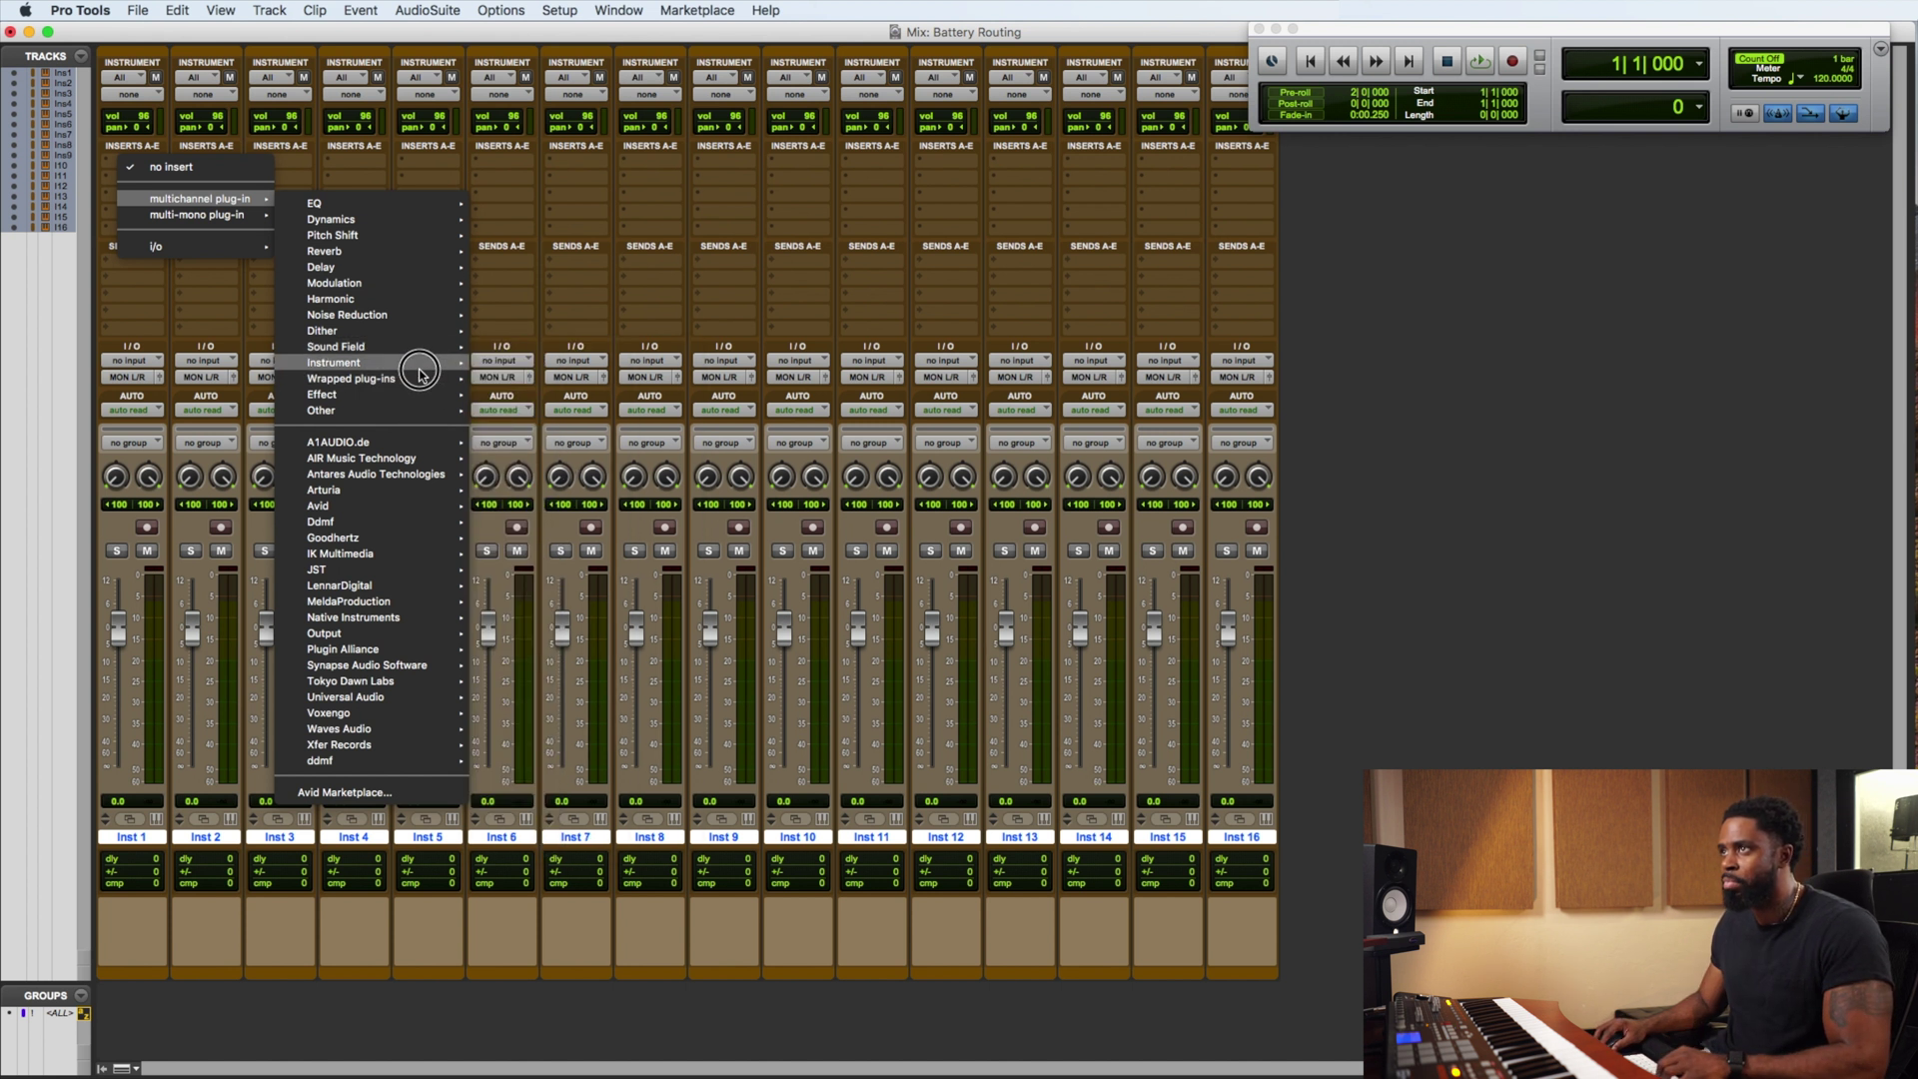
click(554, 430)
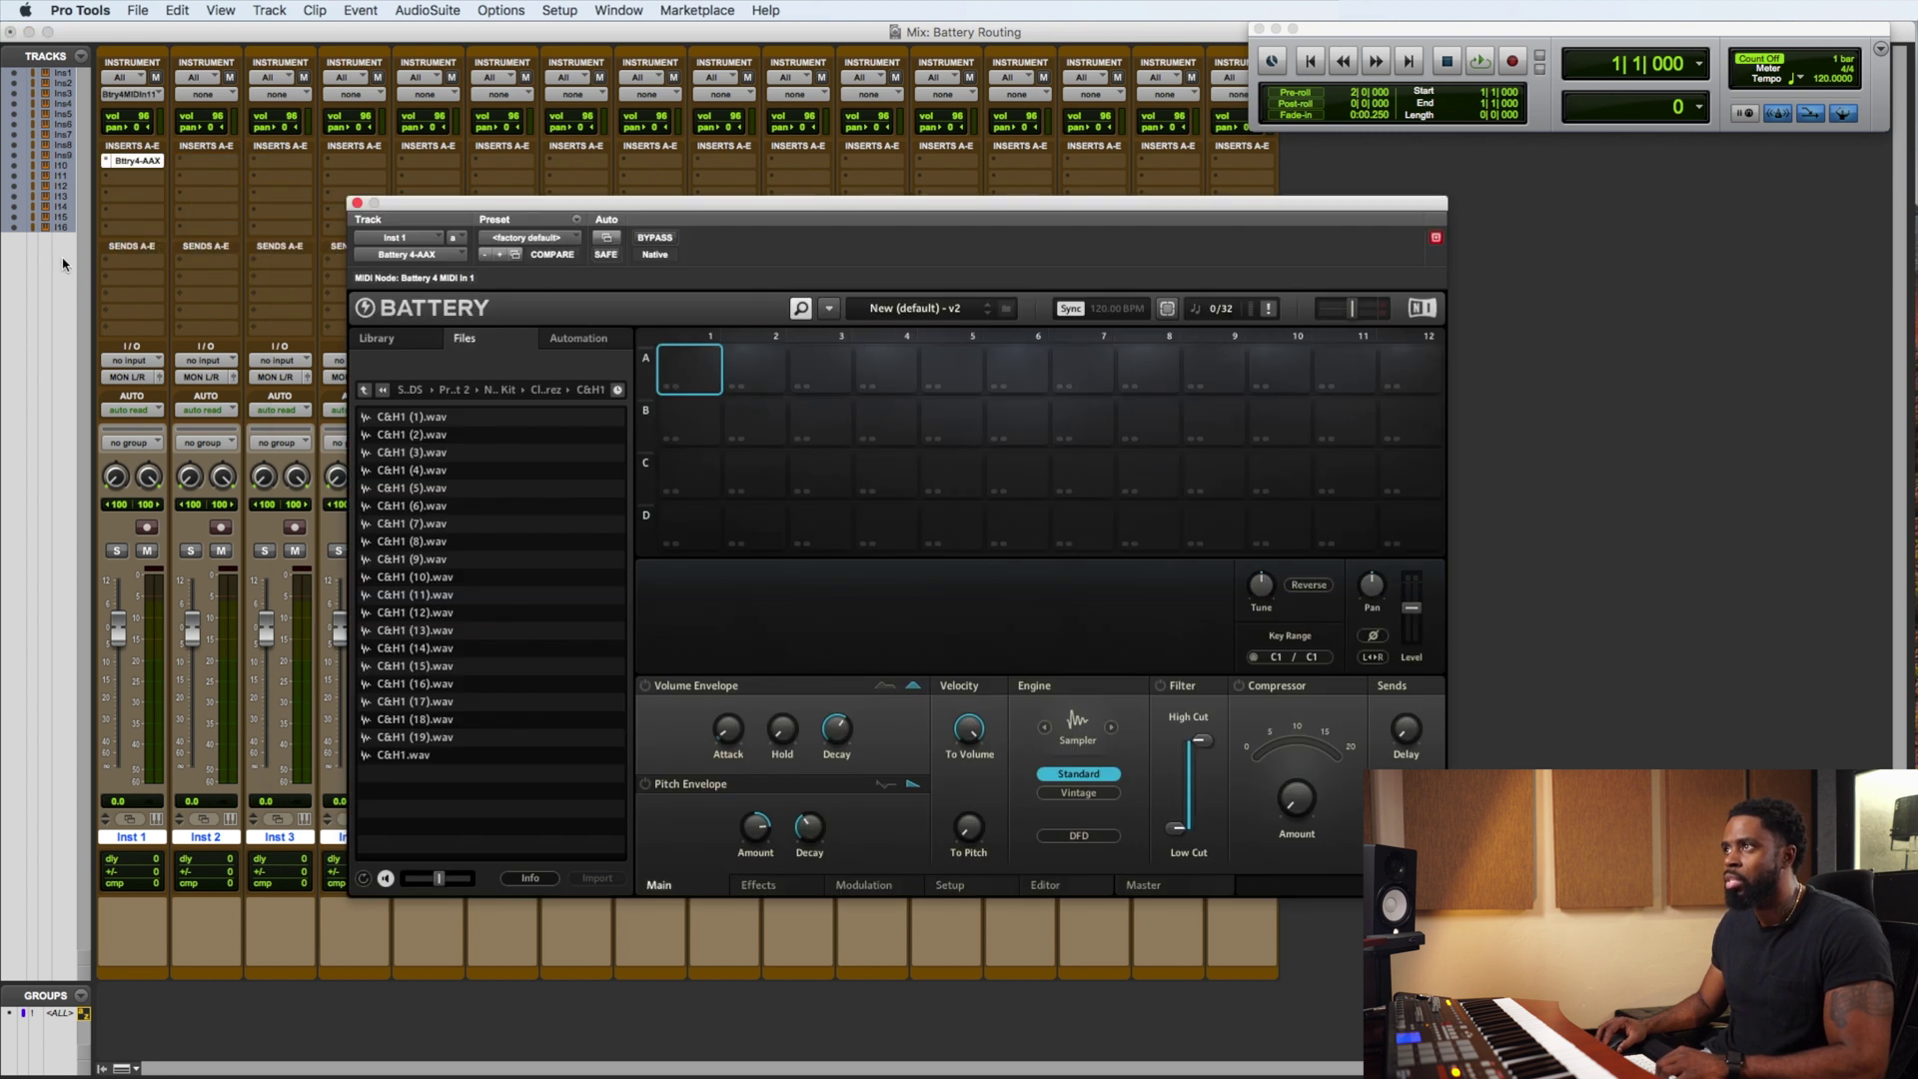
Set Battery's Cell Matrix size to 4x4 and confirm deleting the last 8 columns
drag(710, 226, 558, 256)
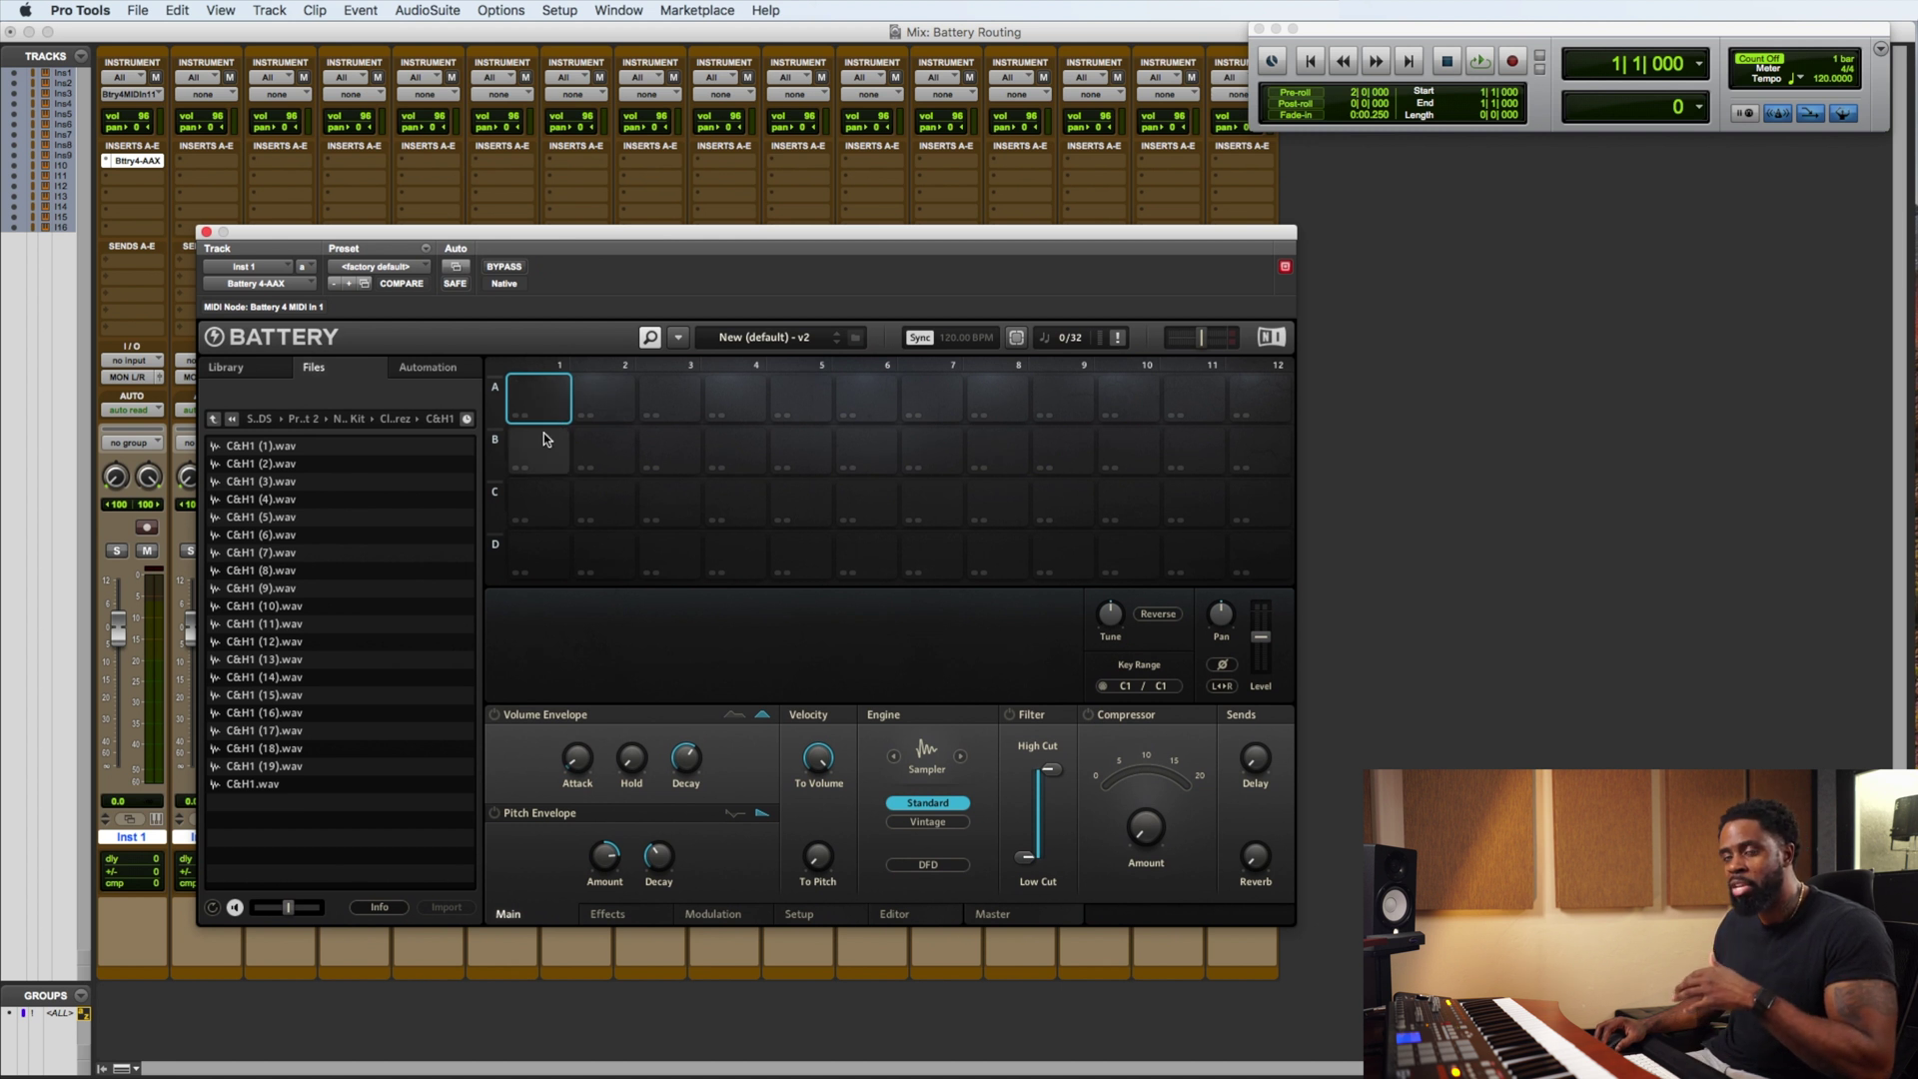
click(677, 338)
mouse_move(709, 392)
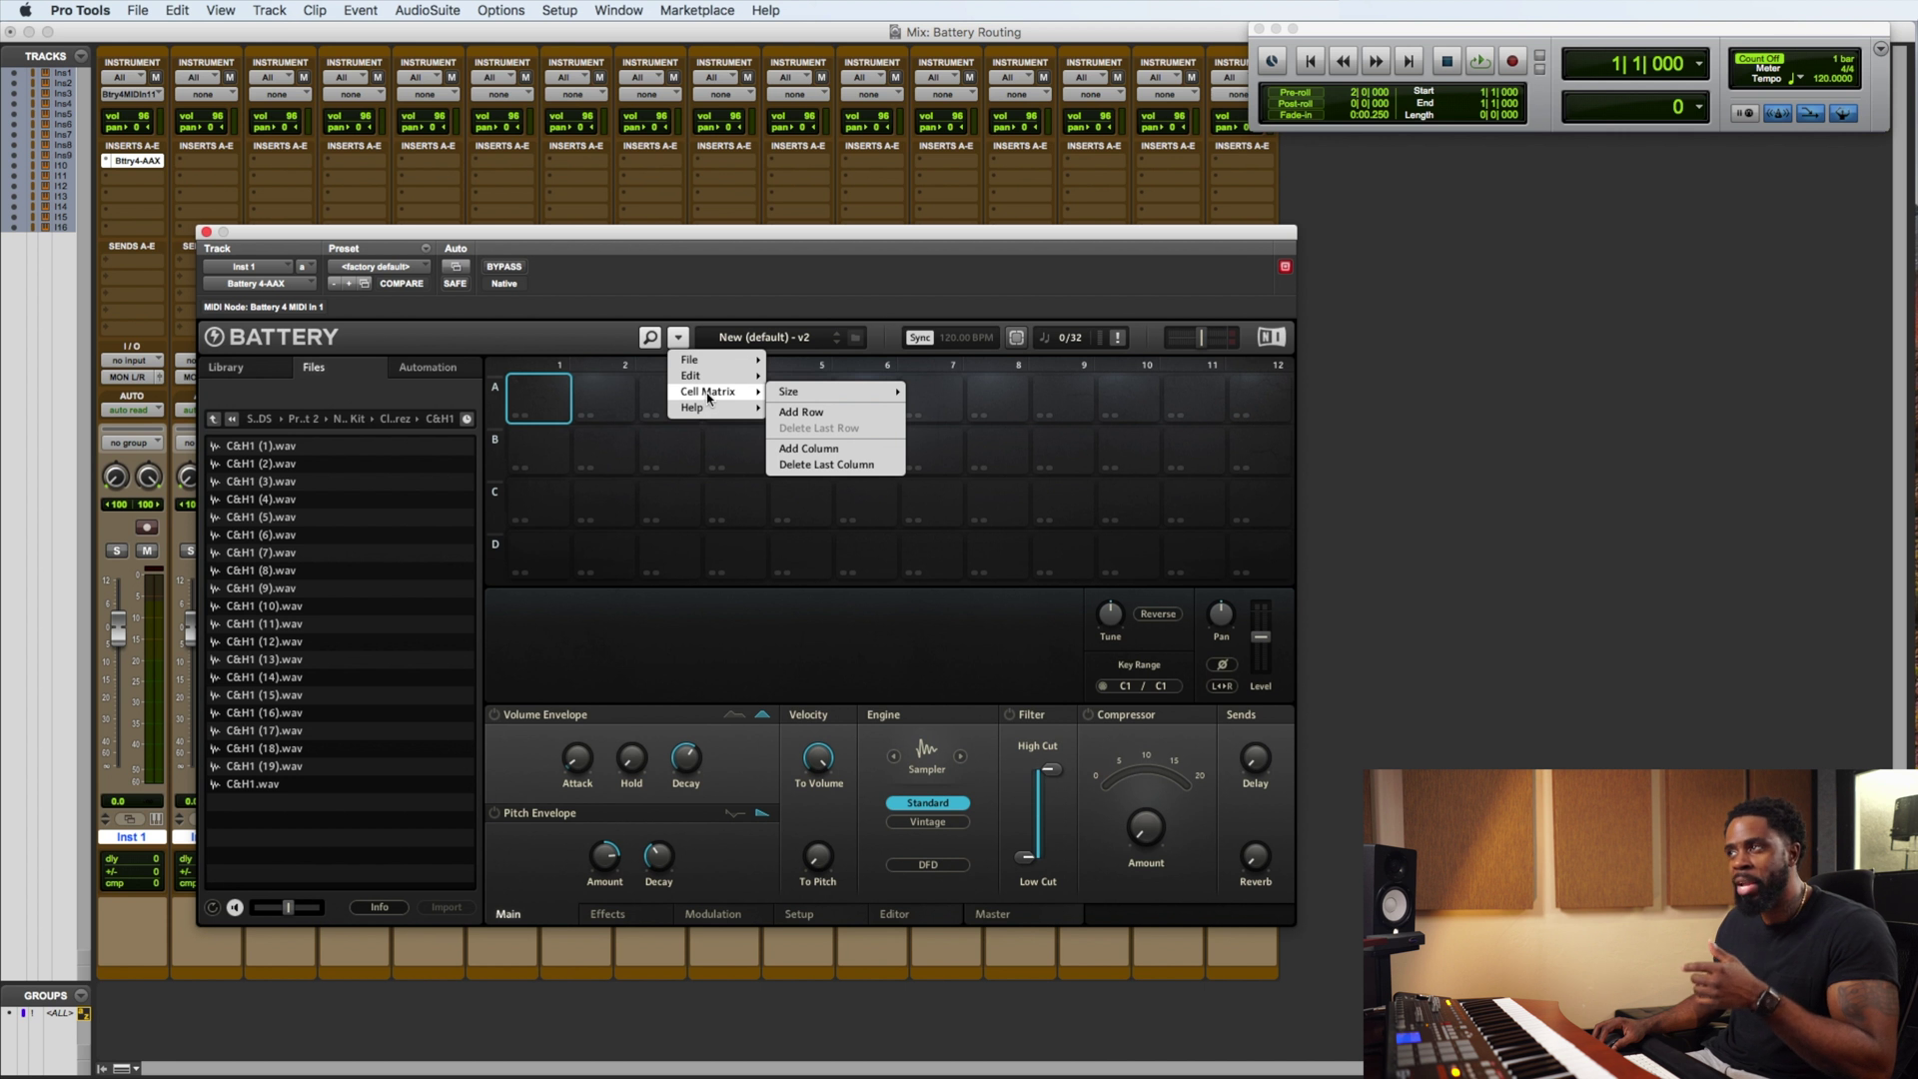
mouse_move(833, 397)
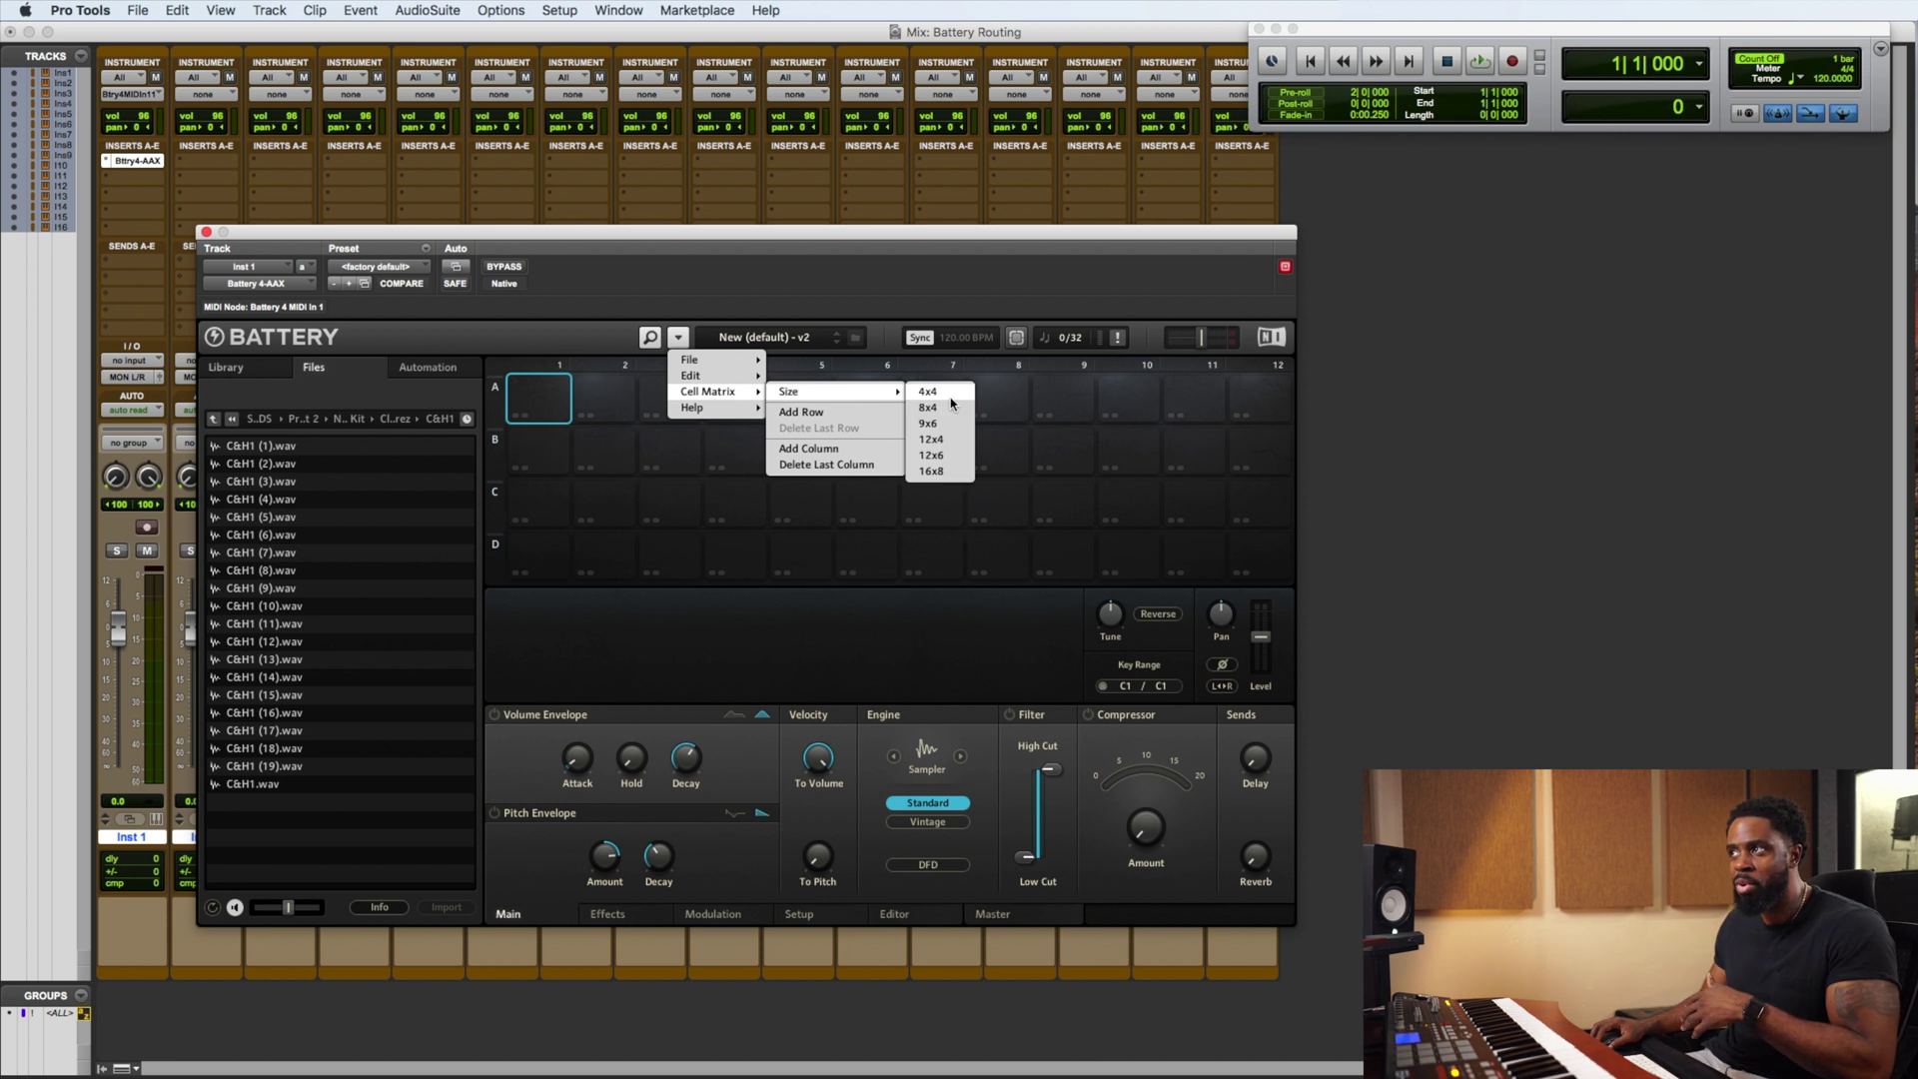
click(679, 340)
click(679, 340)
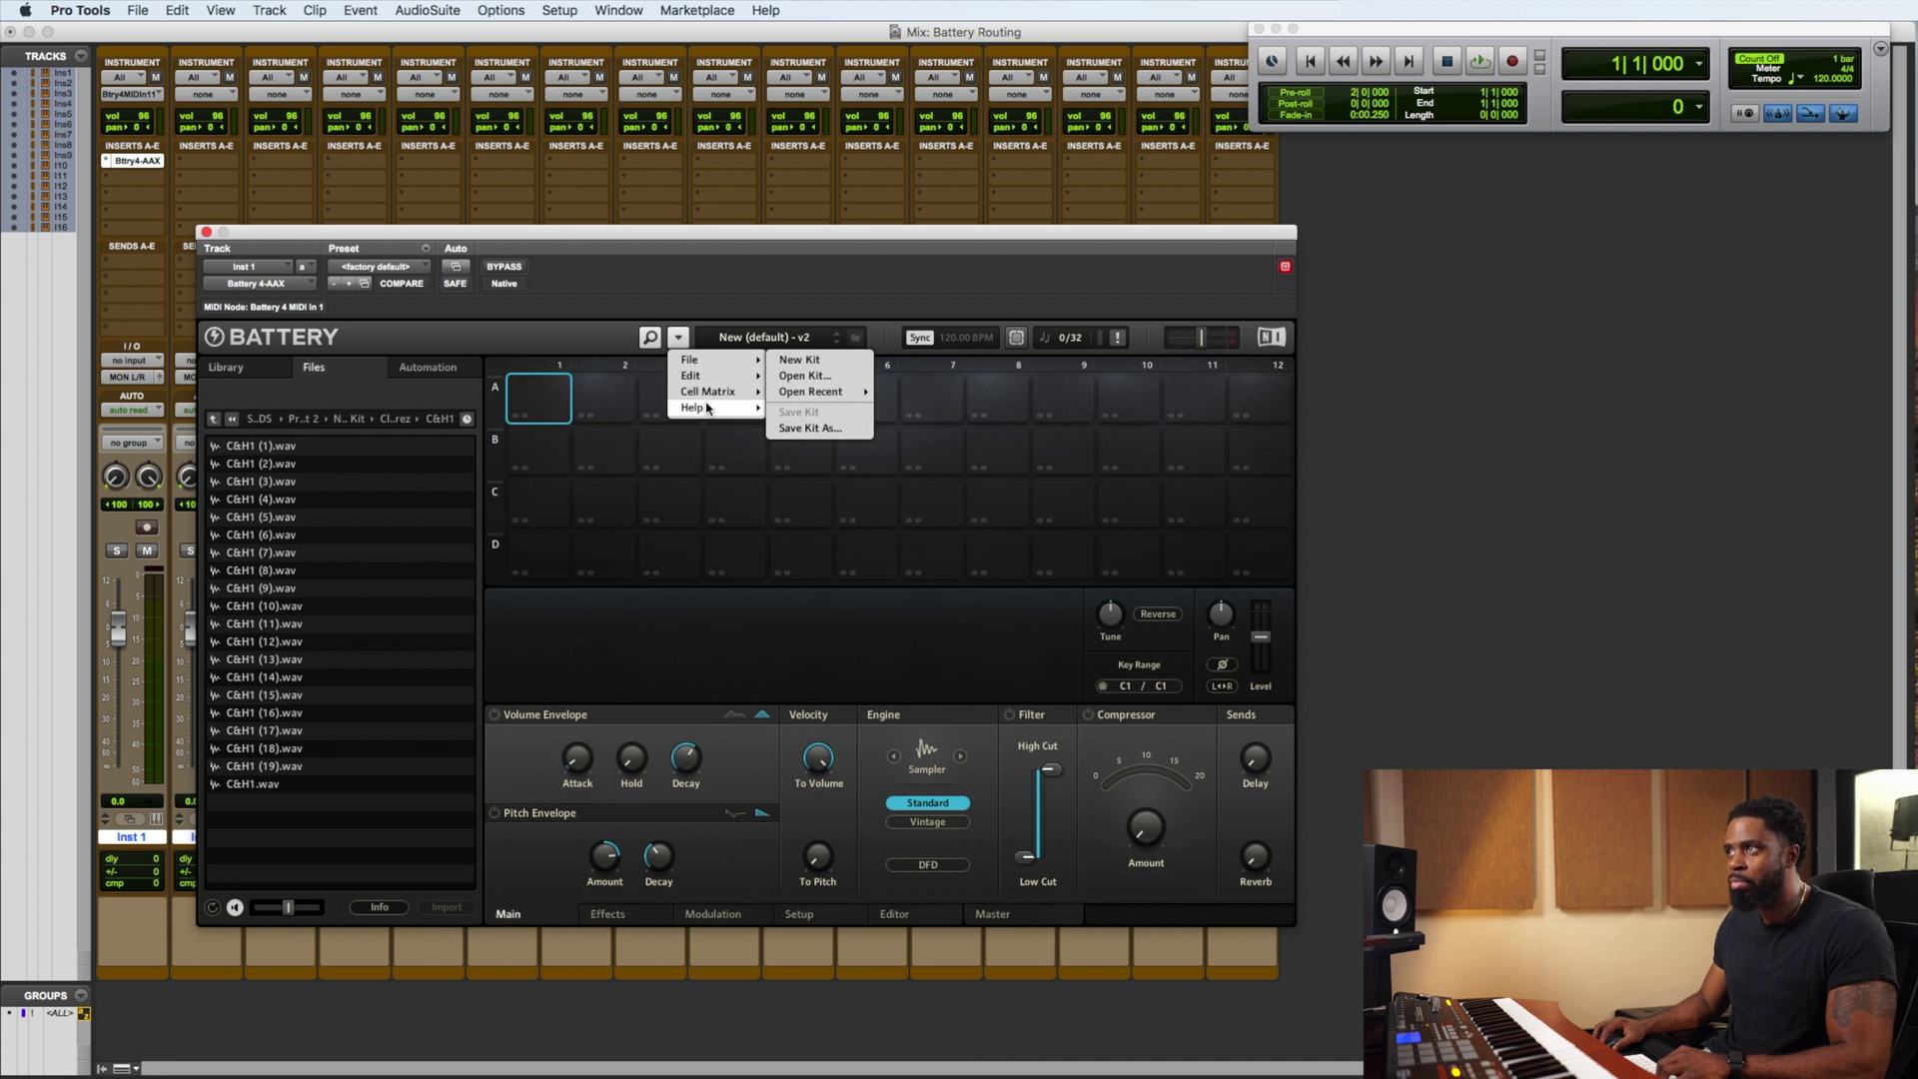
mouse_move(716, 392)
mouse_move(809, 394)
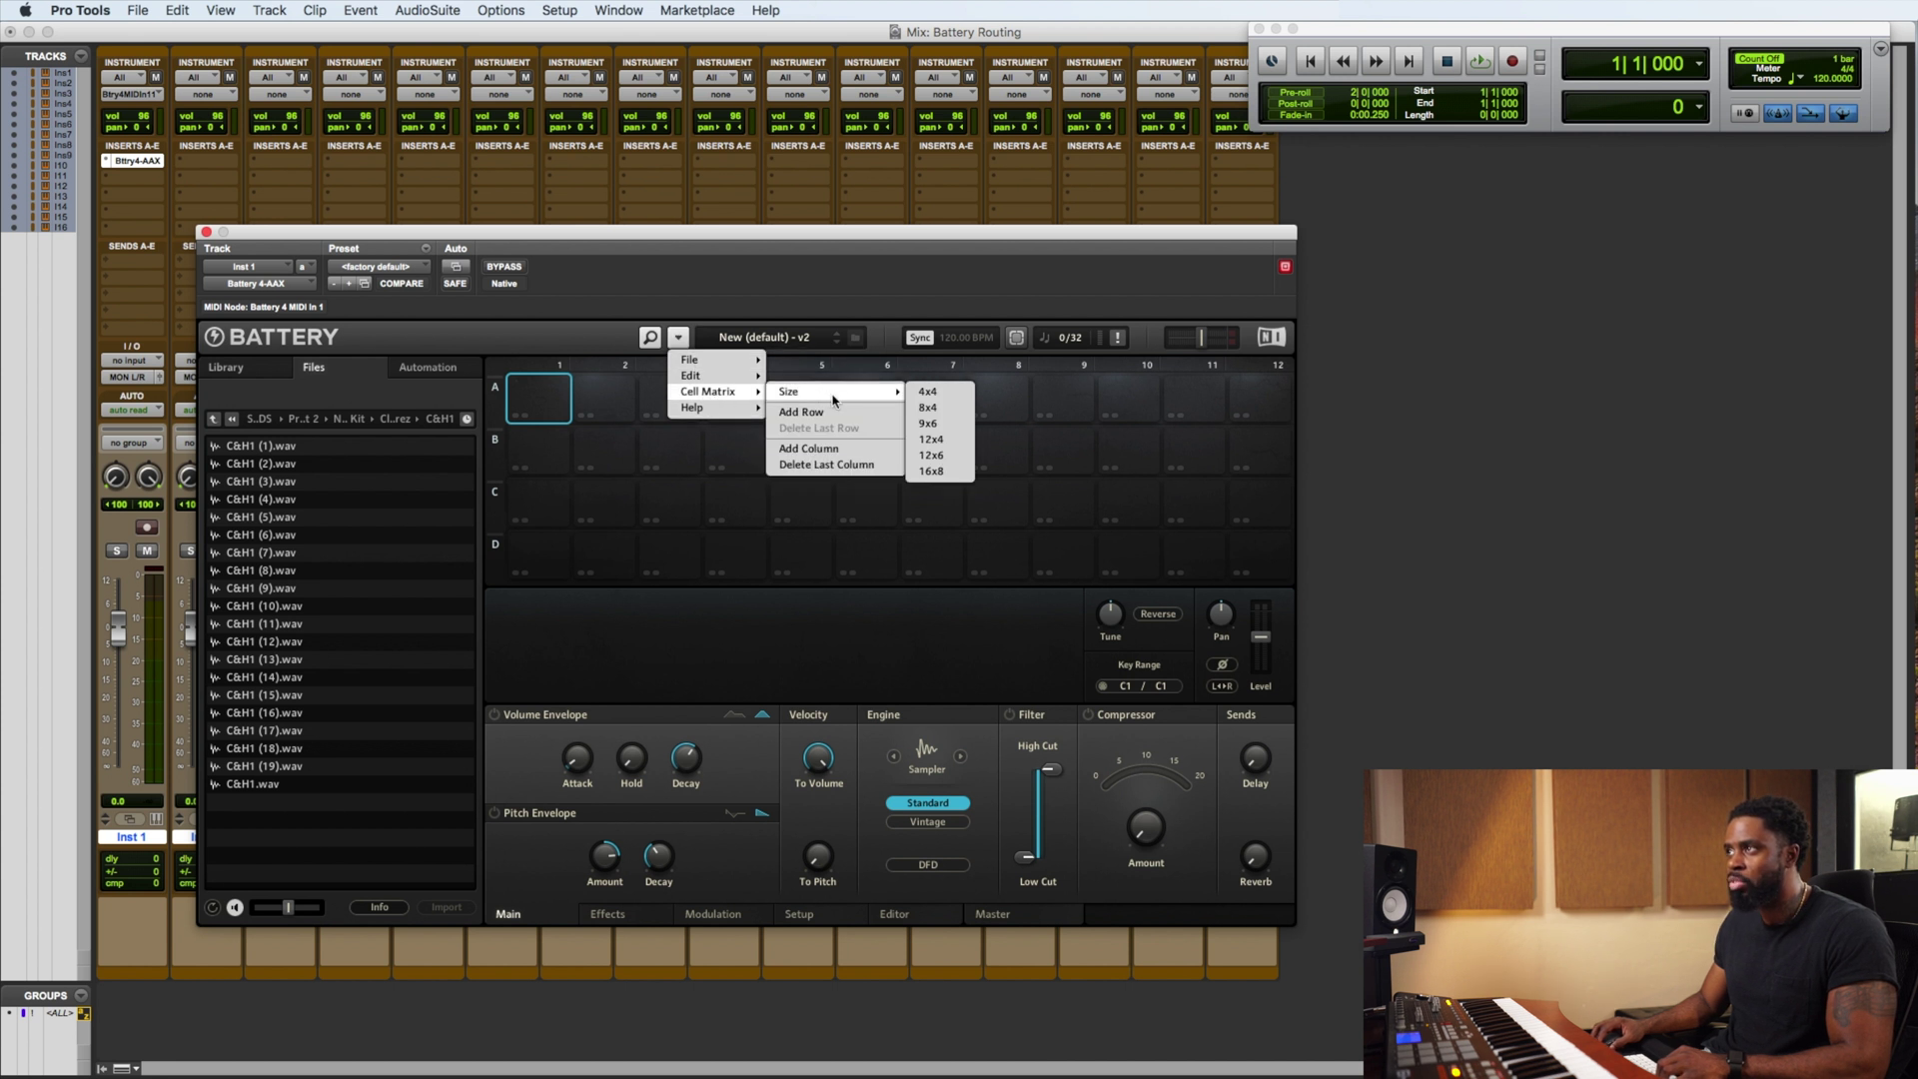
click(933, 392)
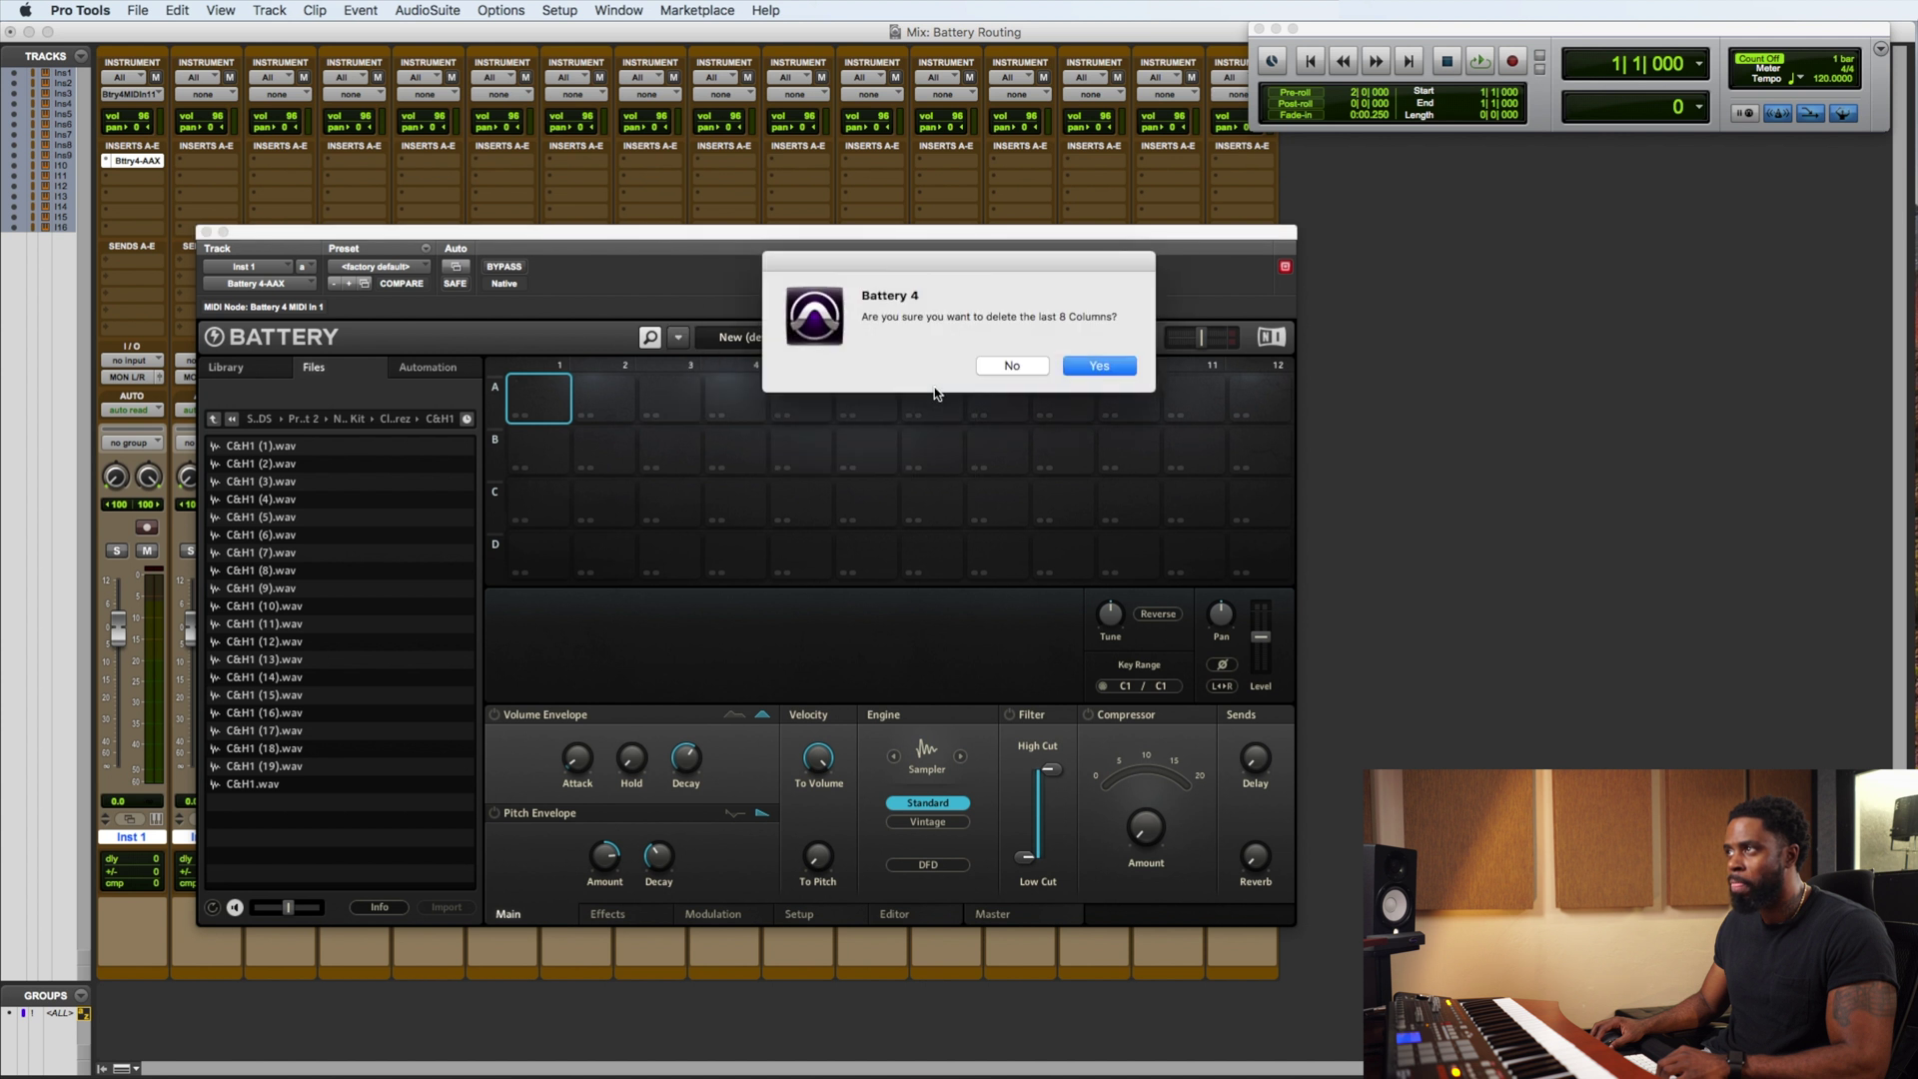
click(1098, 367)
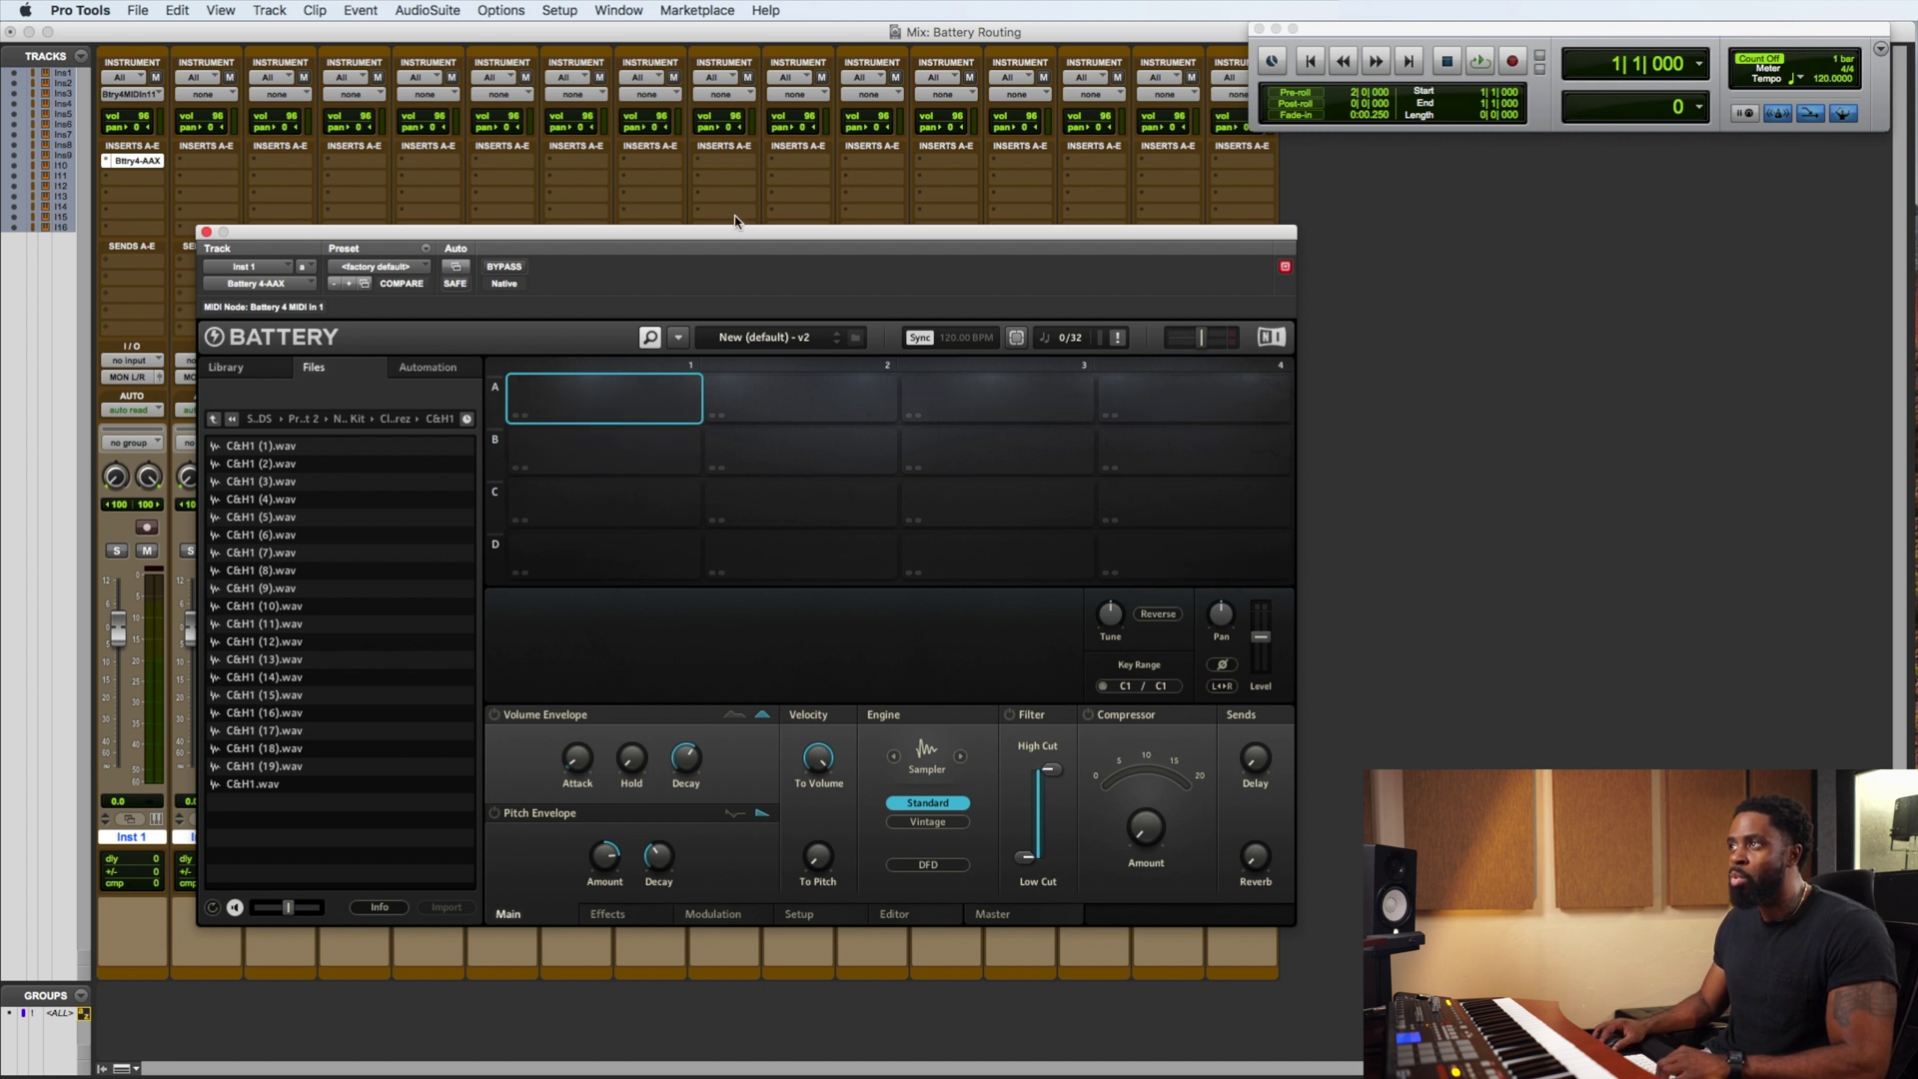
Check the last cell D4 of the resized grid, then select cell A1
drag(735, 230, 1085, 192)
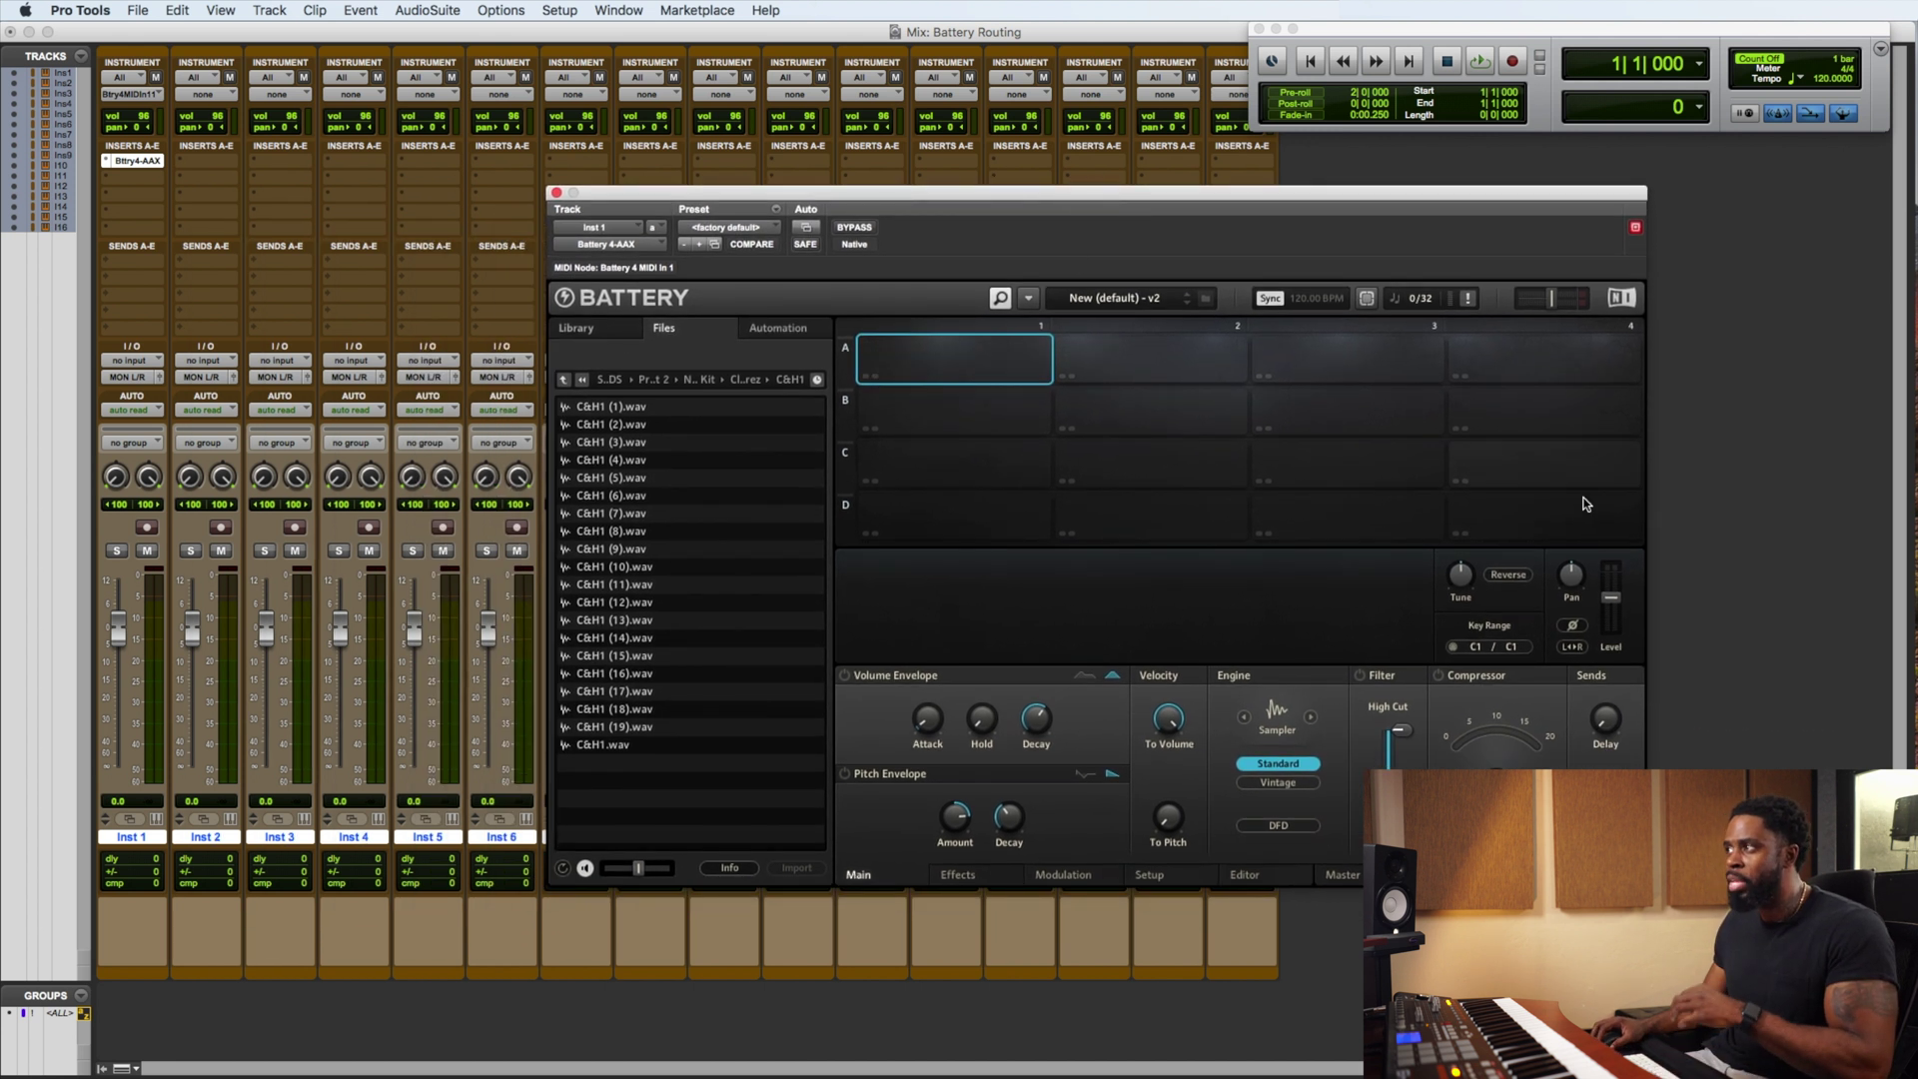
click(1587, 530)
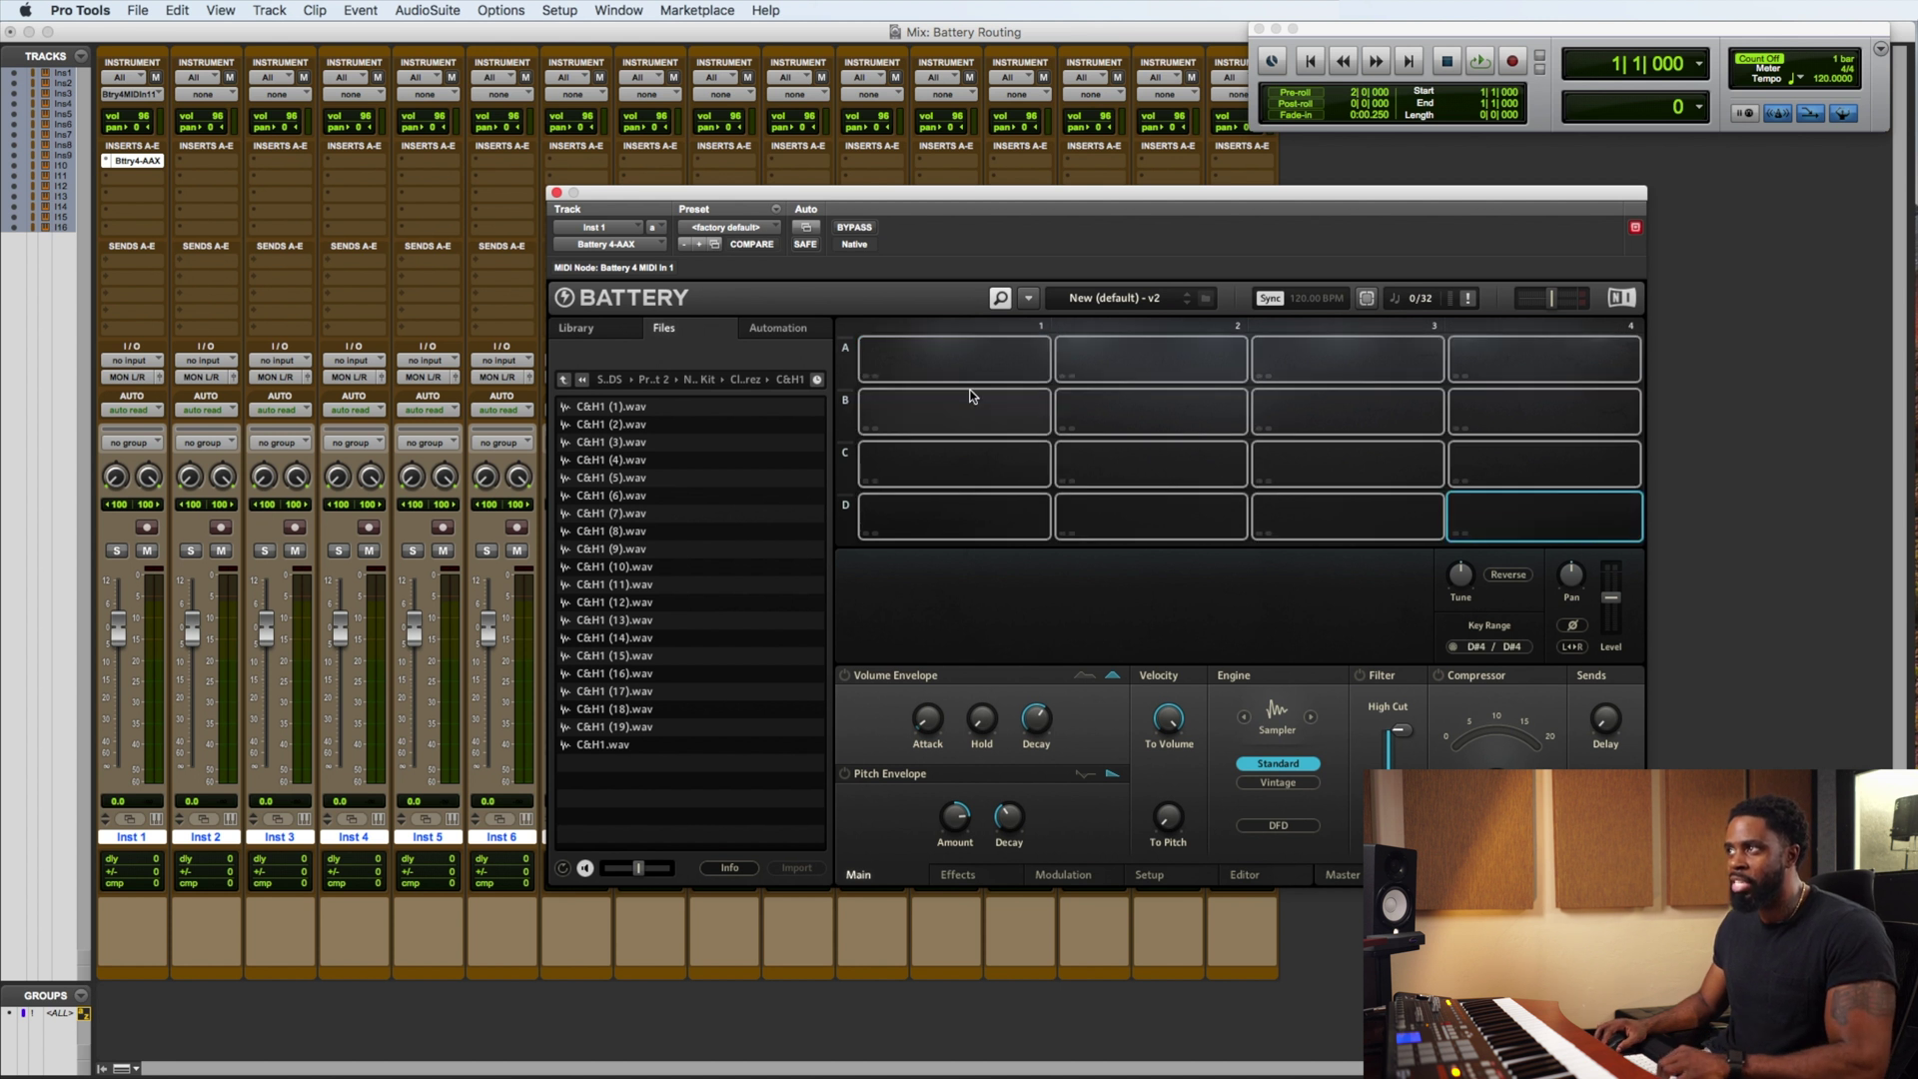
drag(976, 203, 836, 235)
click(830, 390)
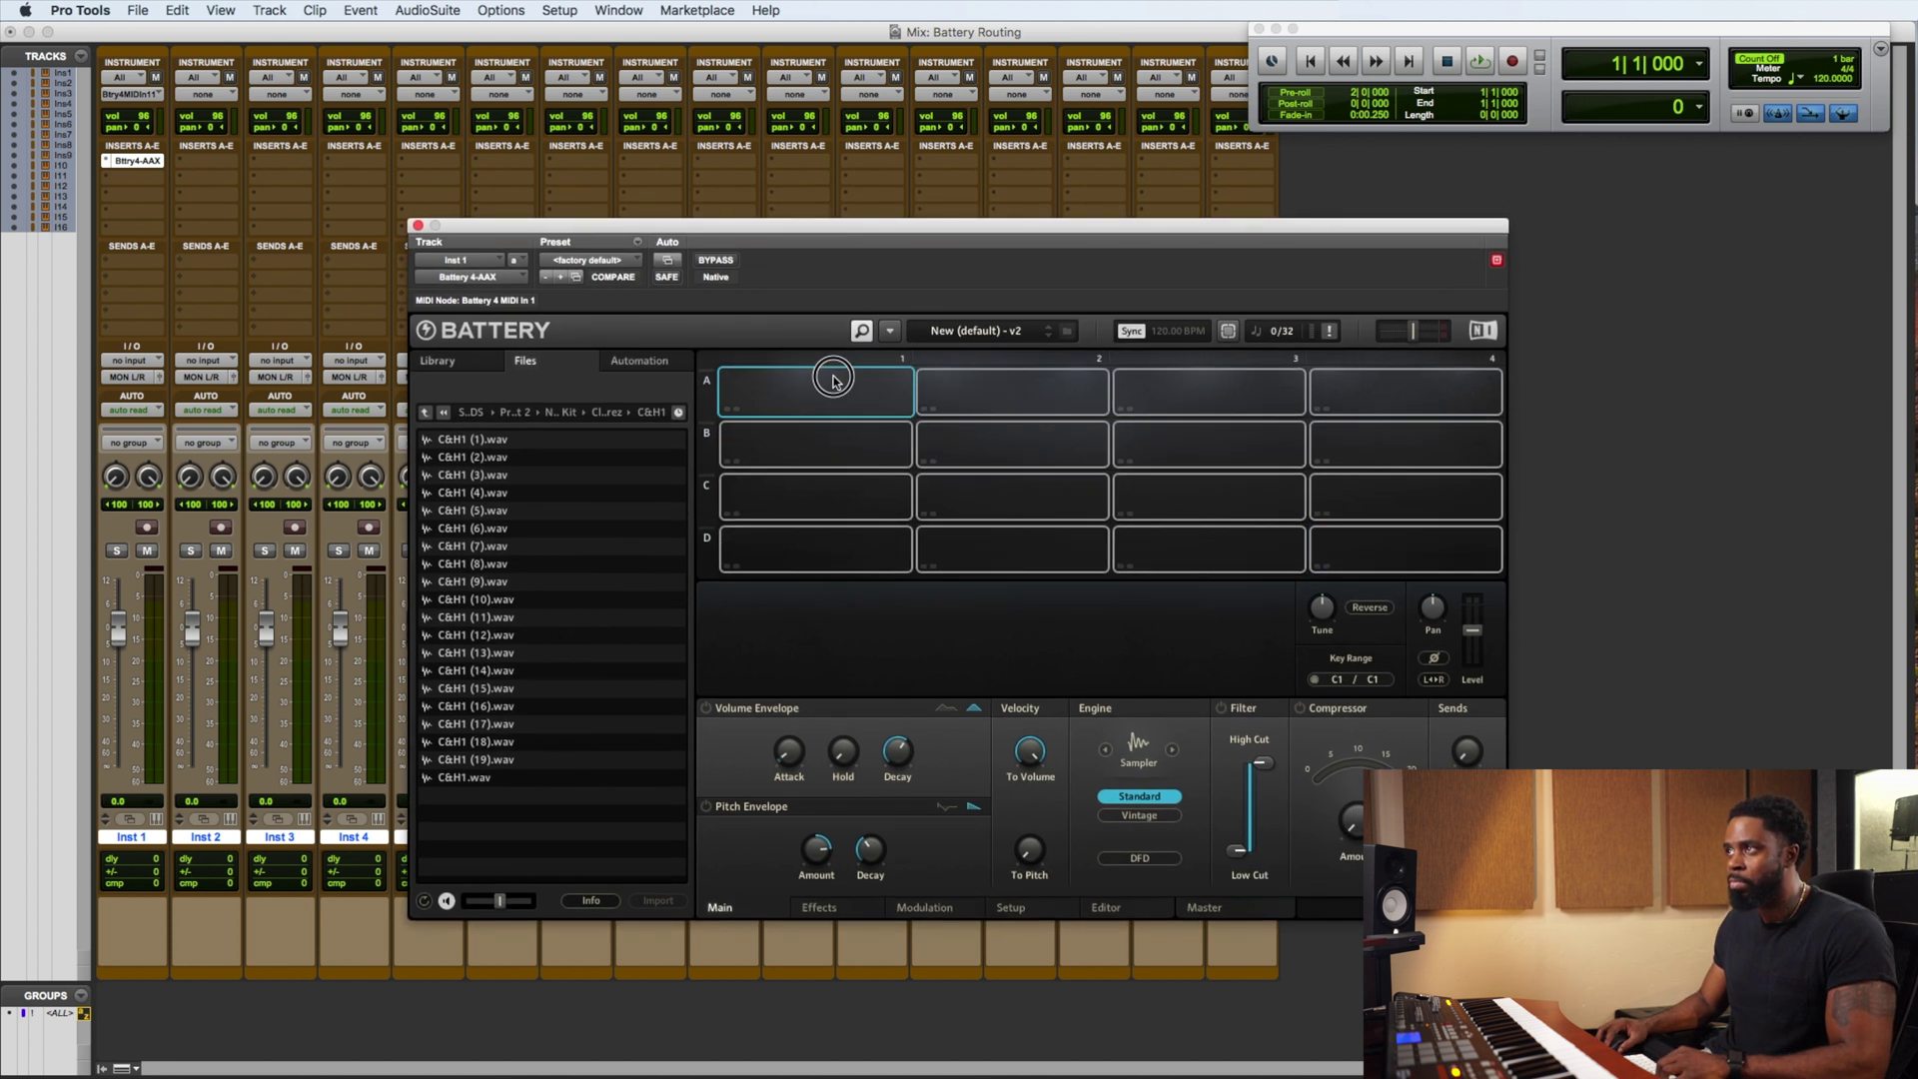
On Battery's Setup page, assign cells A1, A2 and A3 to MIDI channels 1, 2 and 3
click(1029, 911)
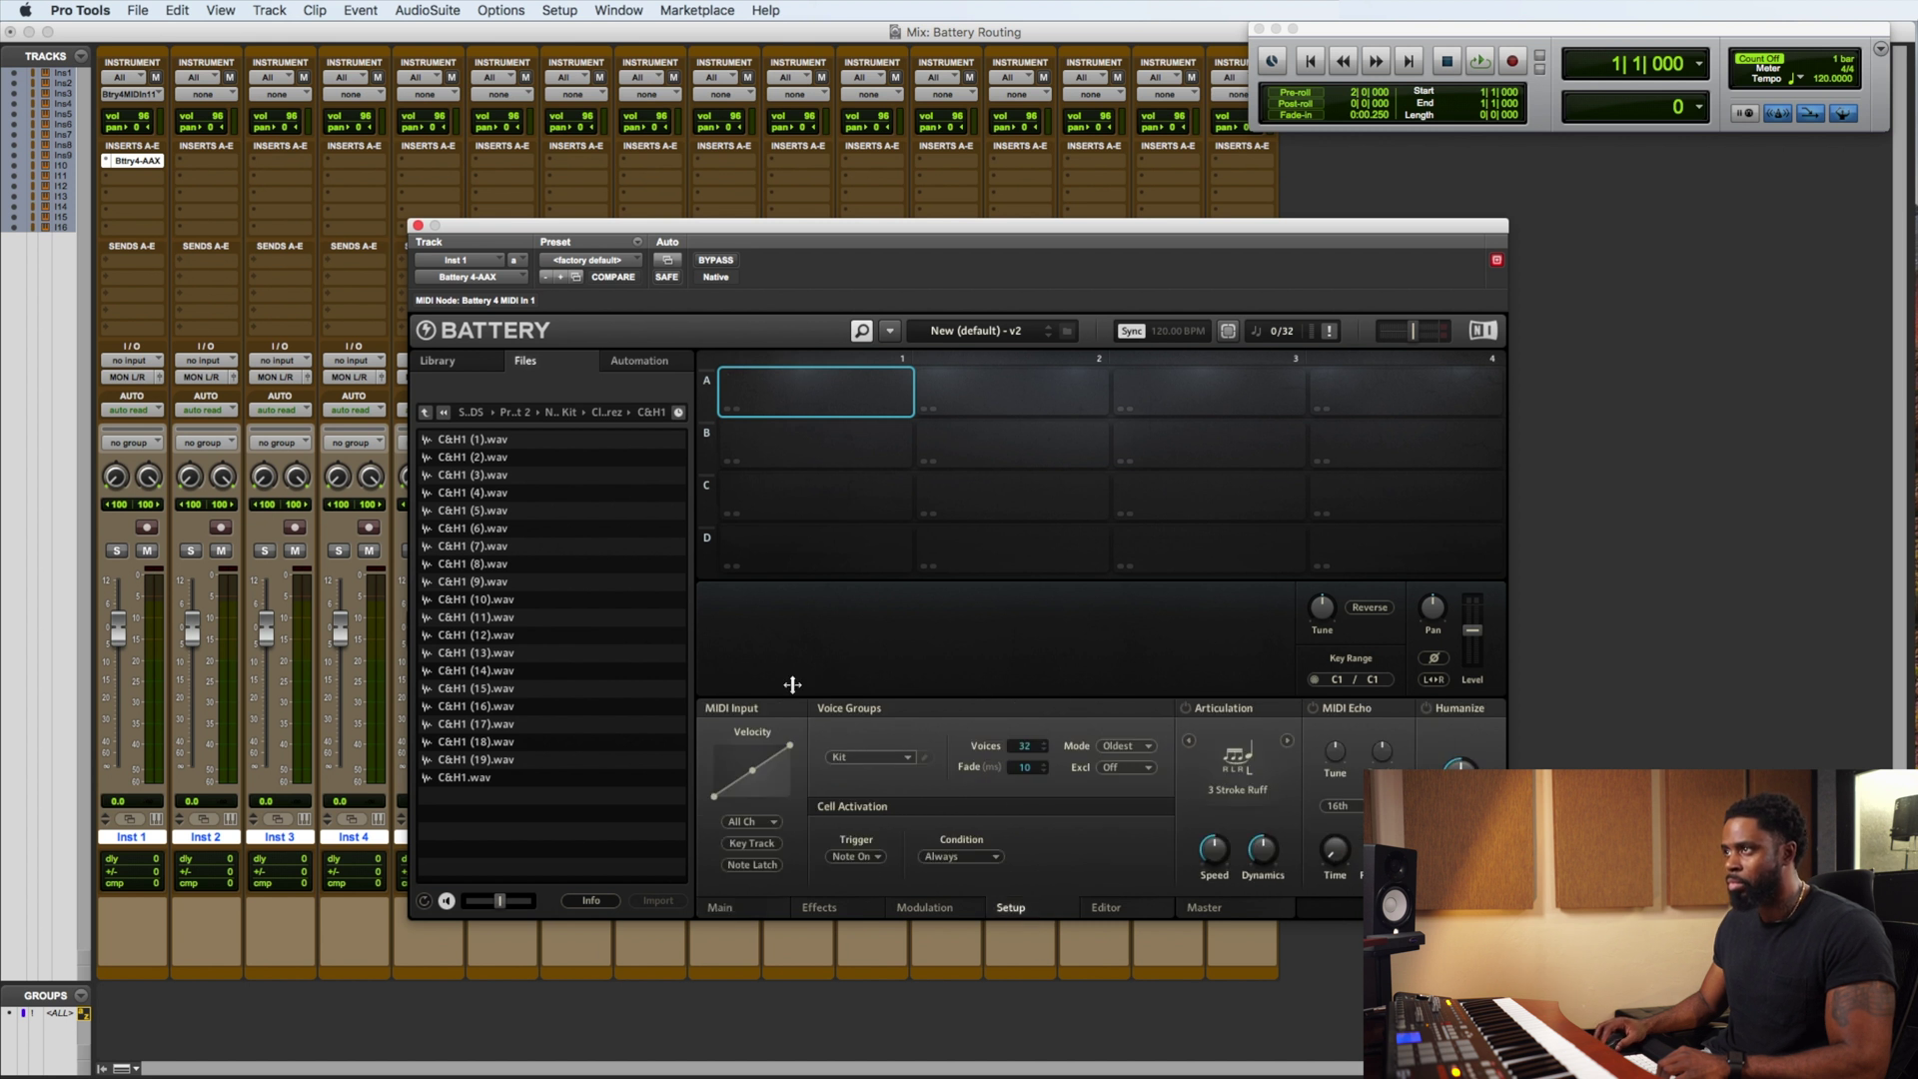
click(772, 823)
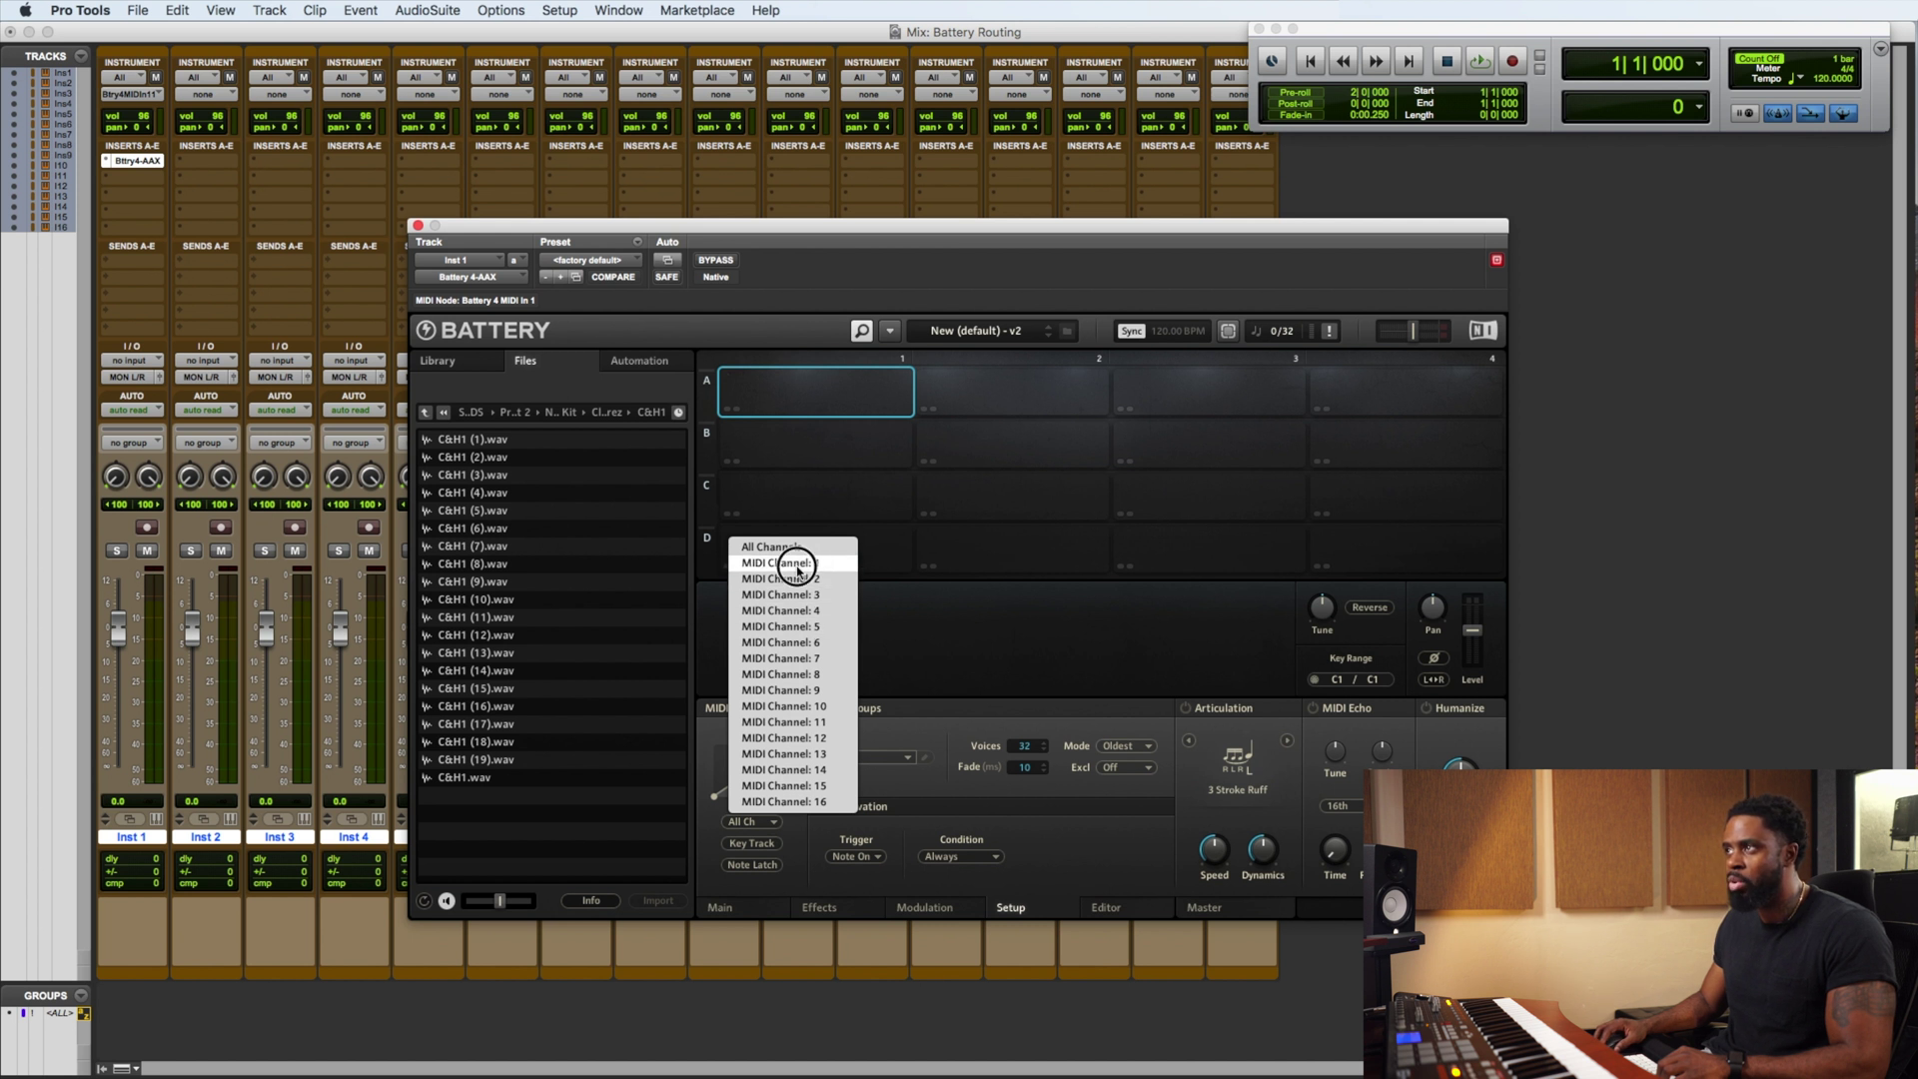
click(830, 523)
click(929, 412)
click(752, 821)
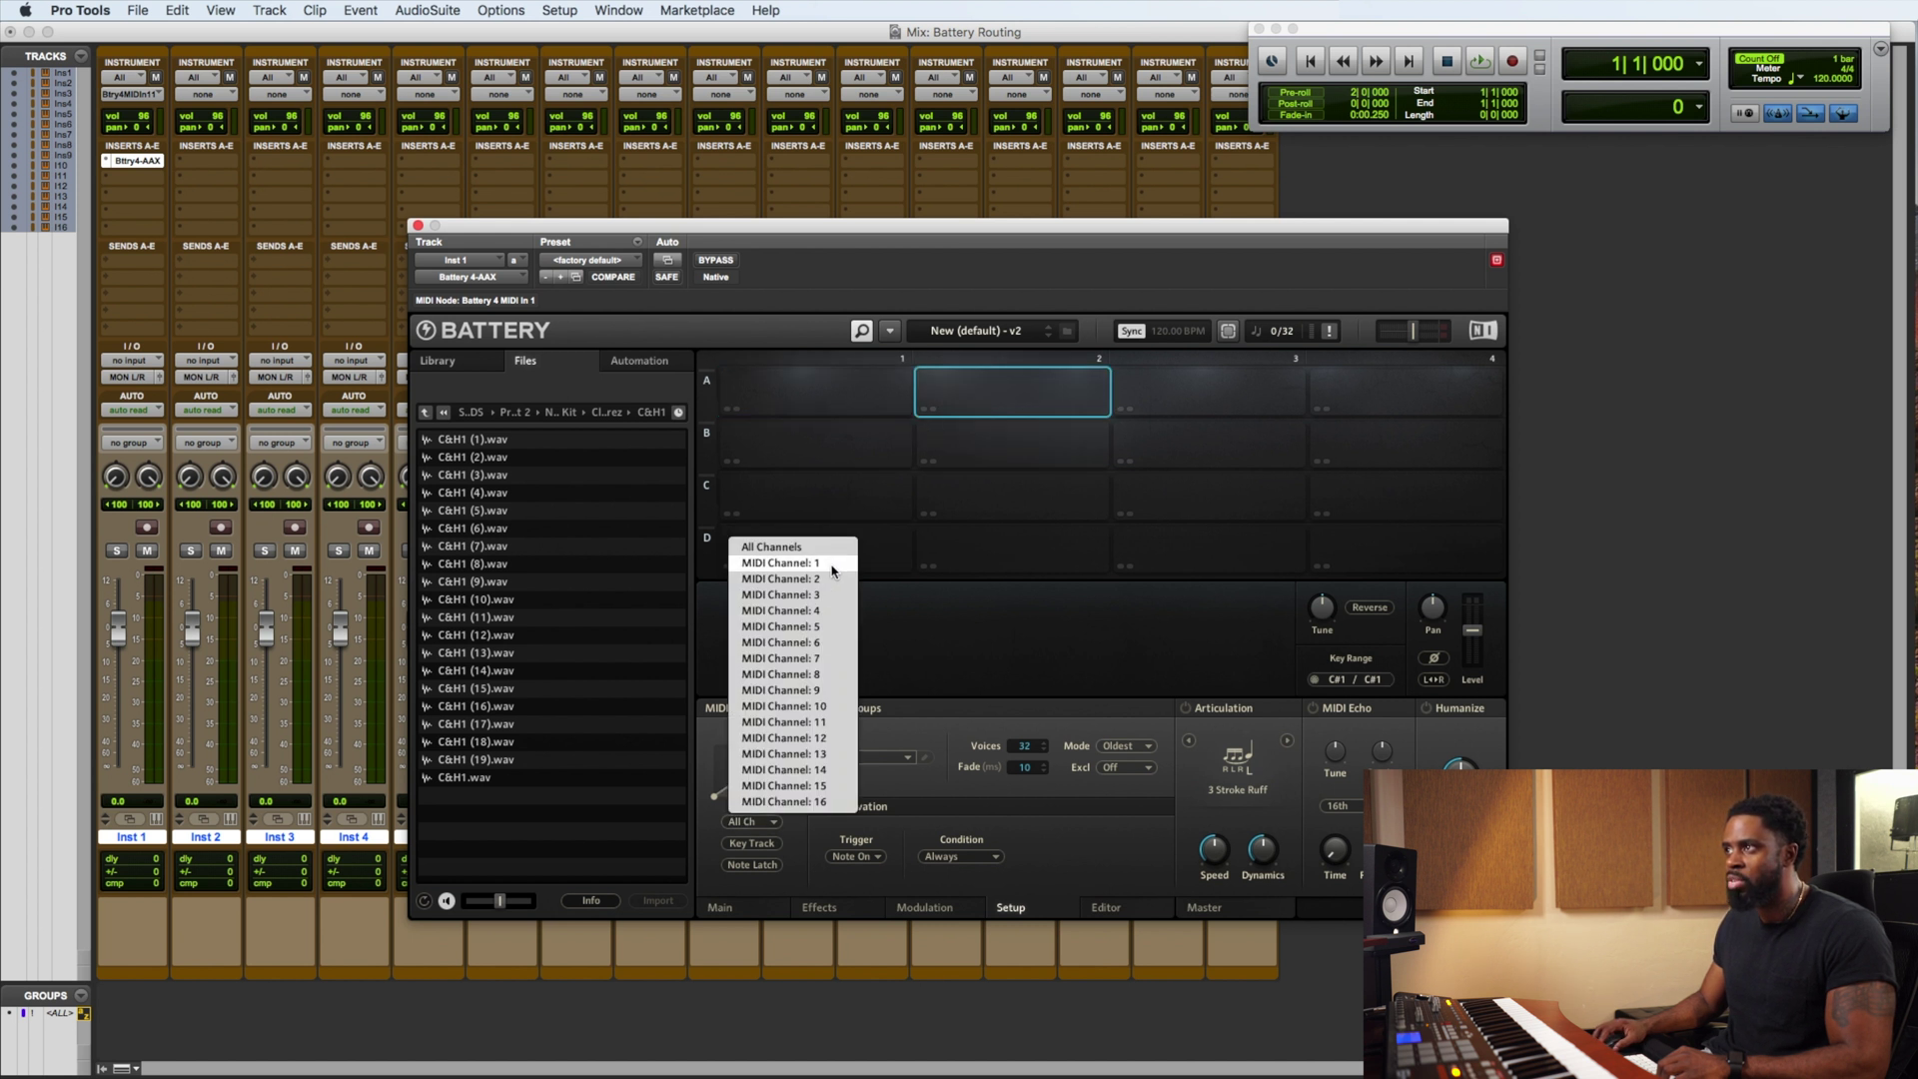
click(824, 577)
click(1180, 397)
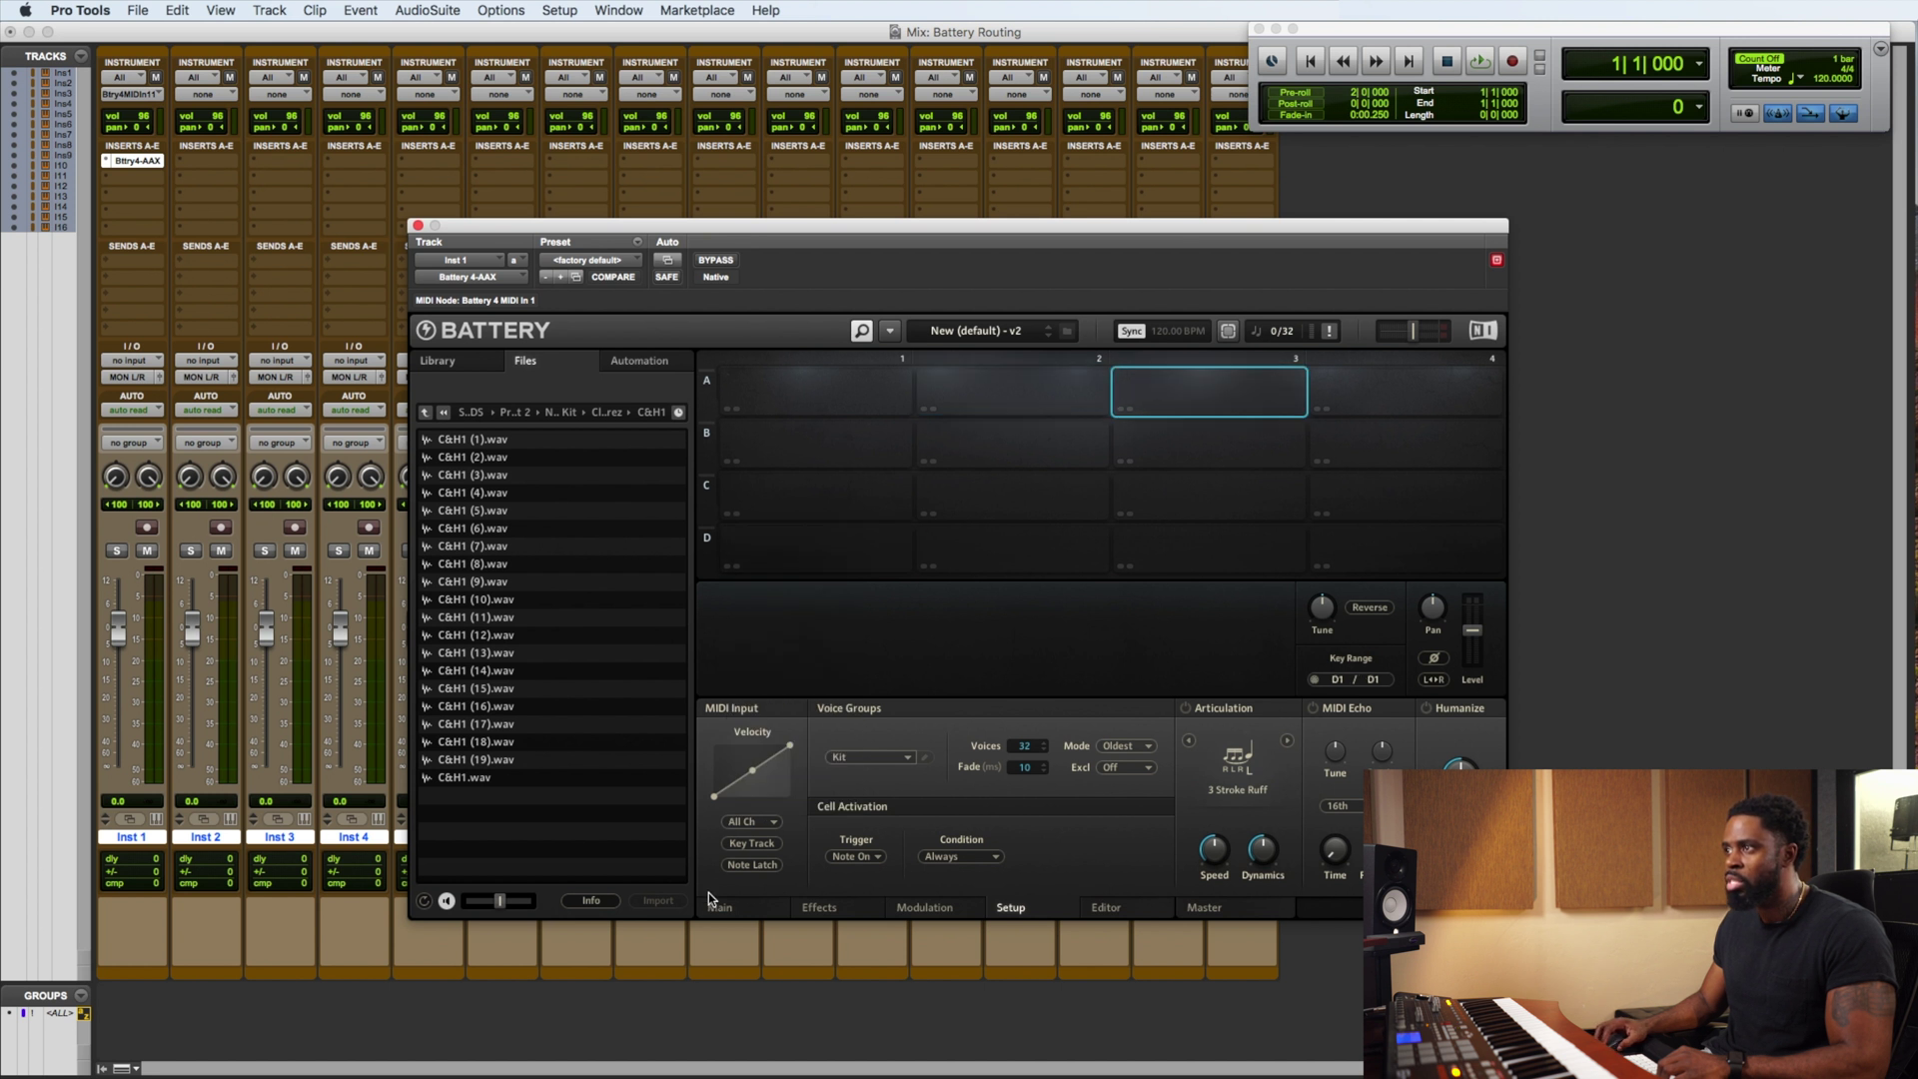
click(753, 822)
click(812, 595)
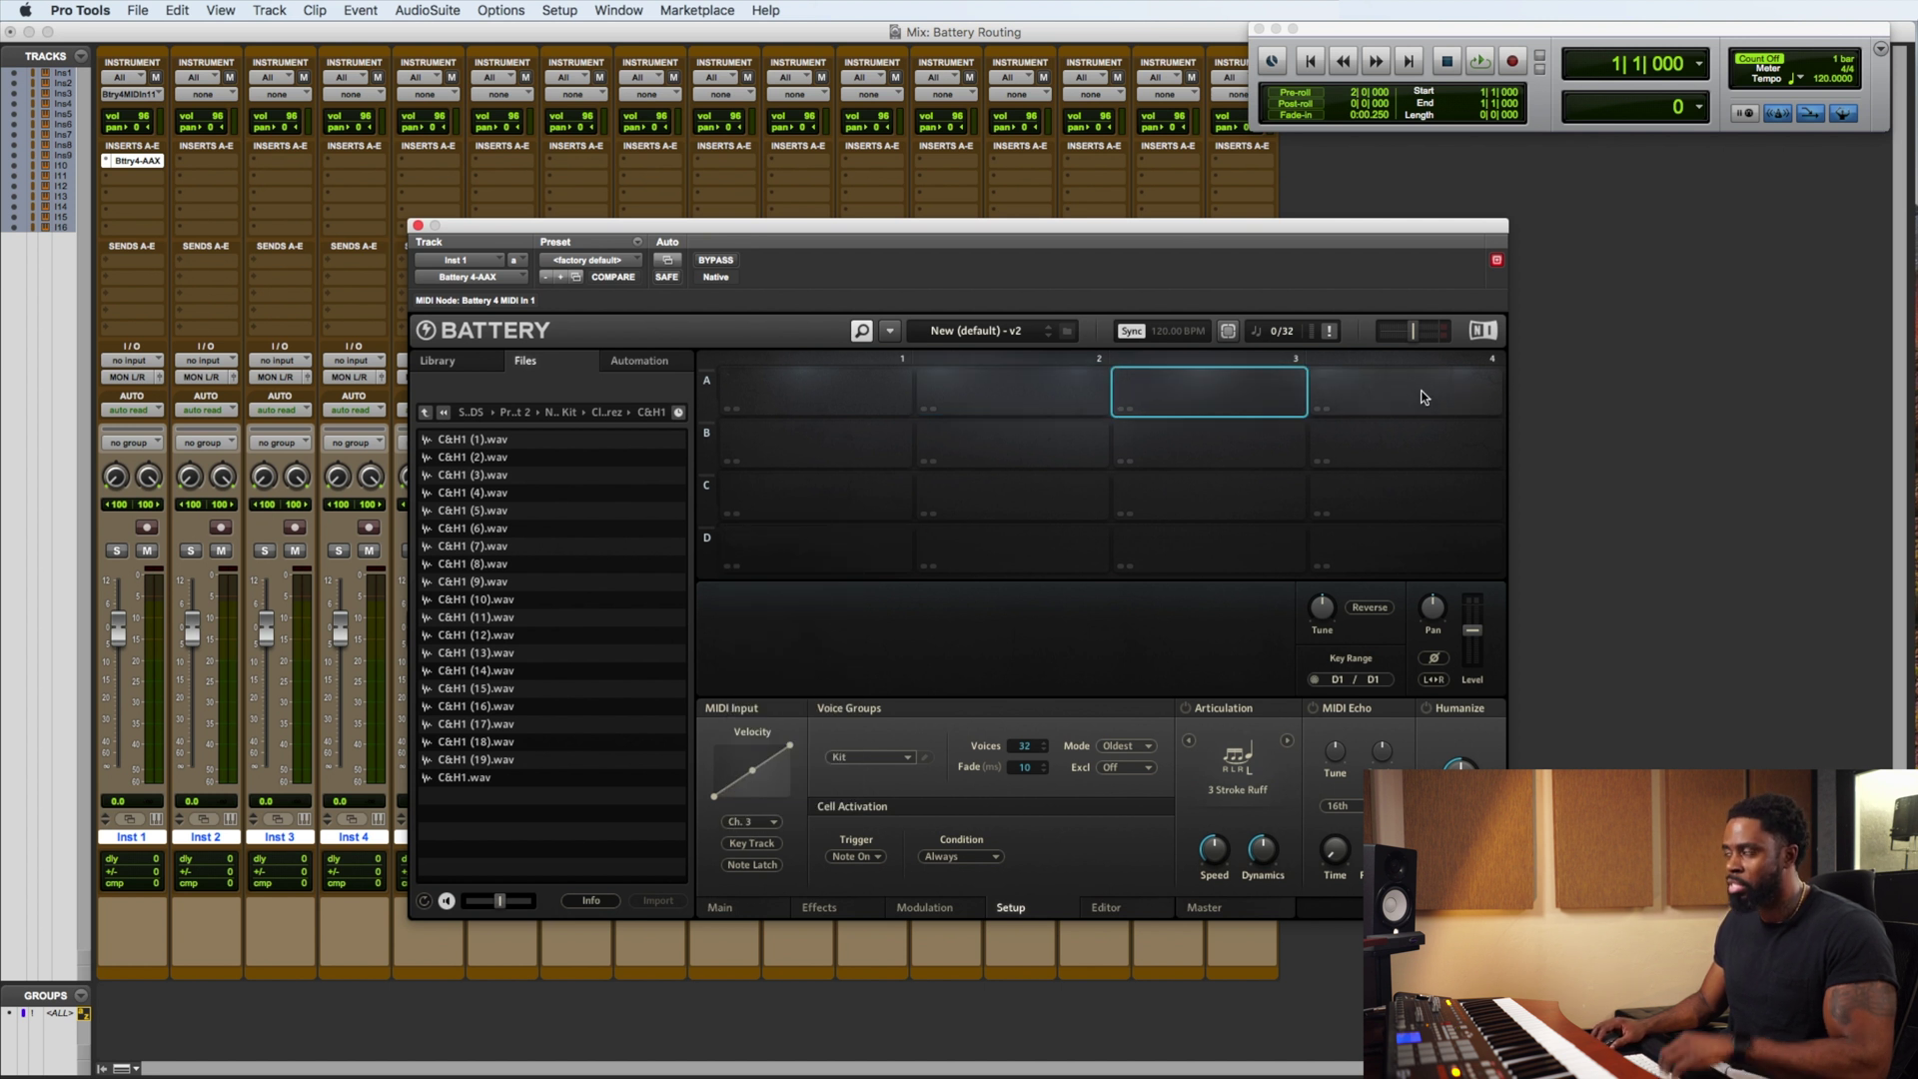
Assign cell A4 to MIDI channel 4 and B1 to channel 5, then recheck A1
click(1424, 397)
click(752, 821)
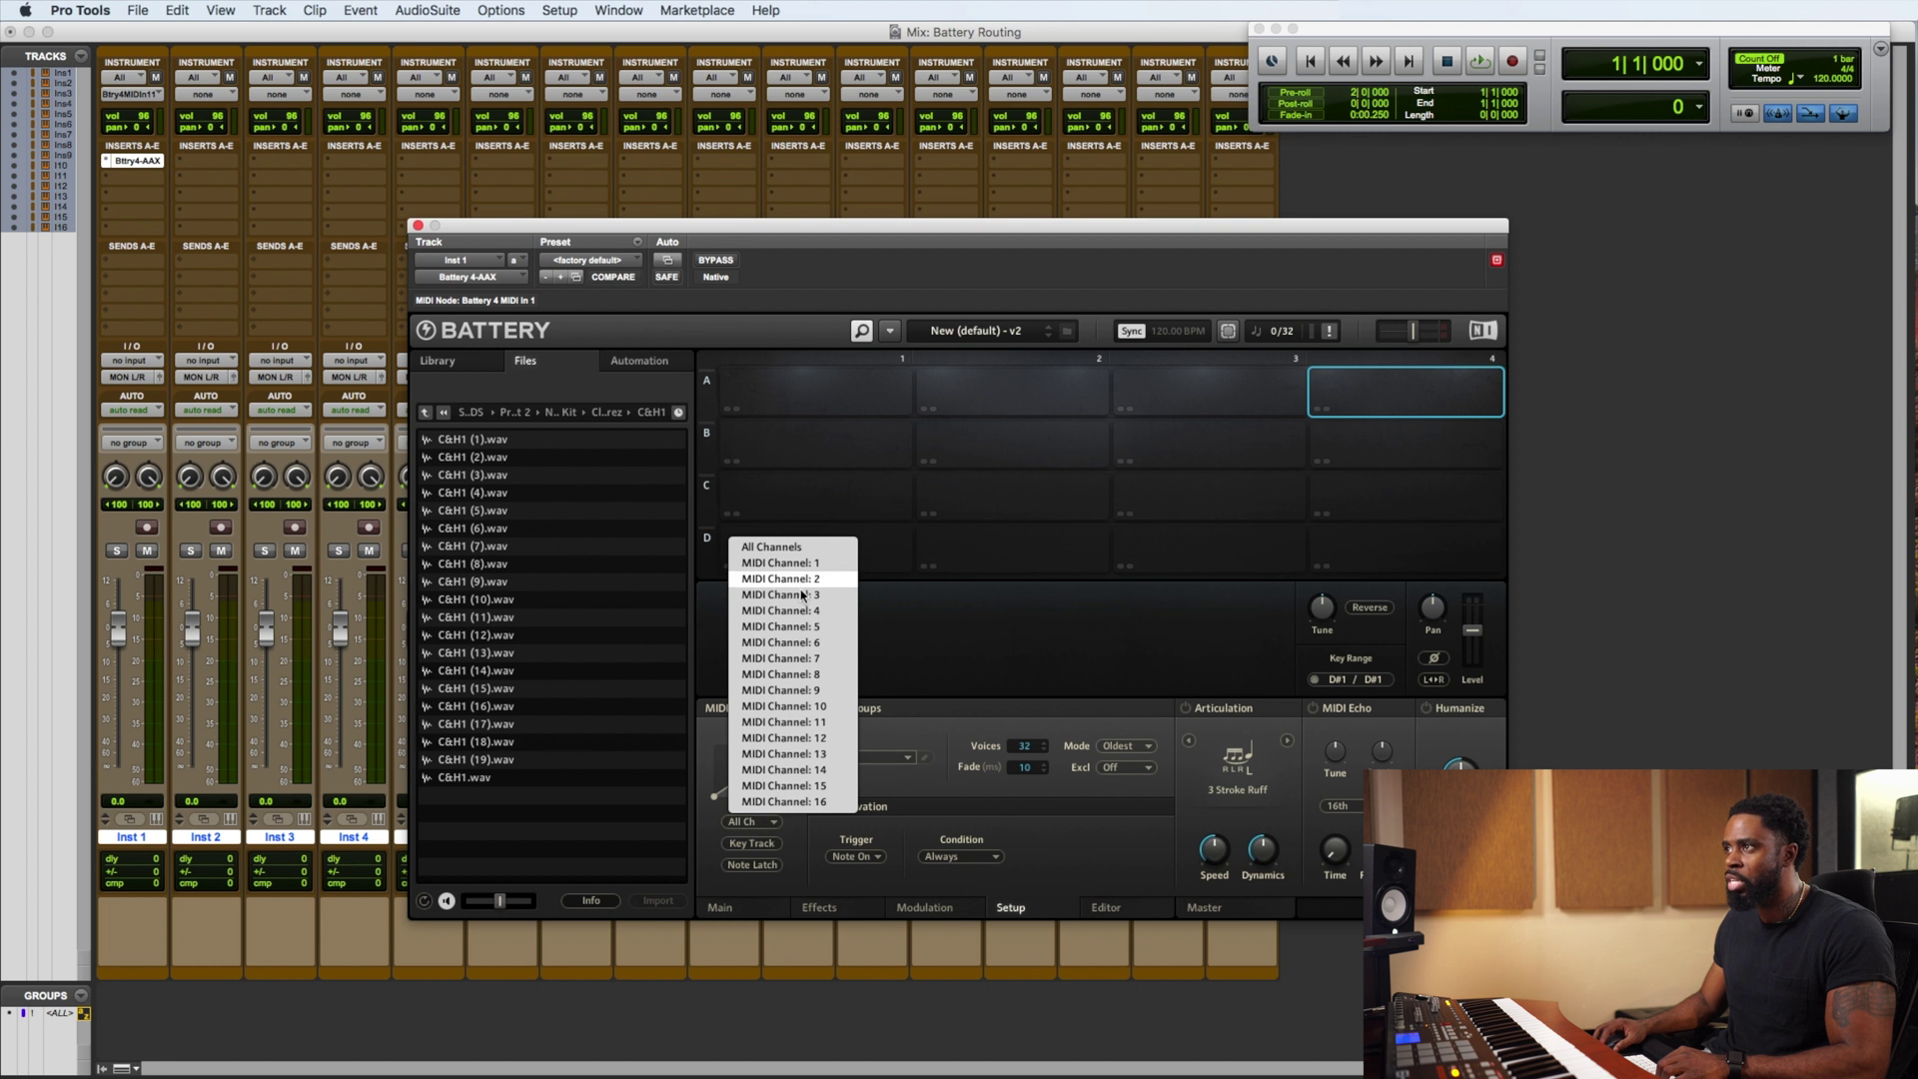
click(795, 610)
click(805, 451)
click(752, 821)
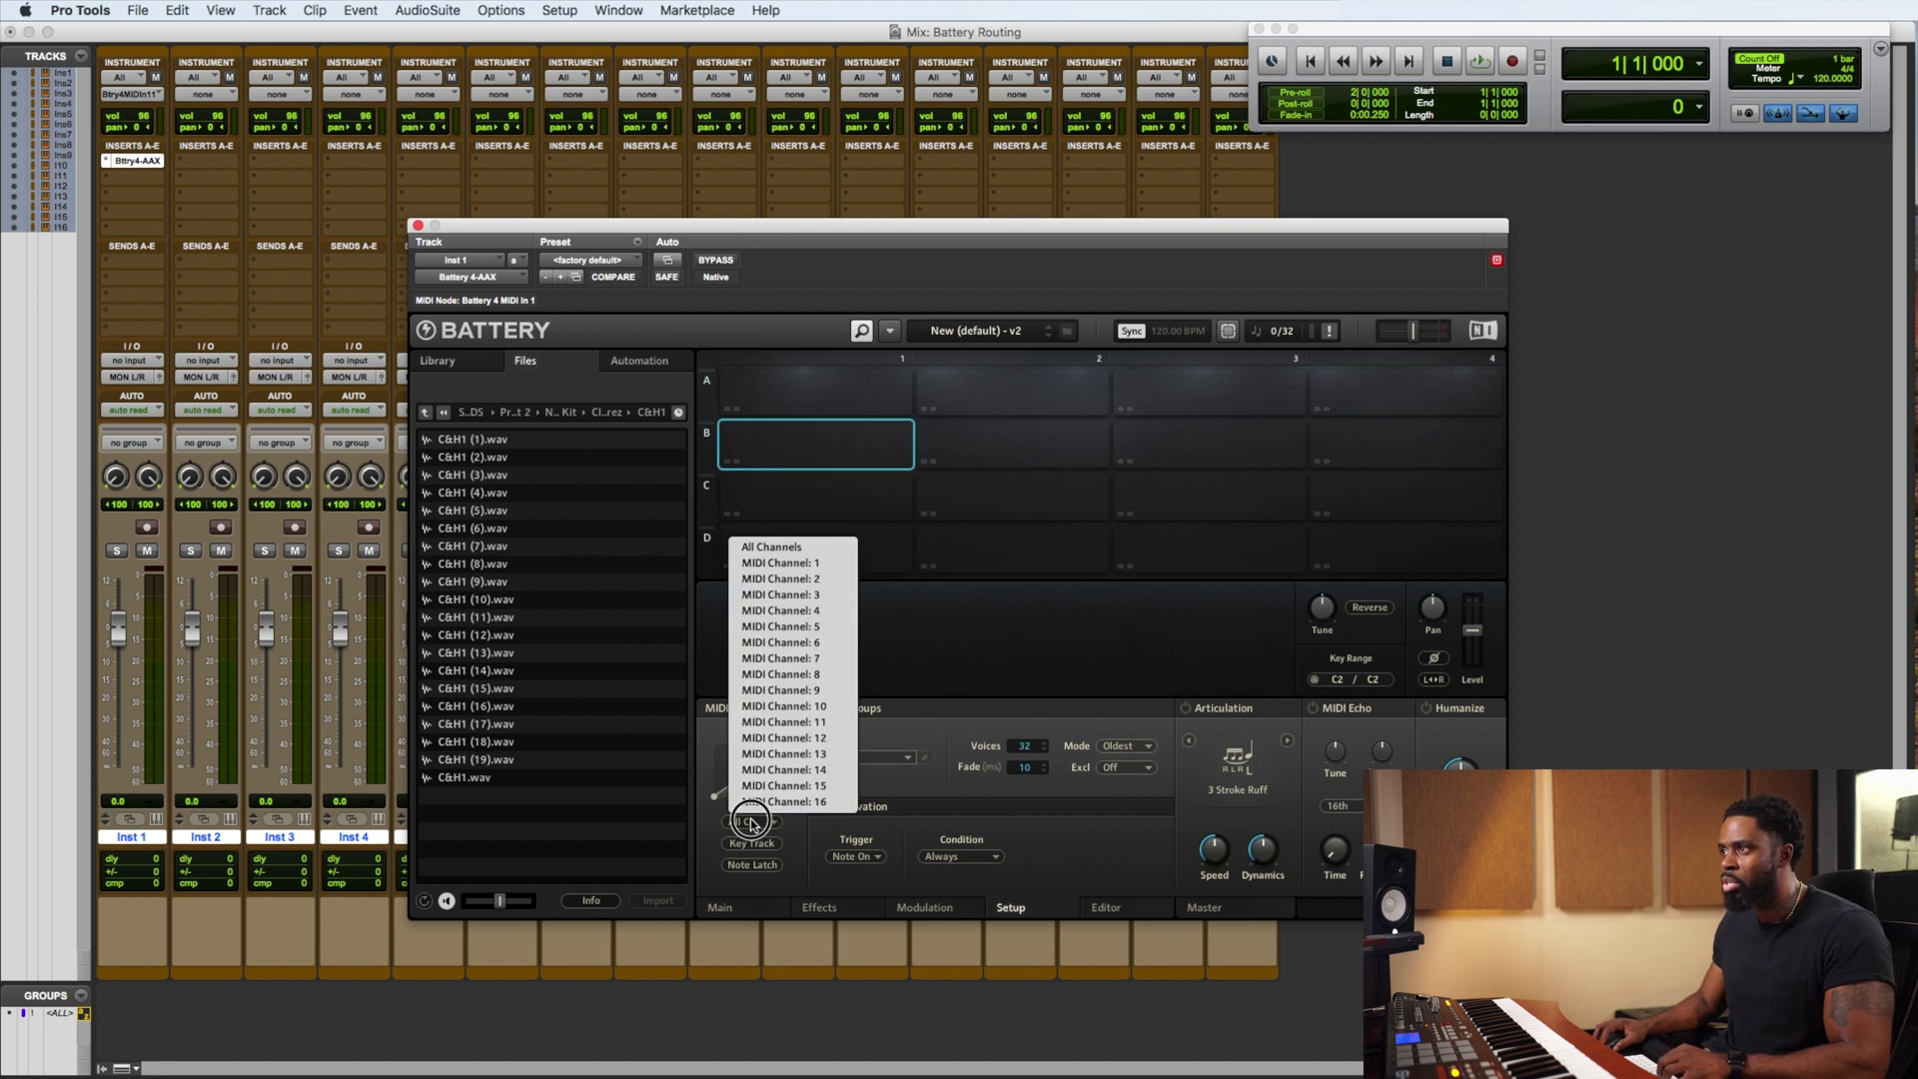
click(789, 625)
click(1000, 437)
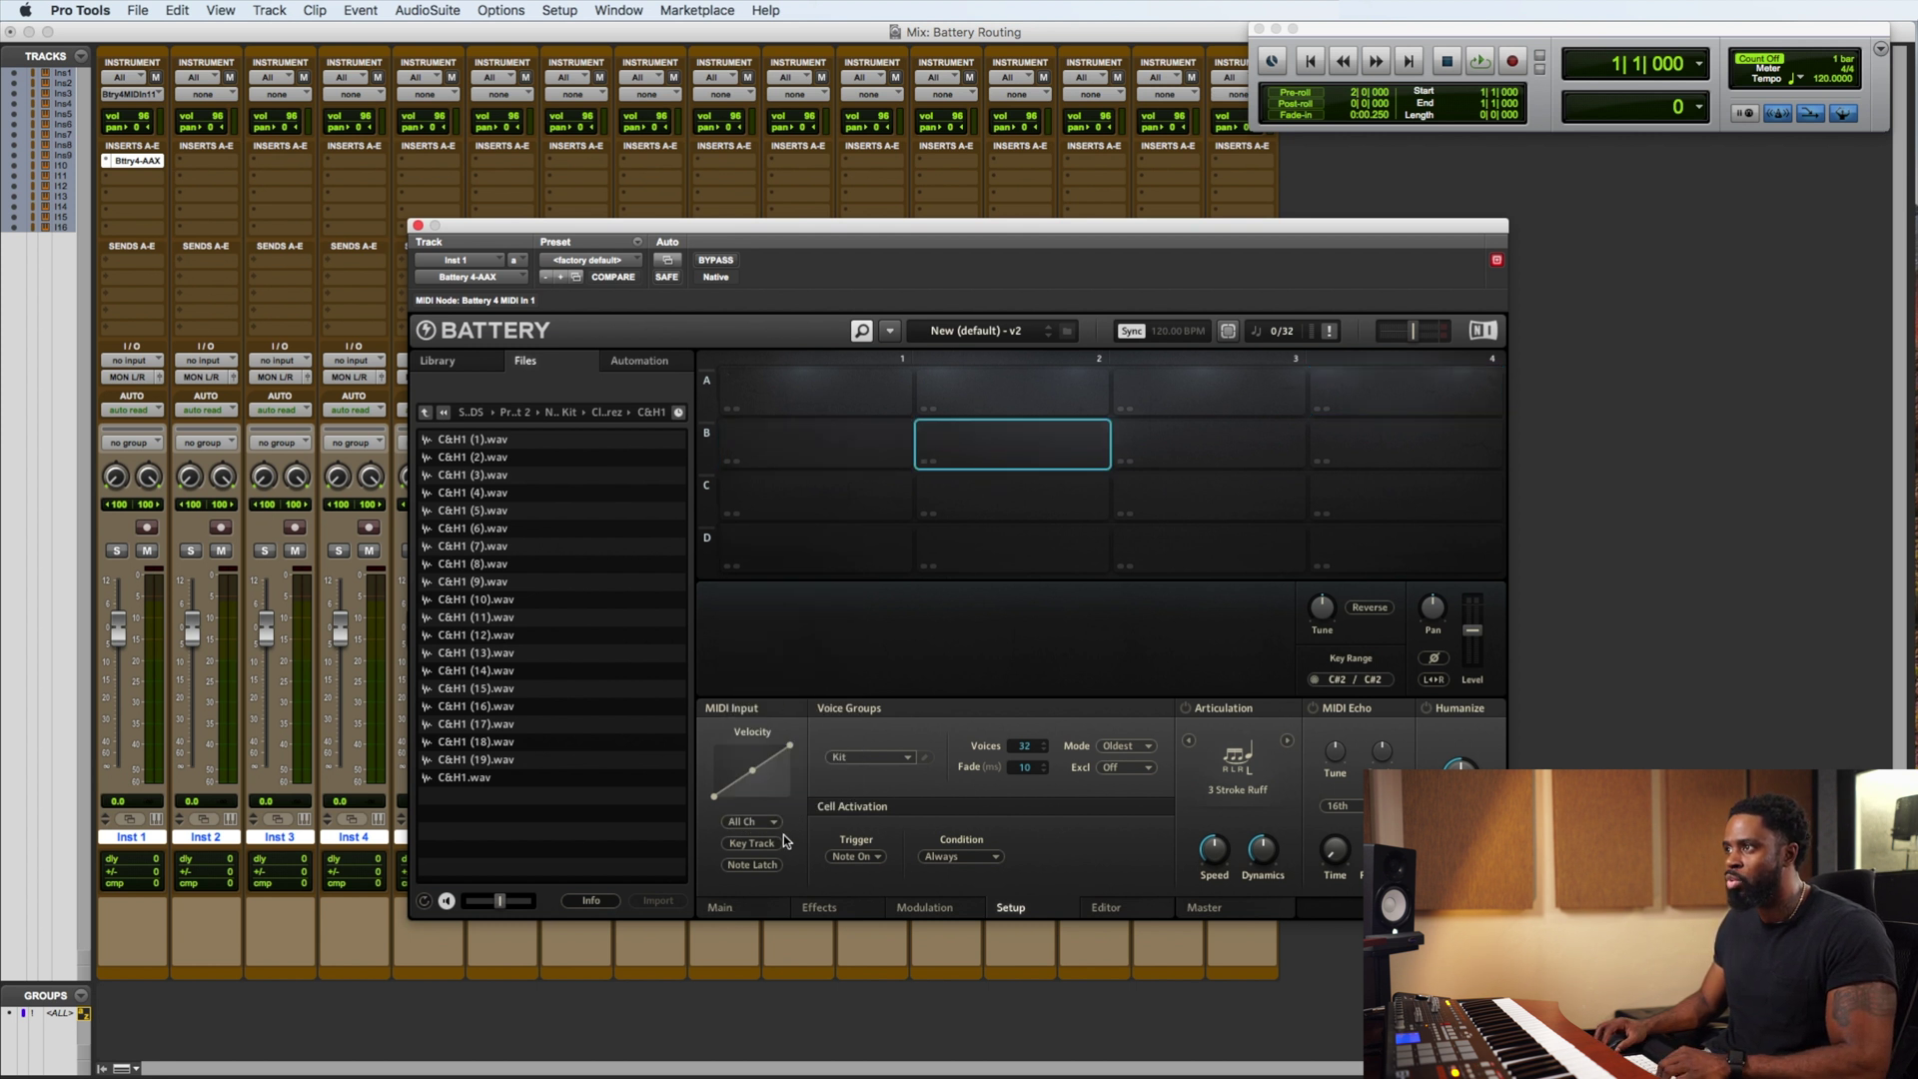
click(767, 822)
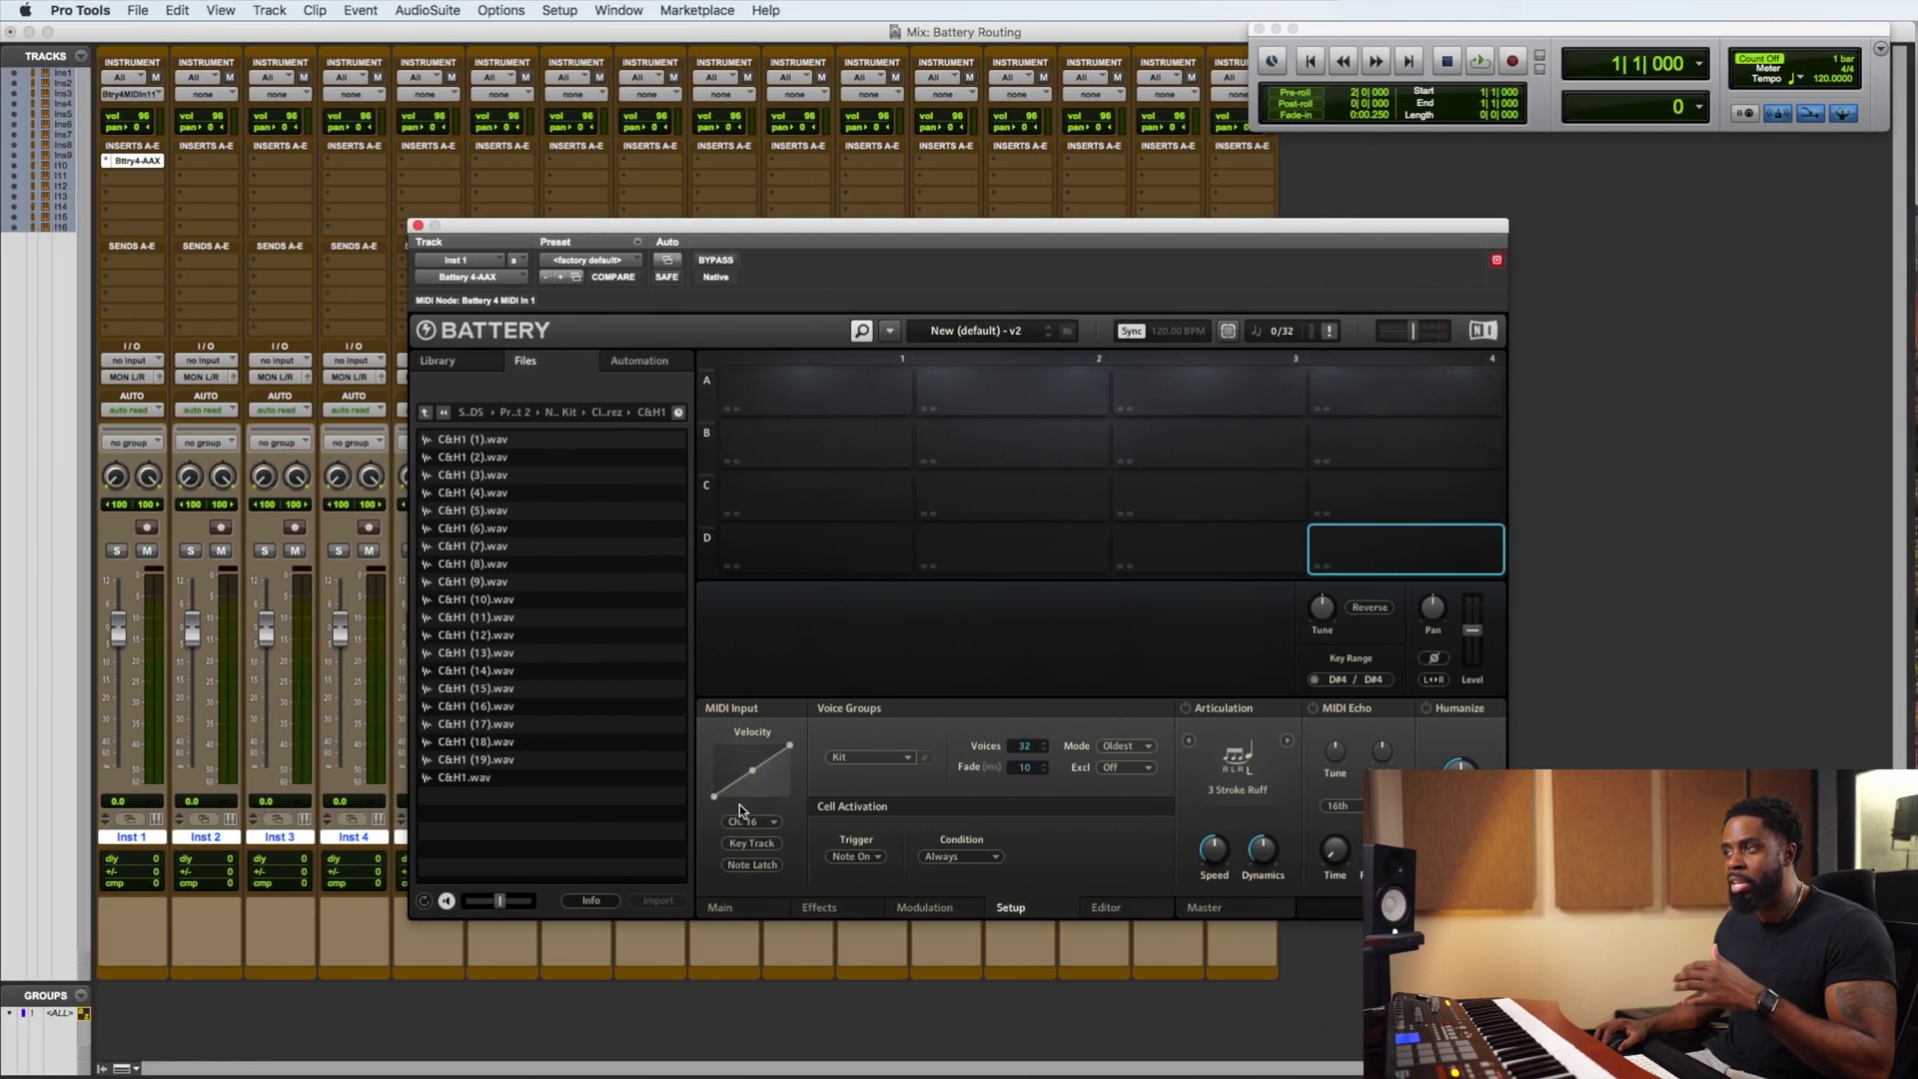
click(802, 392)
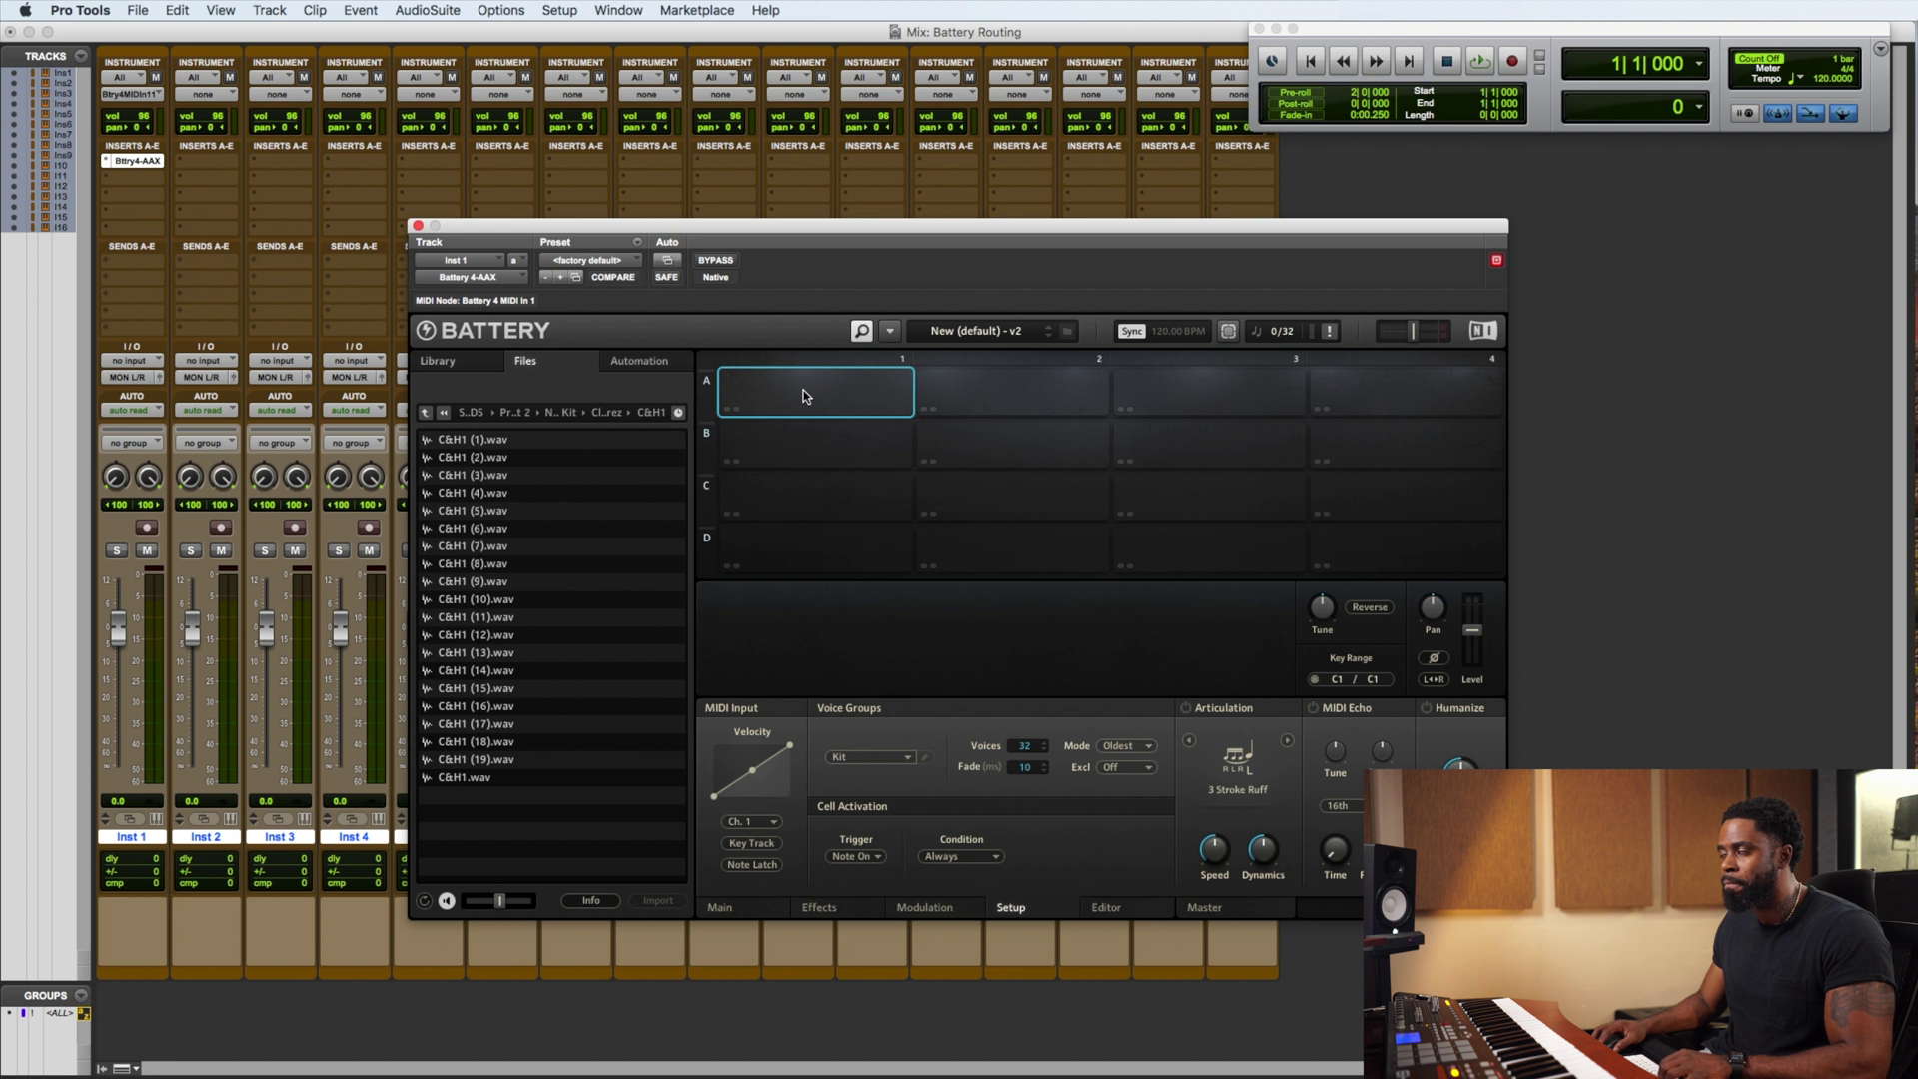
Route cells A1, A2 and A3 to their own direct outputs, St 1/2 through St 5/6
right_click(815, 396)
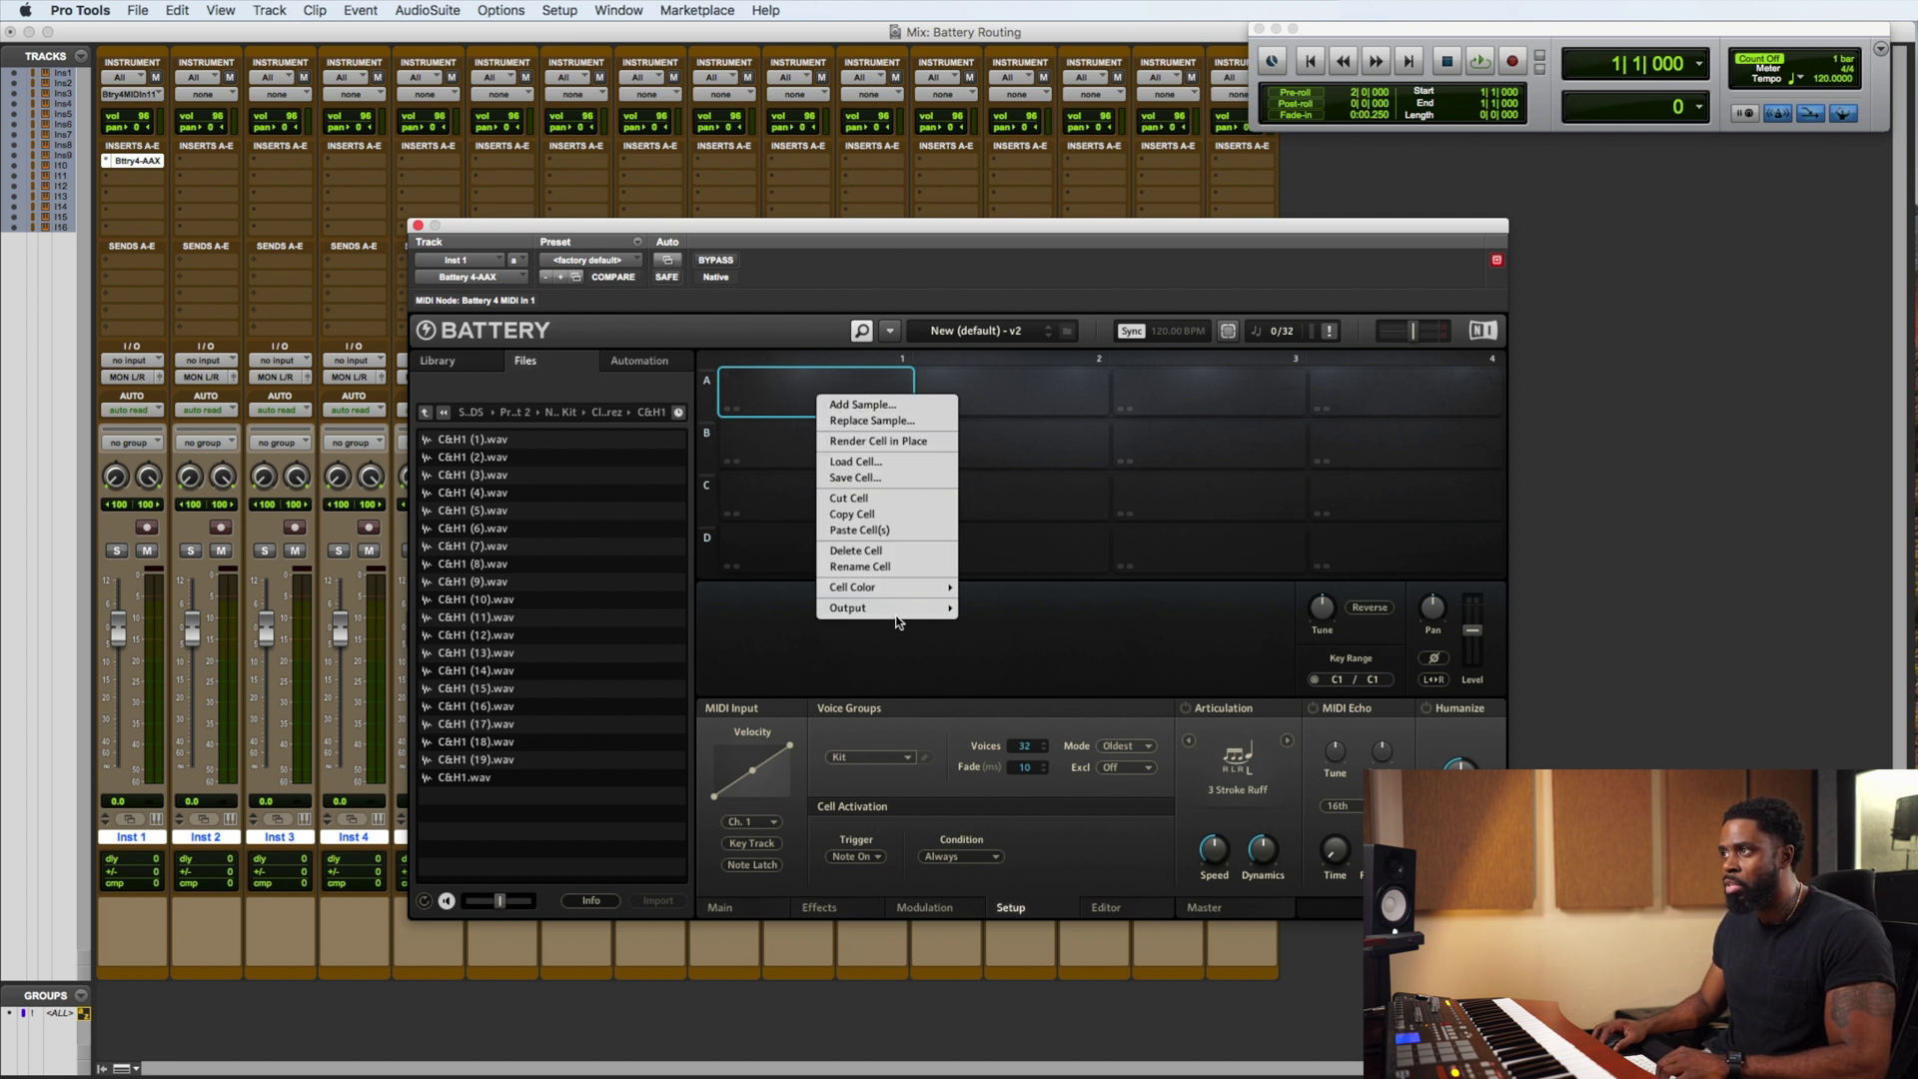
mouse_move(898, 613)
mouse_move(995, 641)
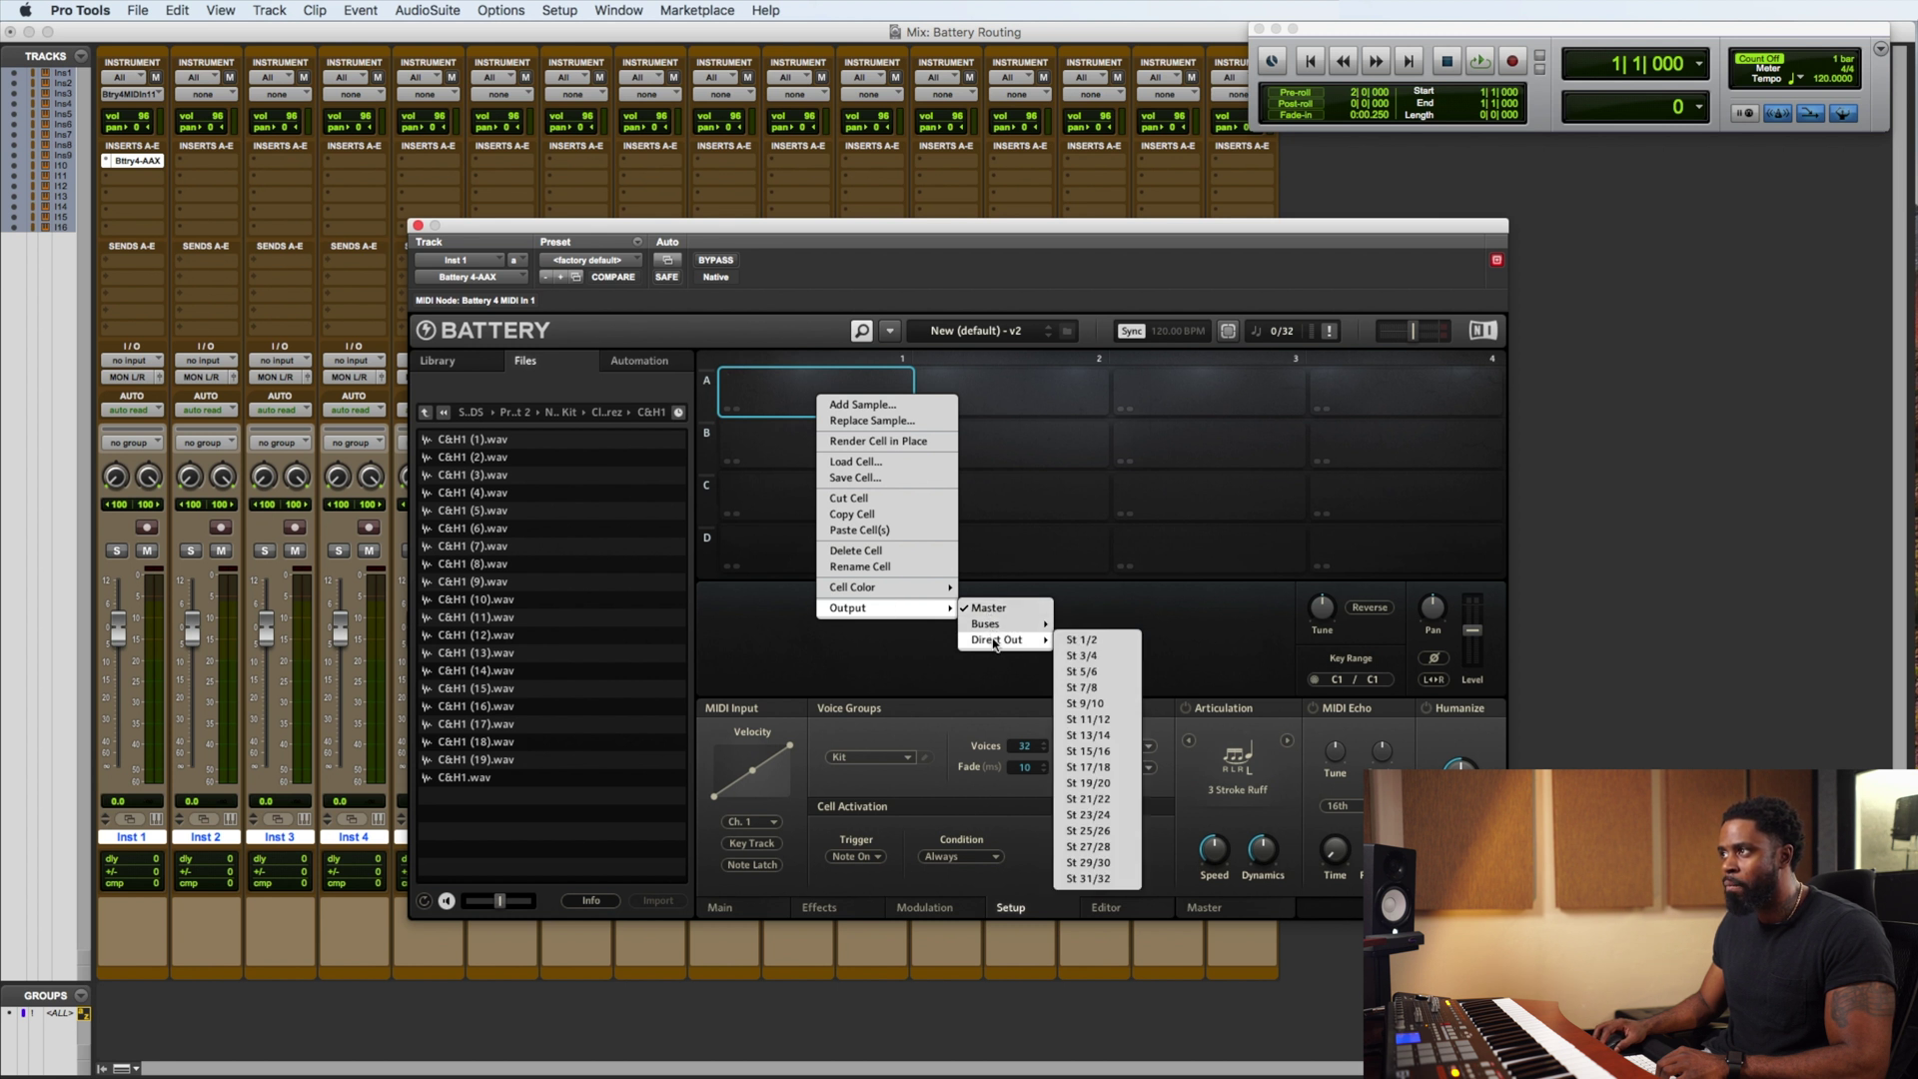
click(1095, 641)
right_click(1023, 400)
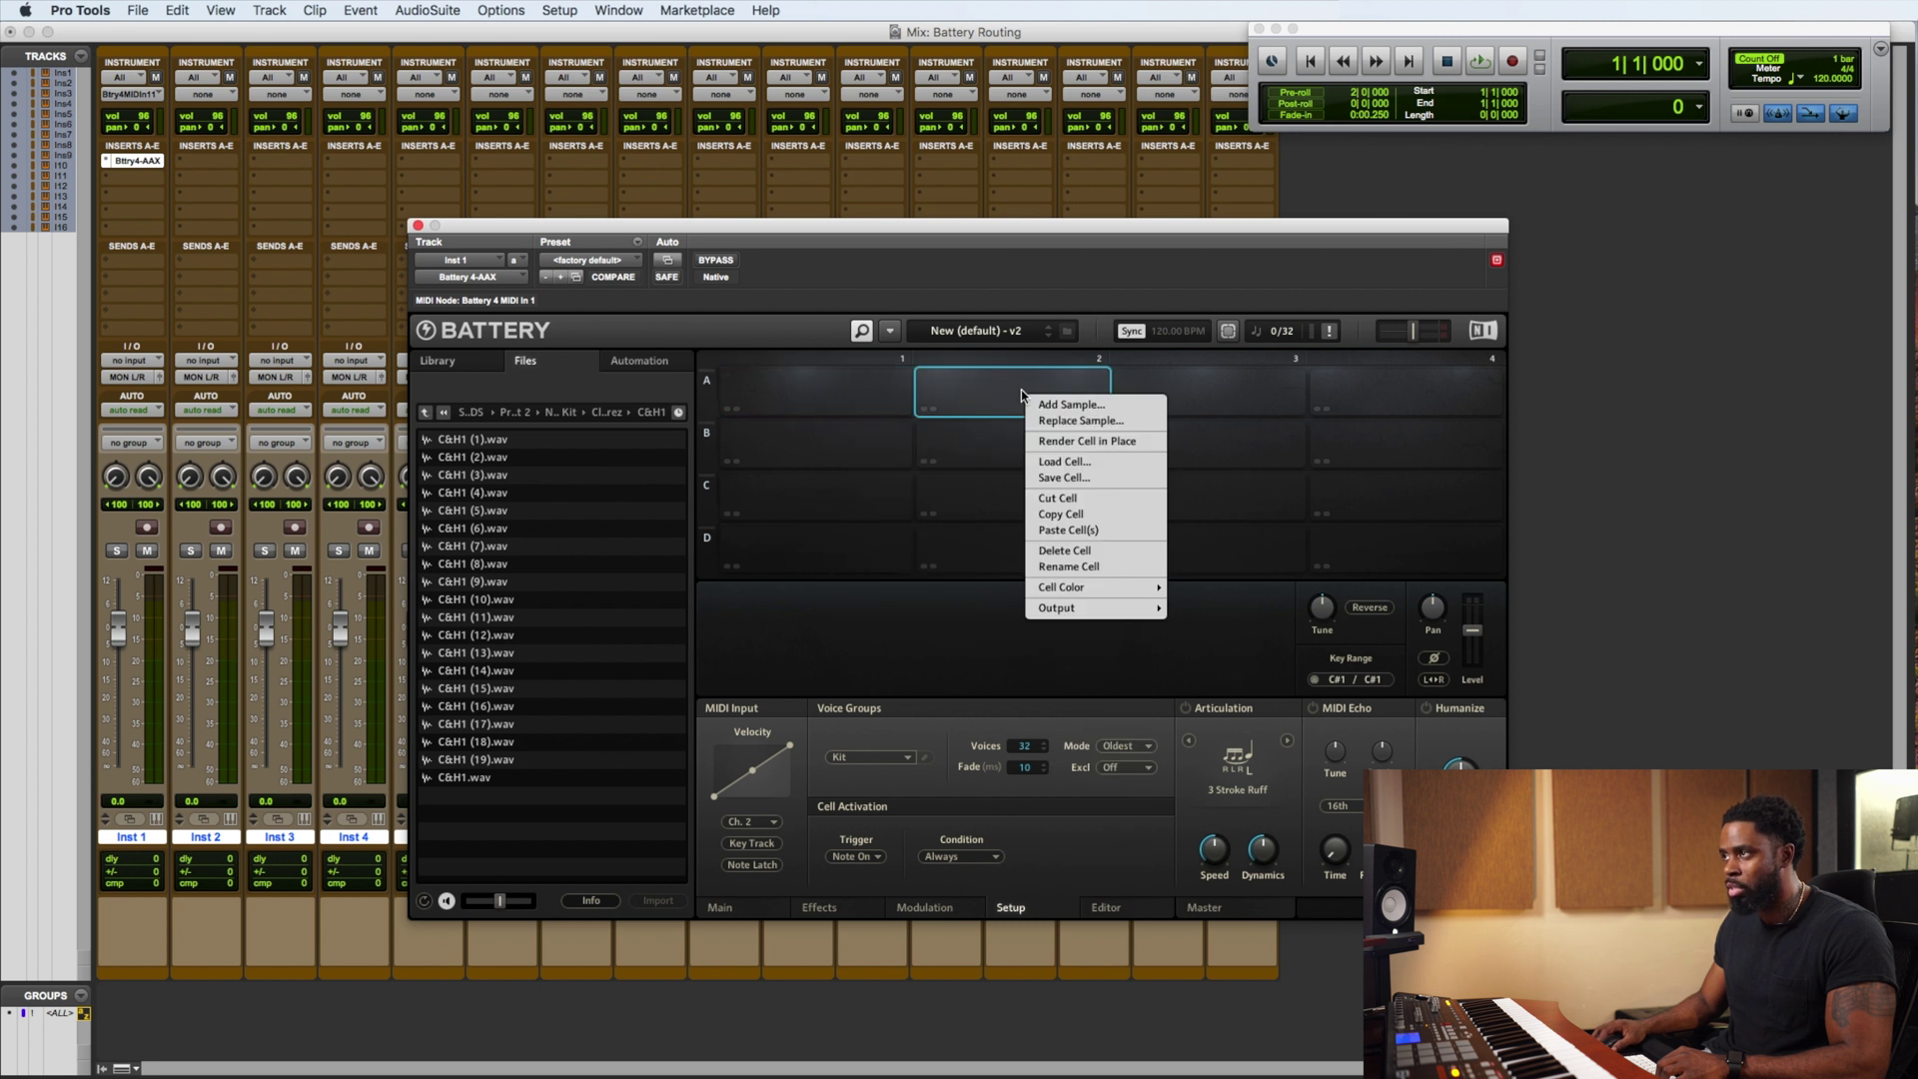
mouse_move(1079, 618)
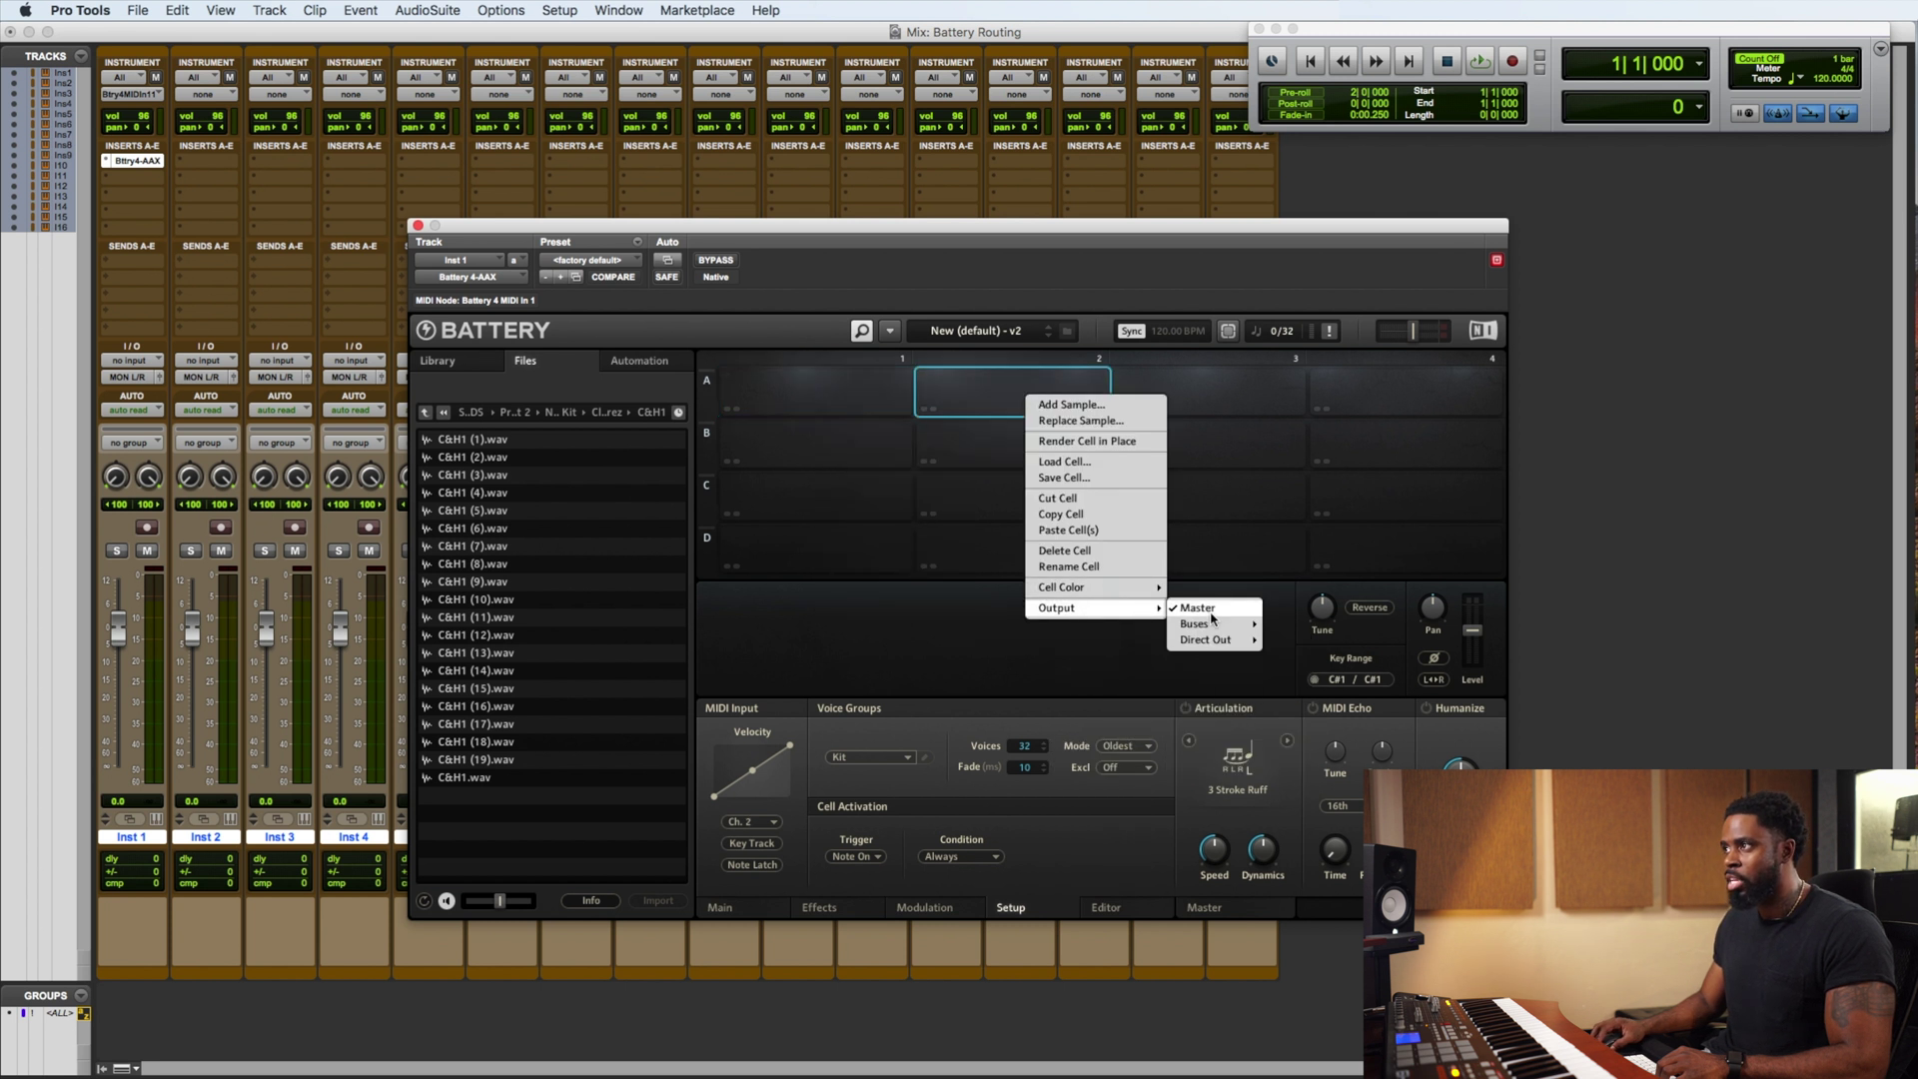
mouse_move(1209, 639)
click(1317, 667)
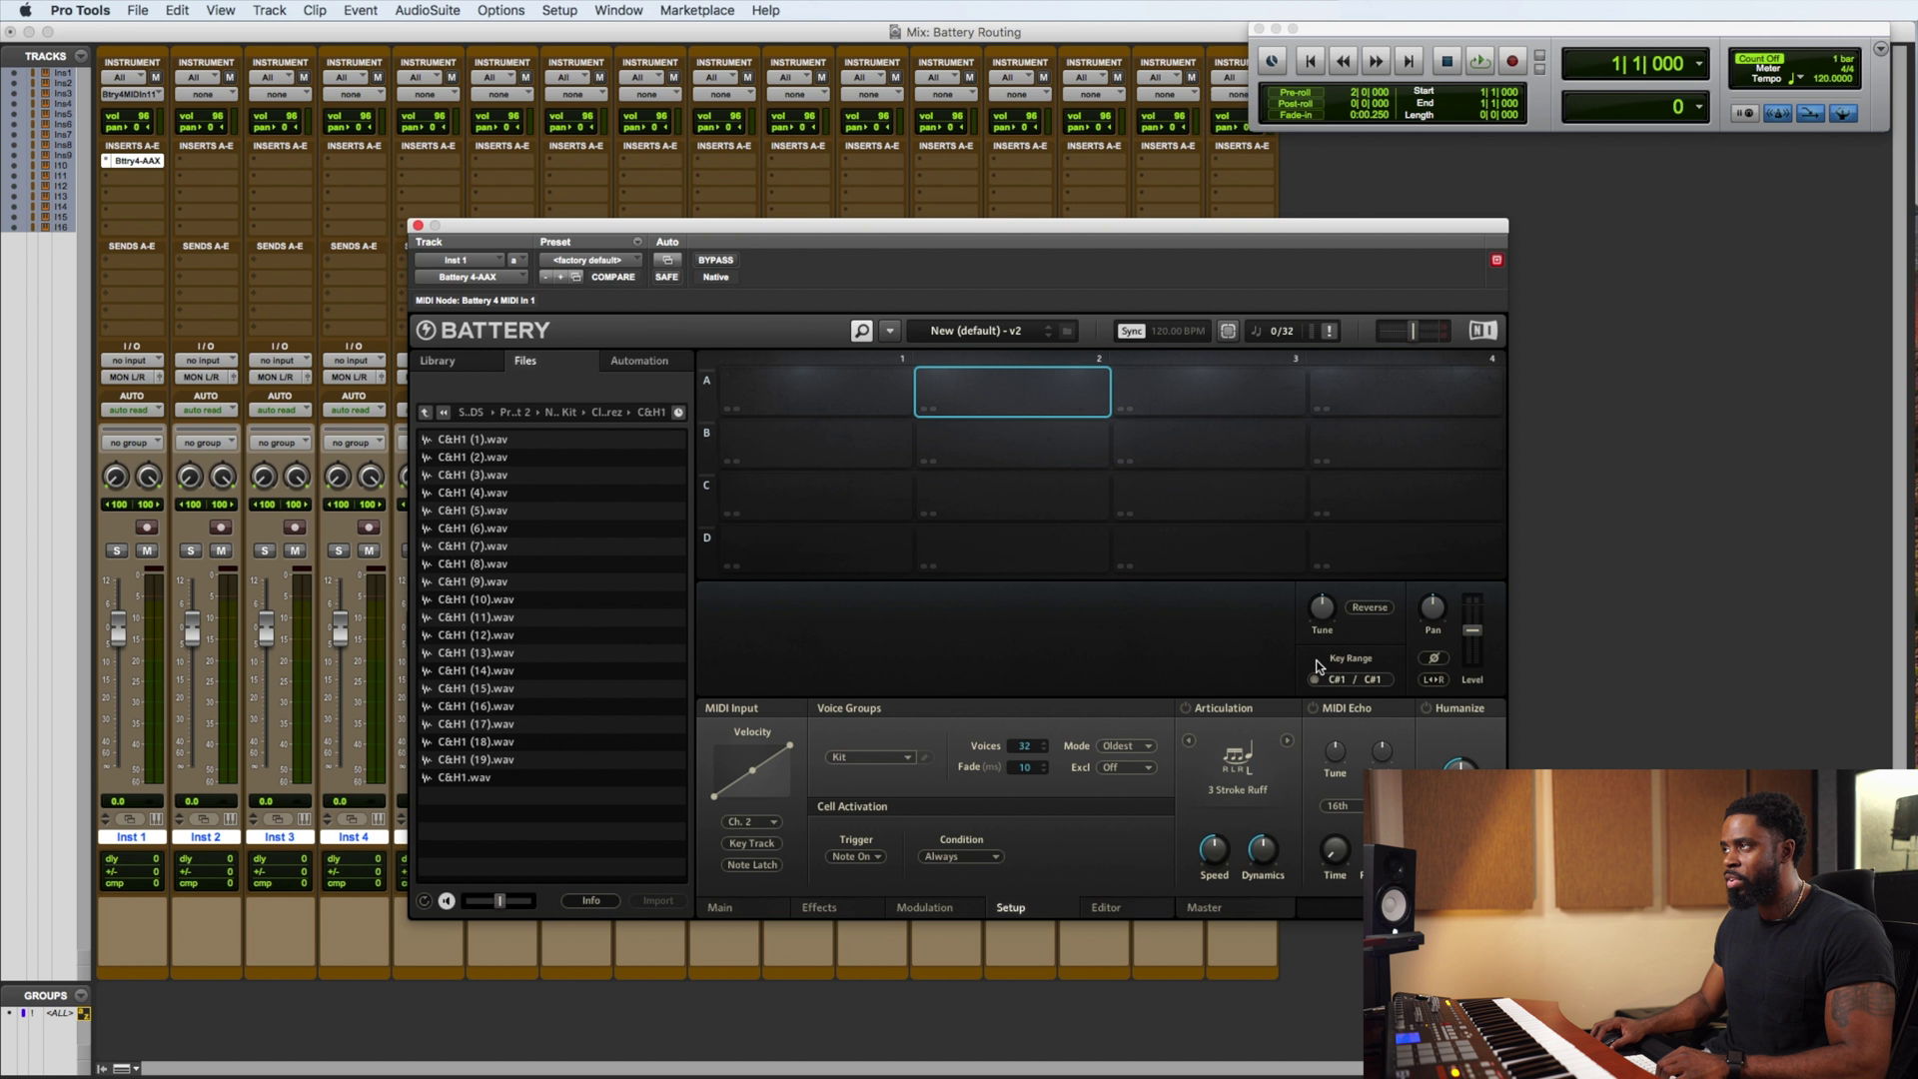
right_click(1228, 387)
mouse_move(1309, 599)
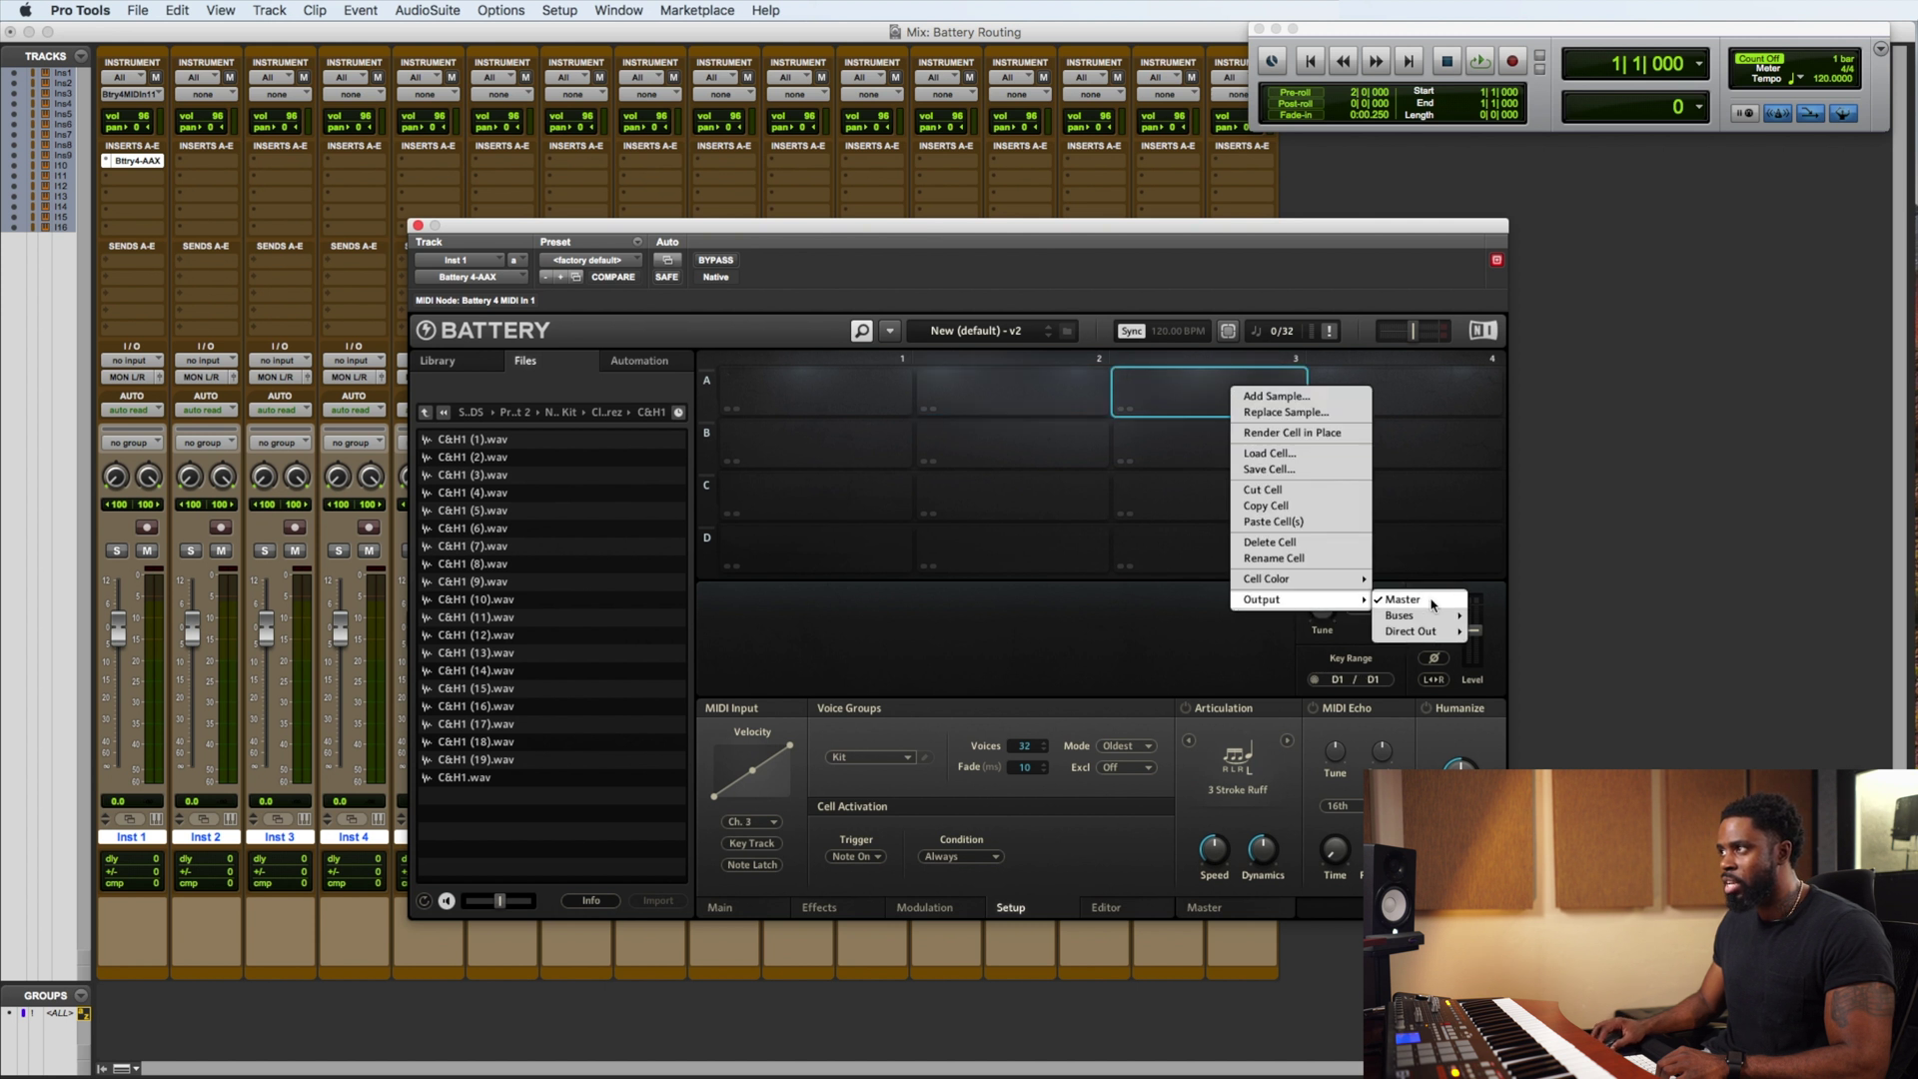
mouse_move(1426, 632)
click(1319, 664)
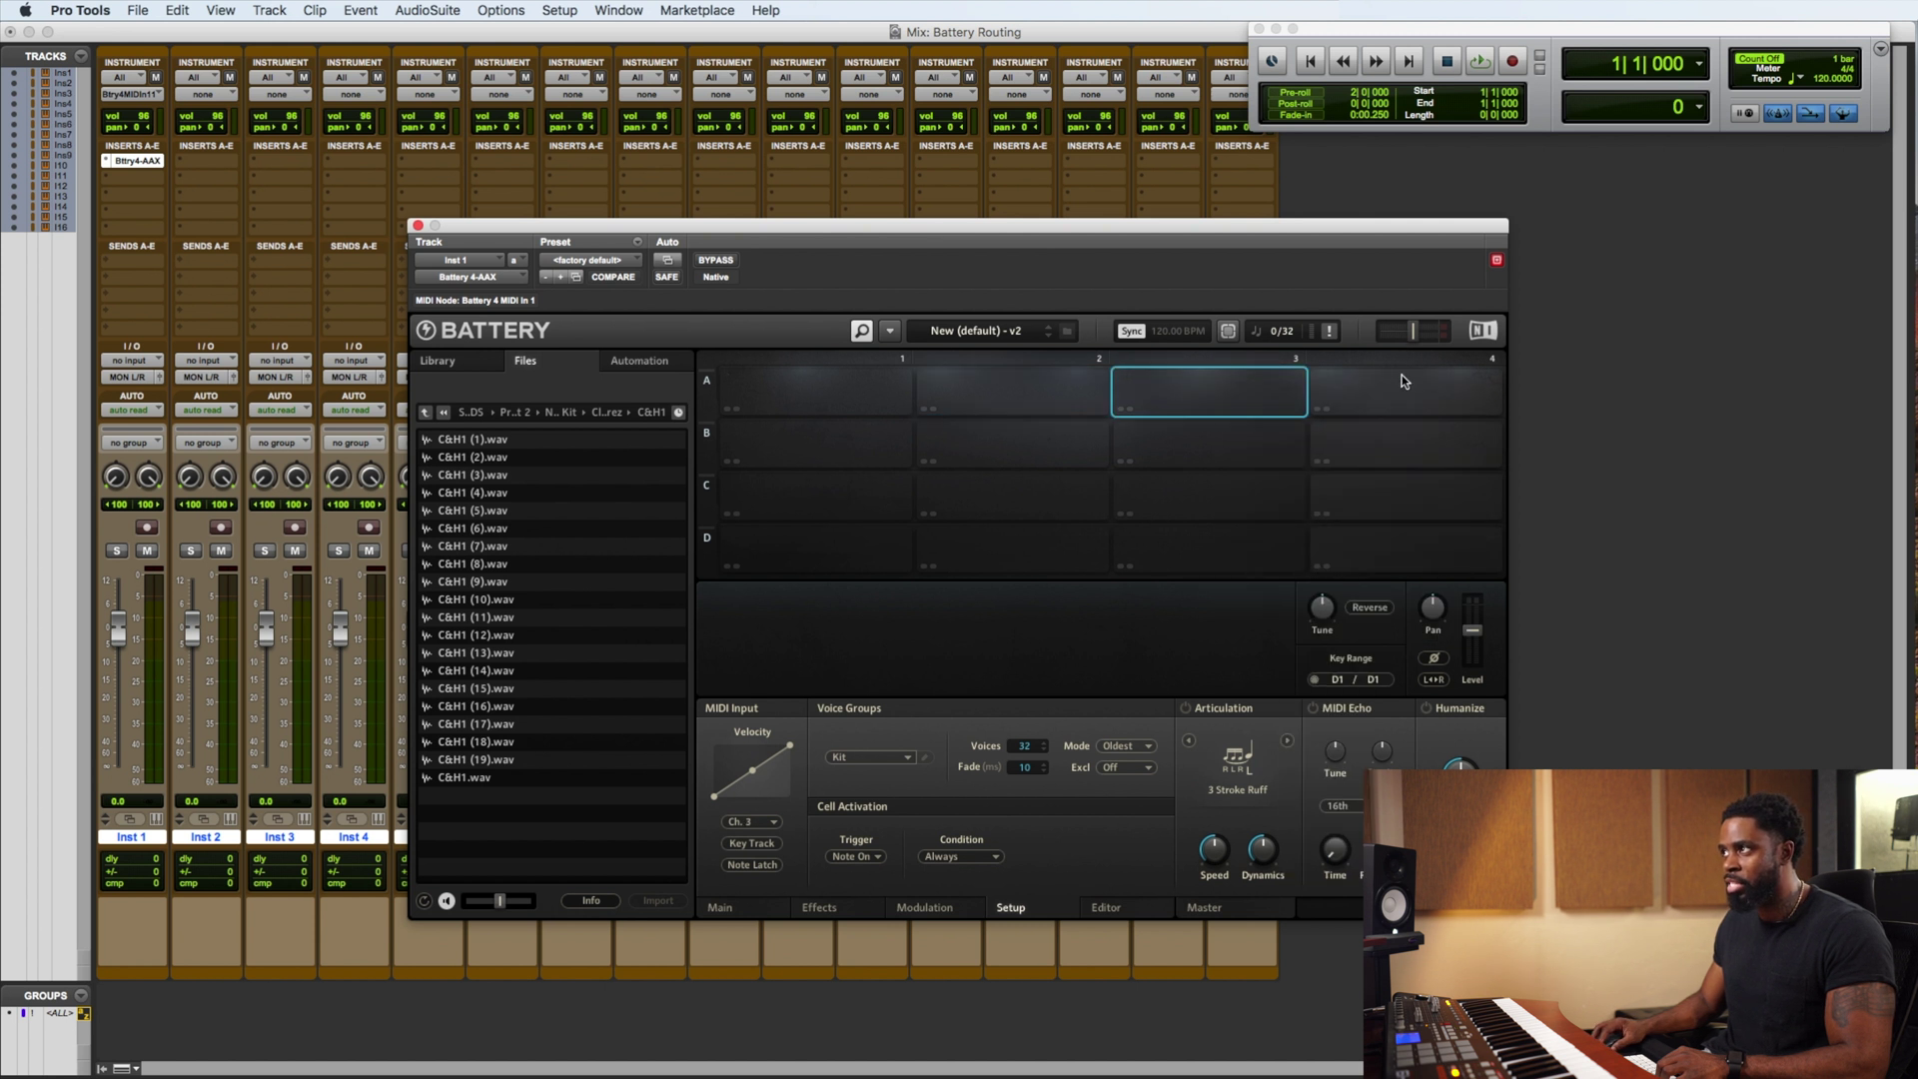
Route cell A4 to direct output St 7/8 and B1 to its own stereo output, then open B2's output menu
click(1401, 386)
right_click(1399, 389)
mouse_move(1417, 615)
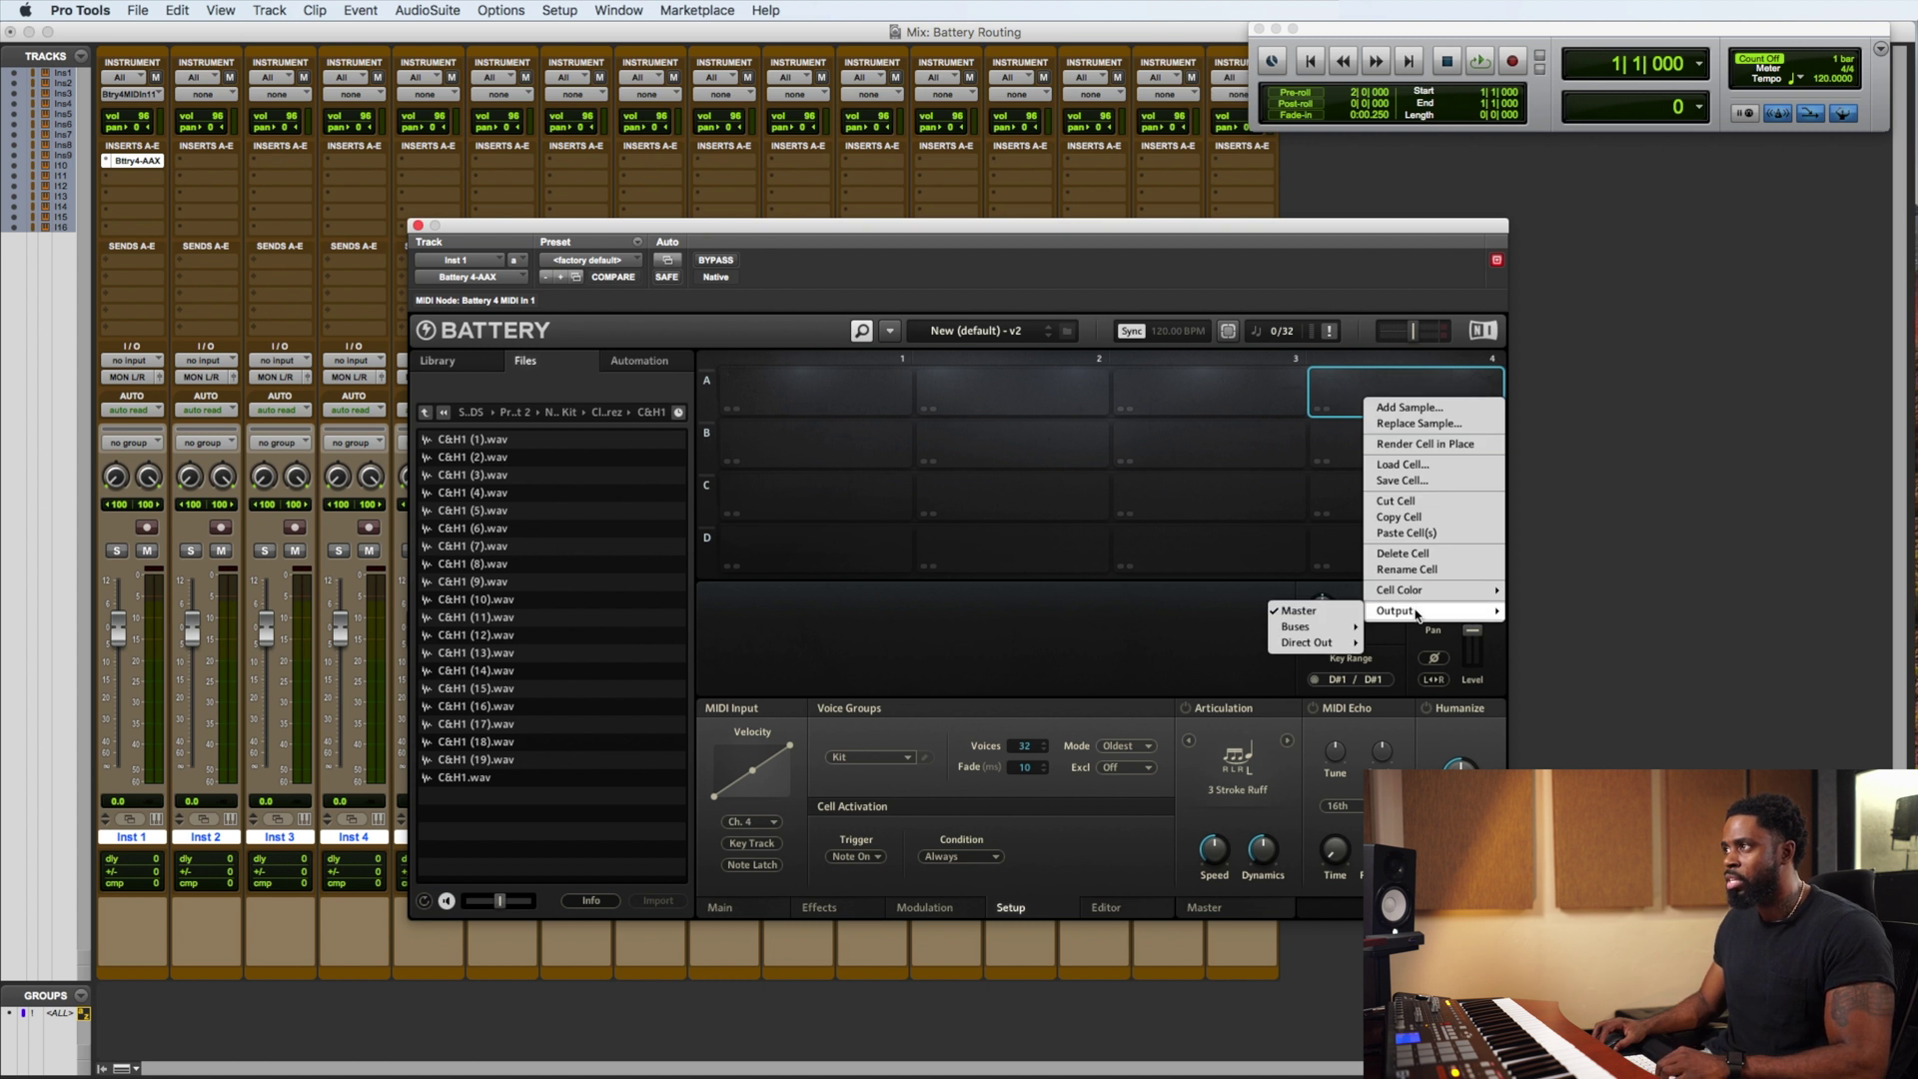
mouse_move(1337, 644)
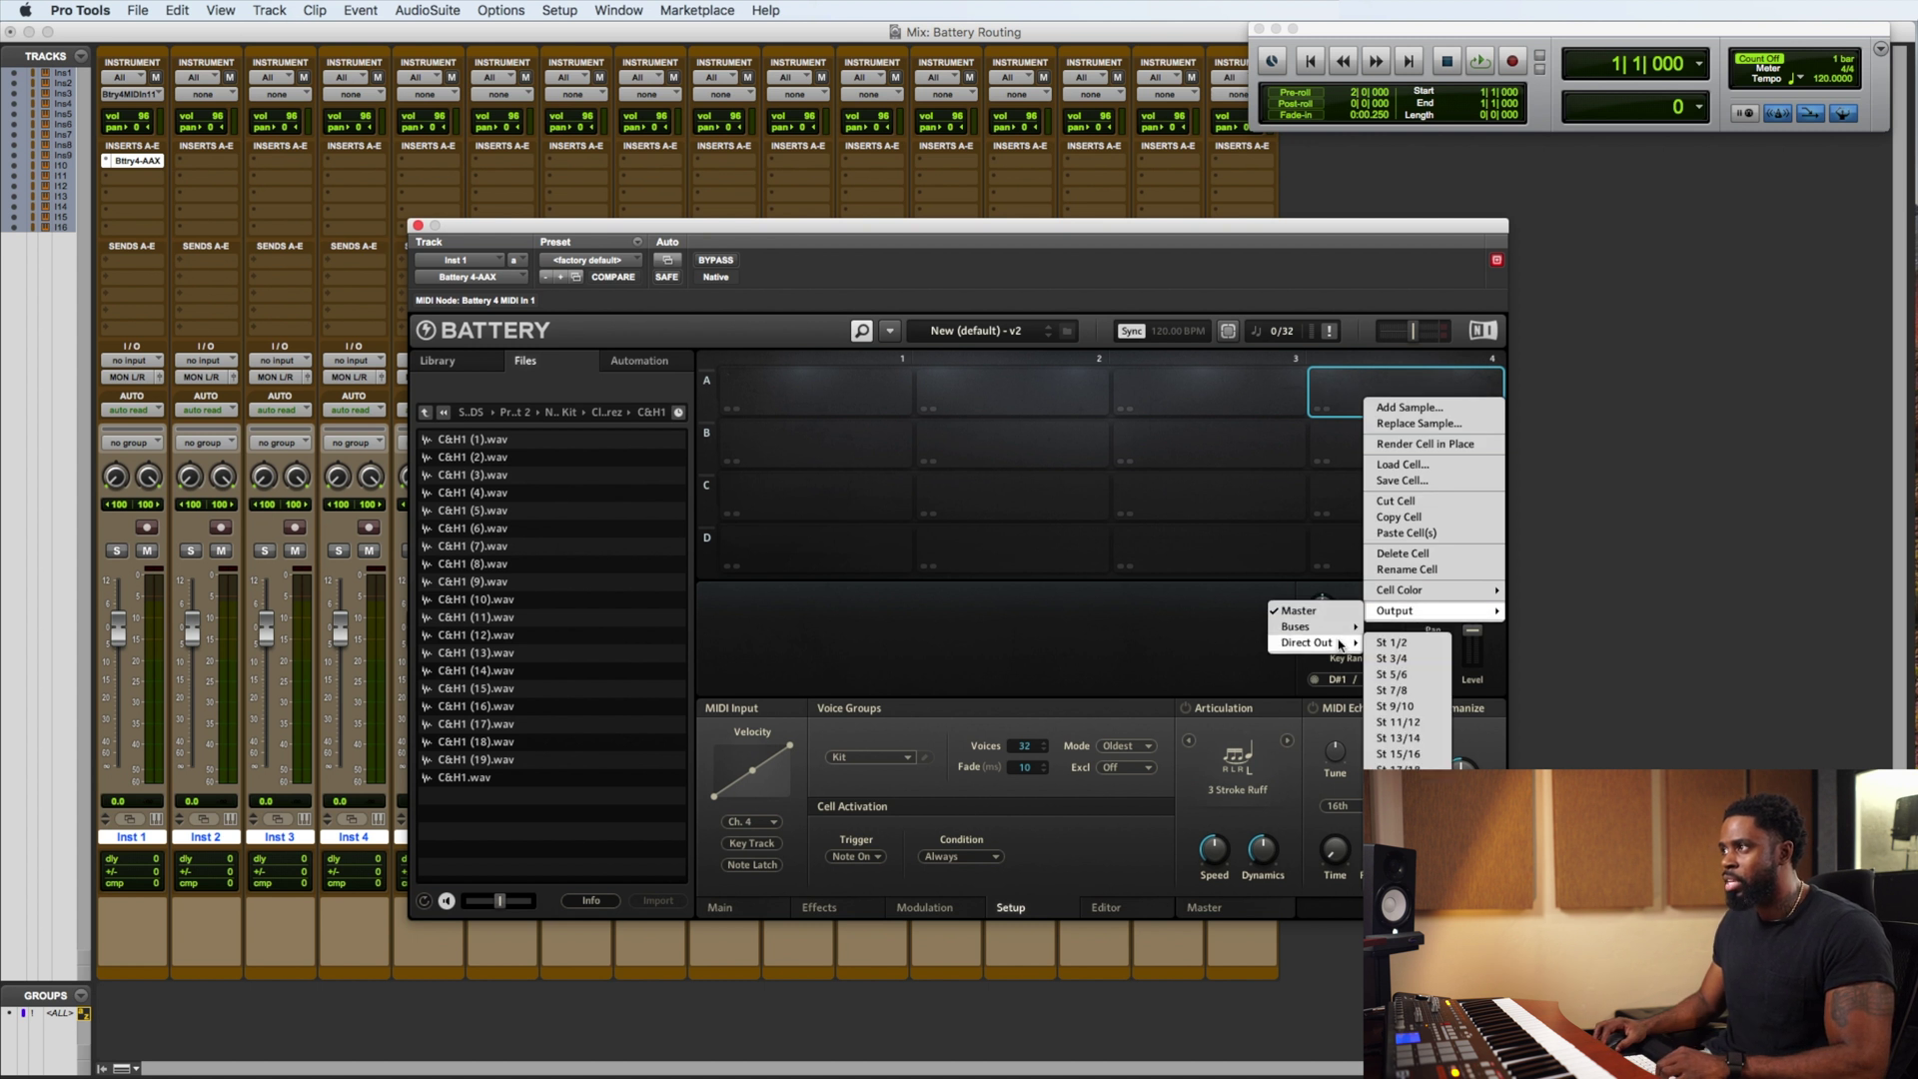
click(1410, 691)
click(853, 445)
right_click(856, 455)
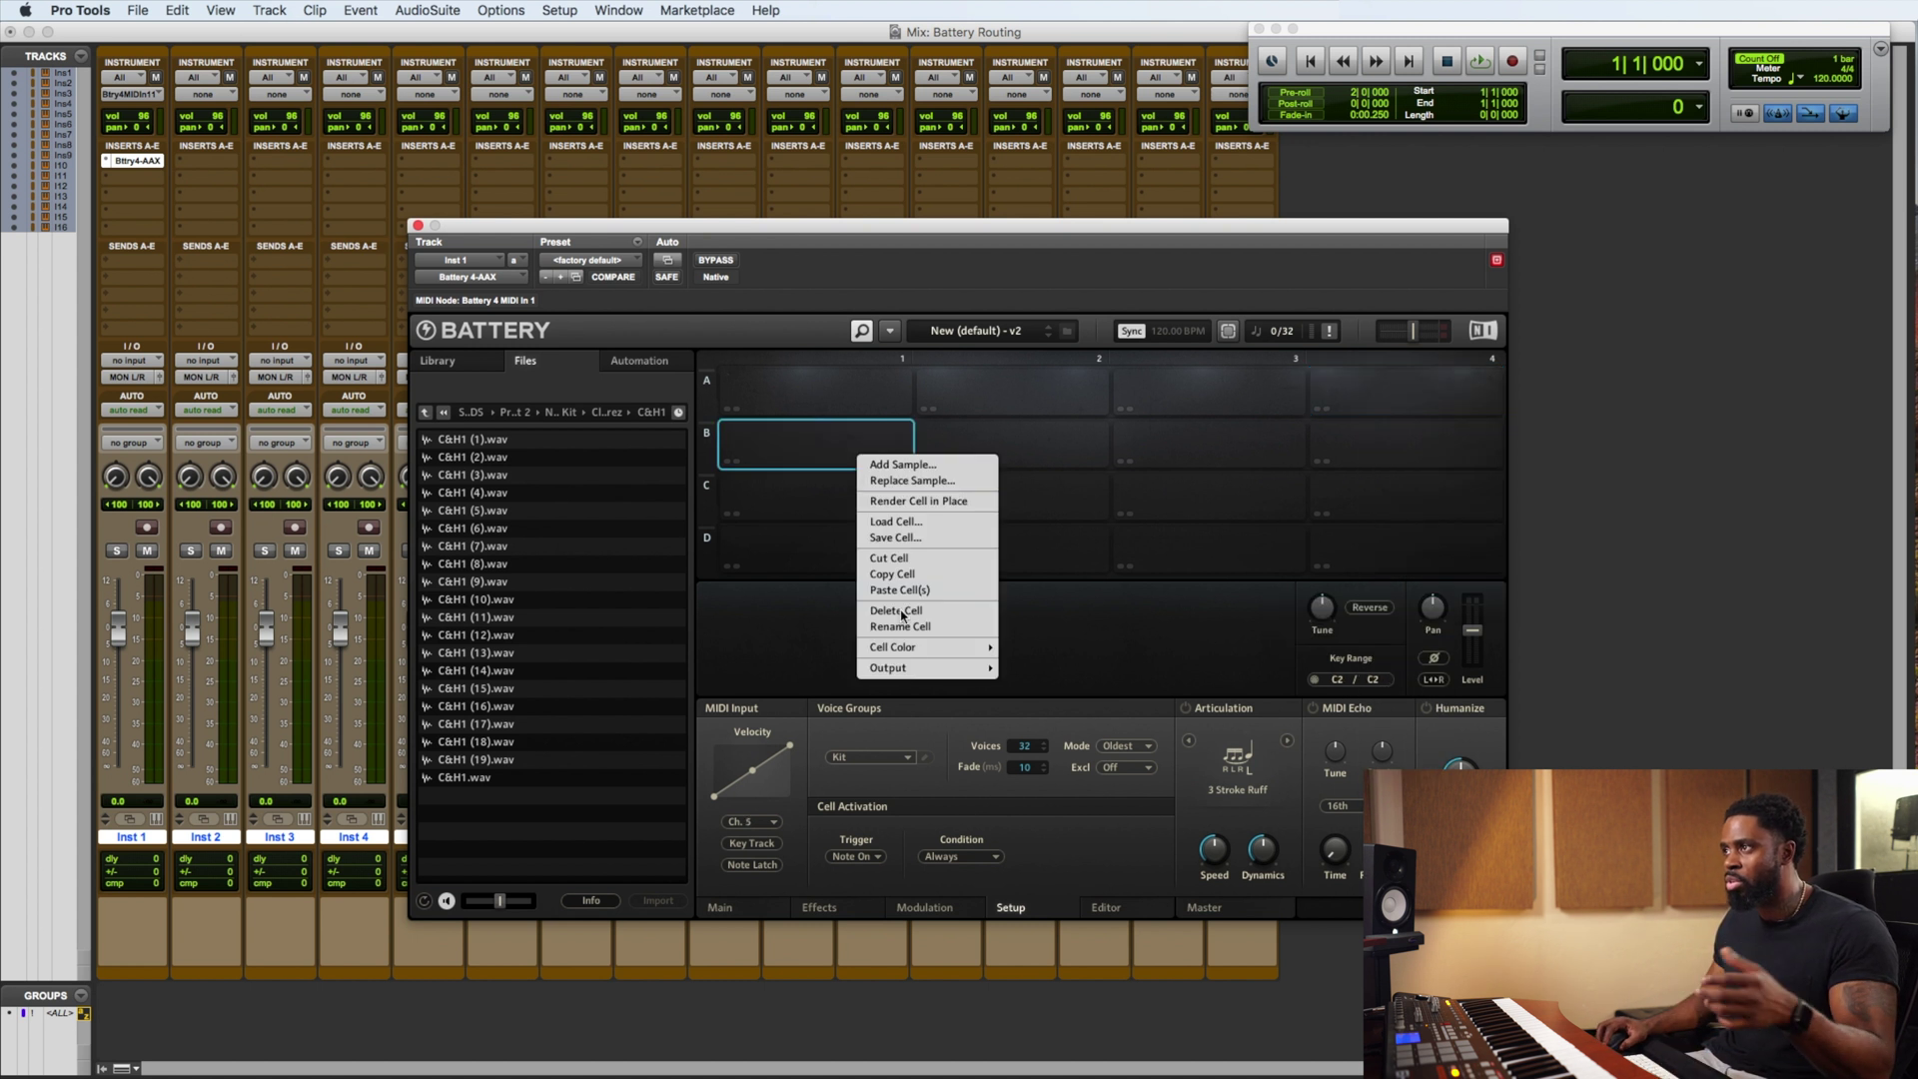
mouse_move(934, 667)
mouse_move(1070, 702)
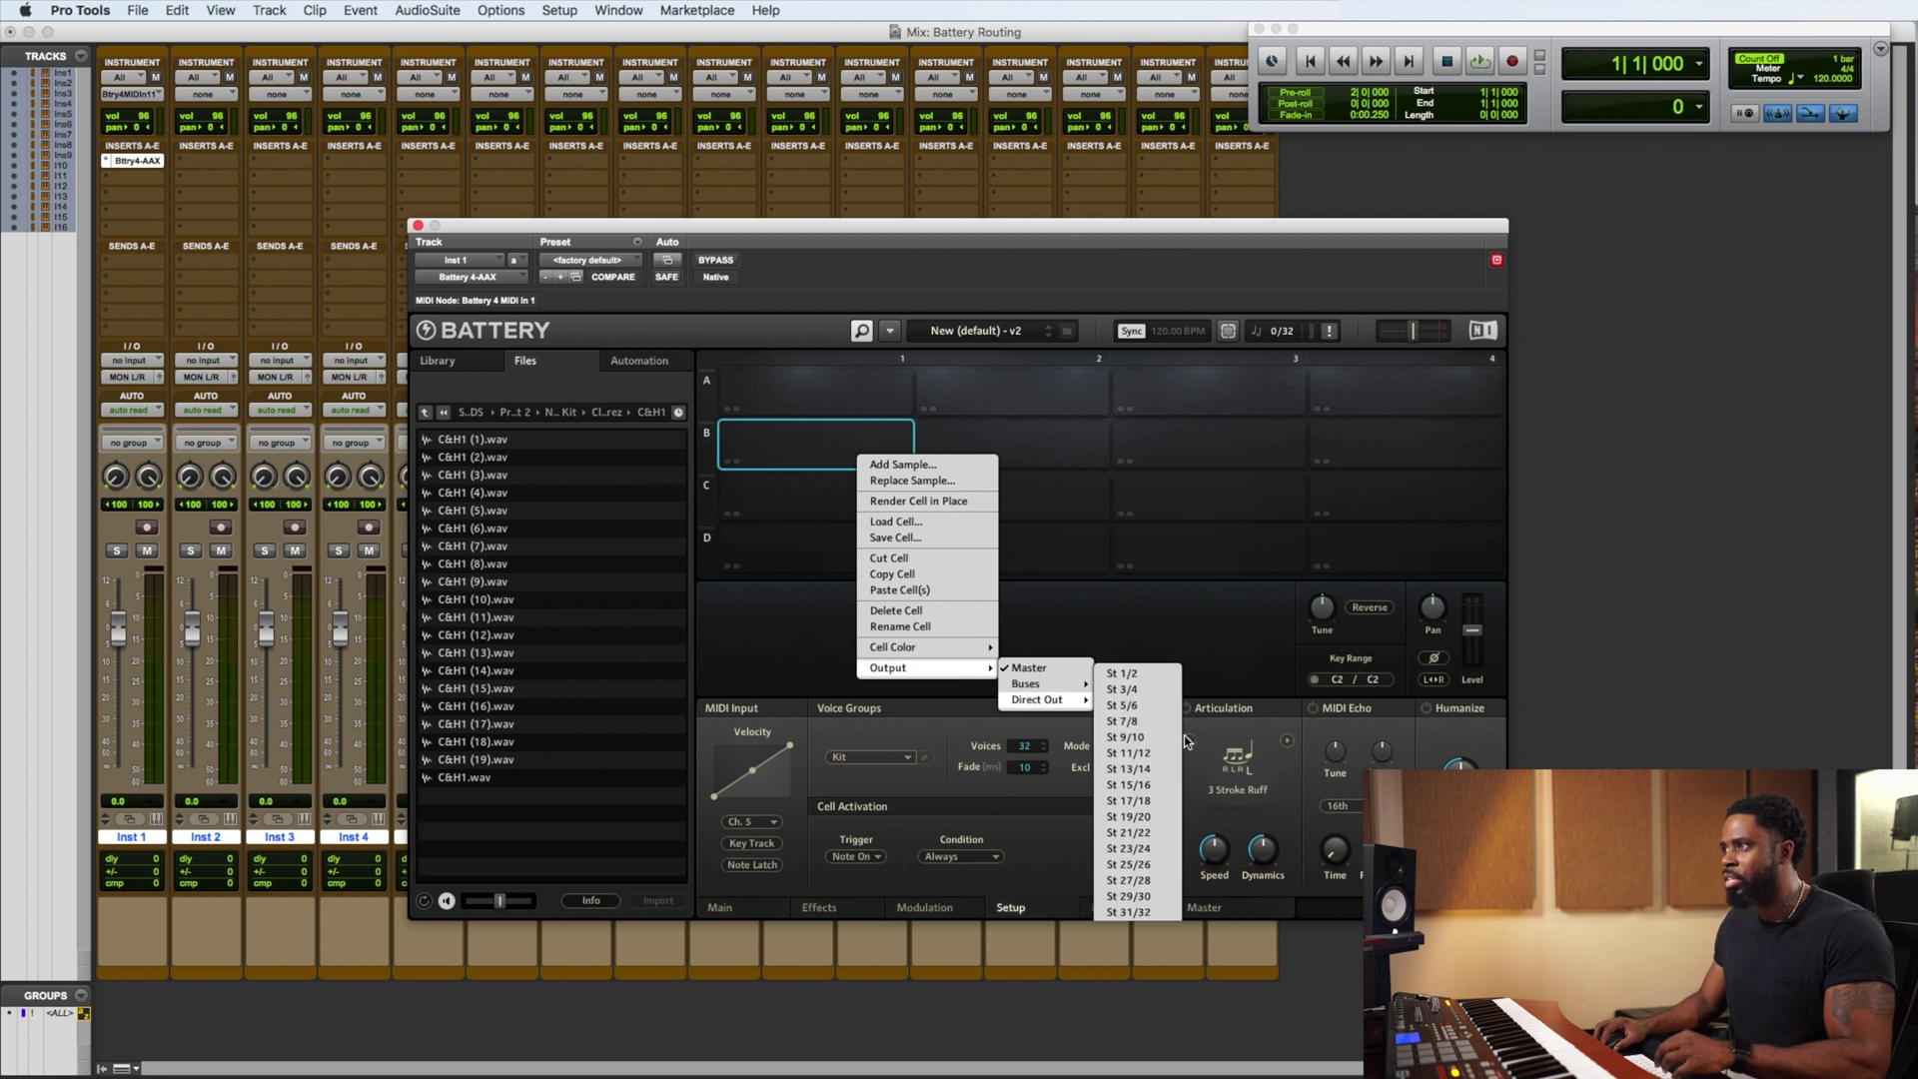
click(1127, 736)
click(1030, 443)
right_click(1041, 449)
mouse_move(1090, 664)
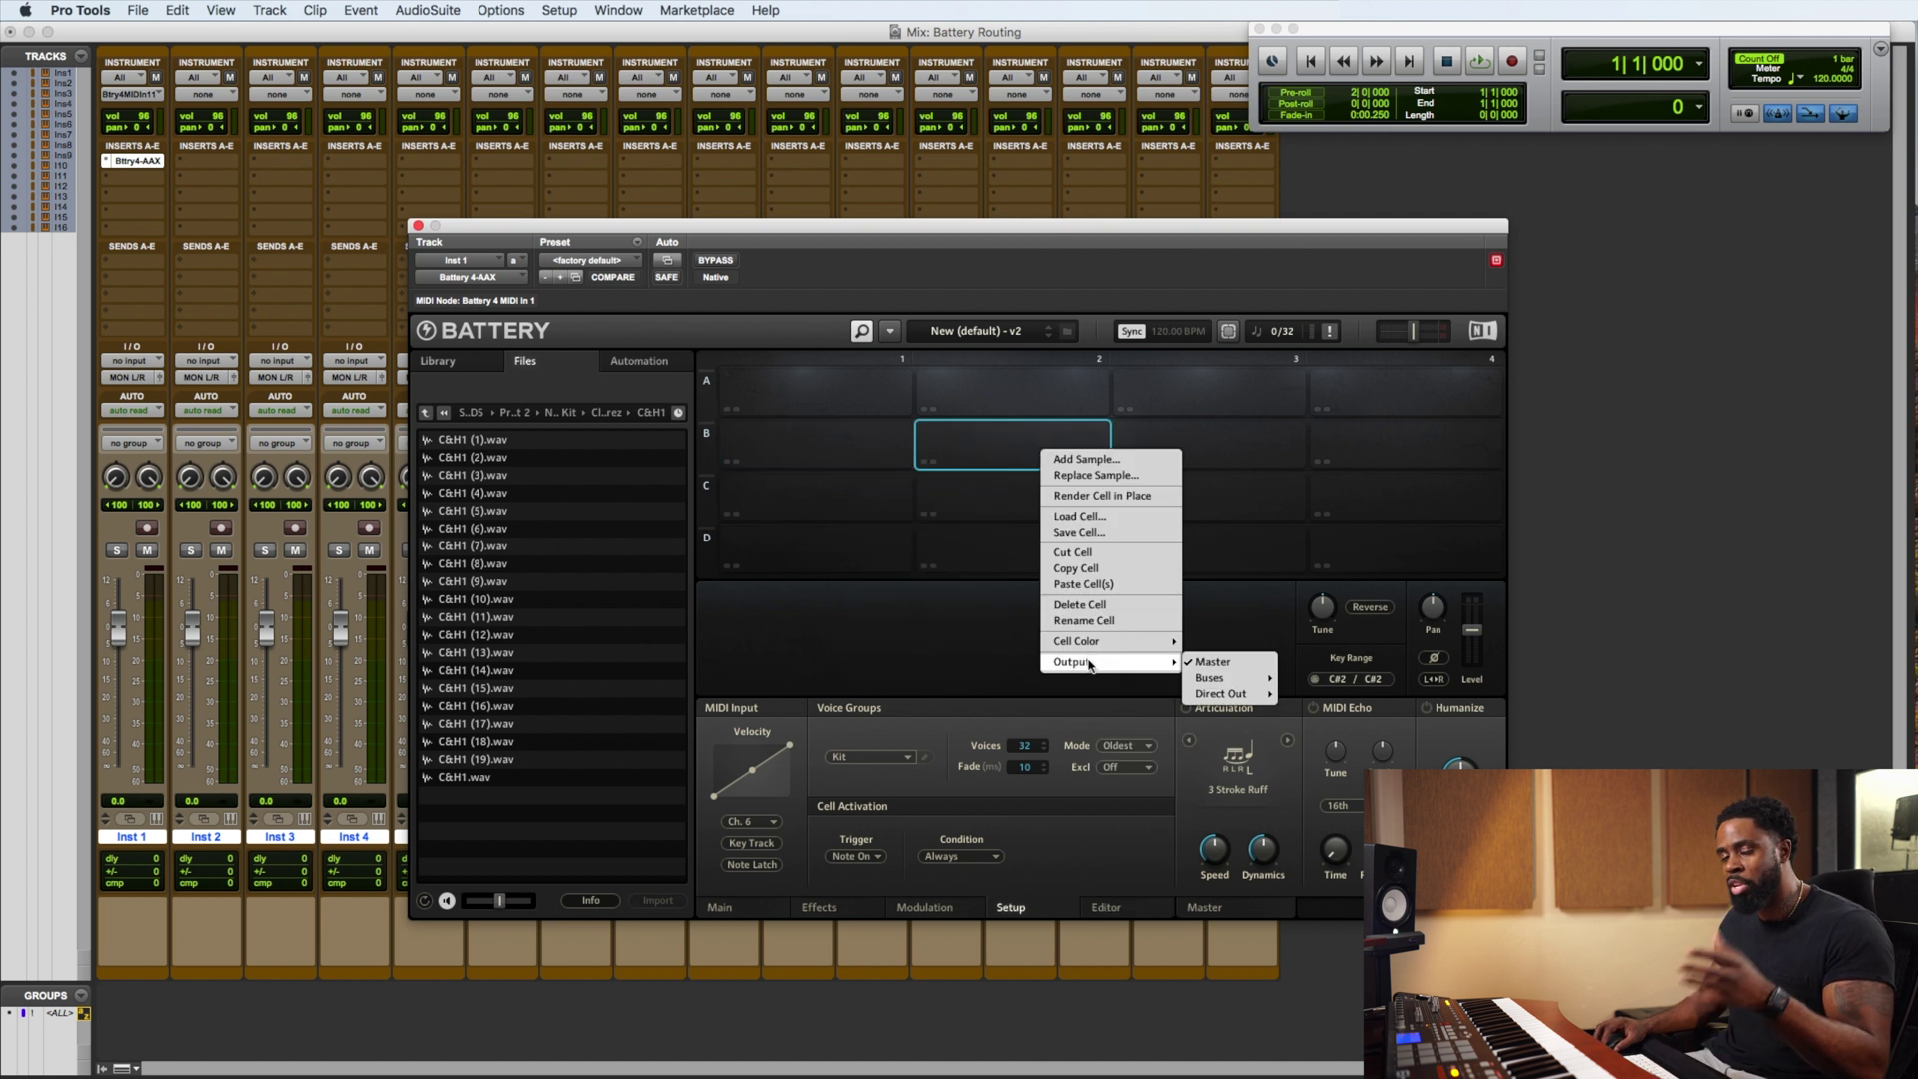
mouse_move(1229, 693)
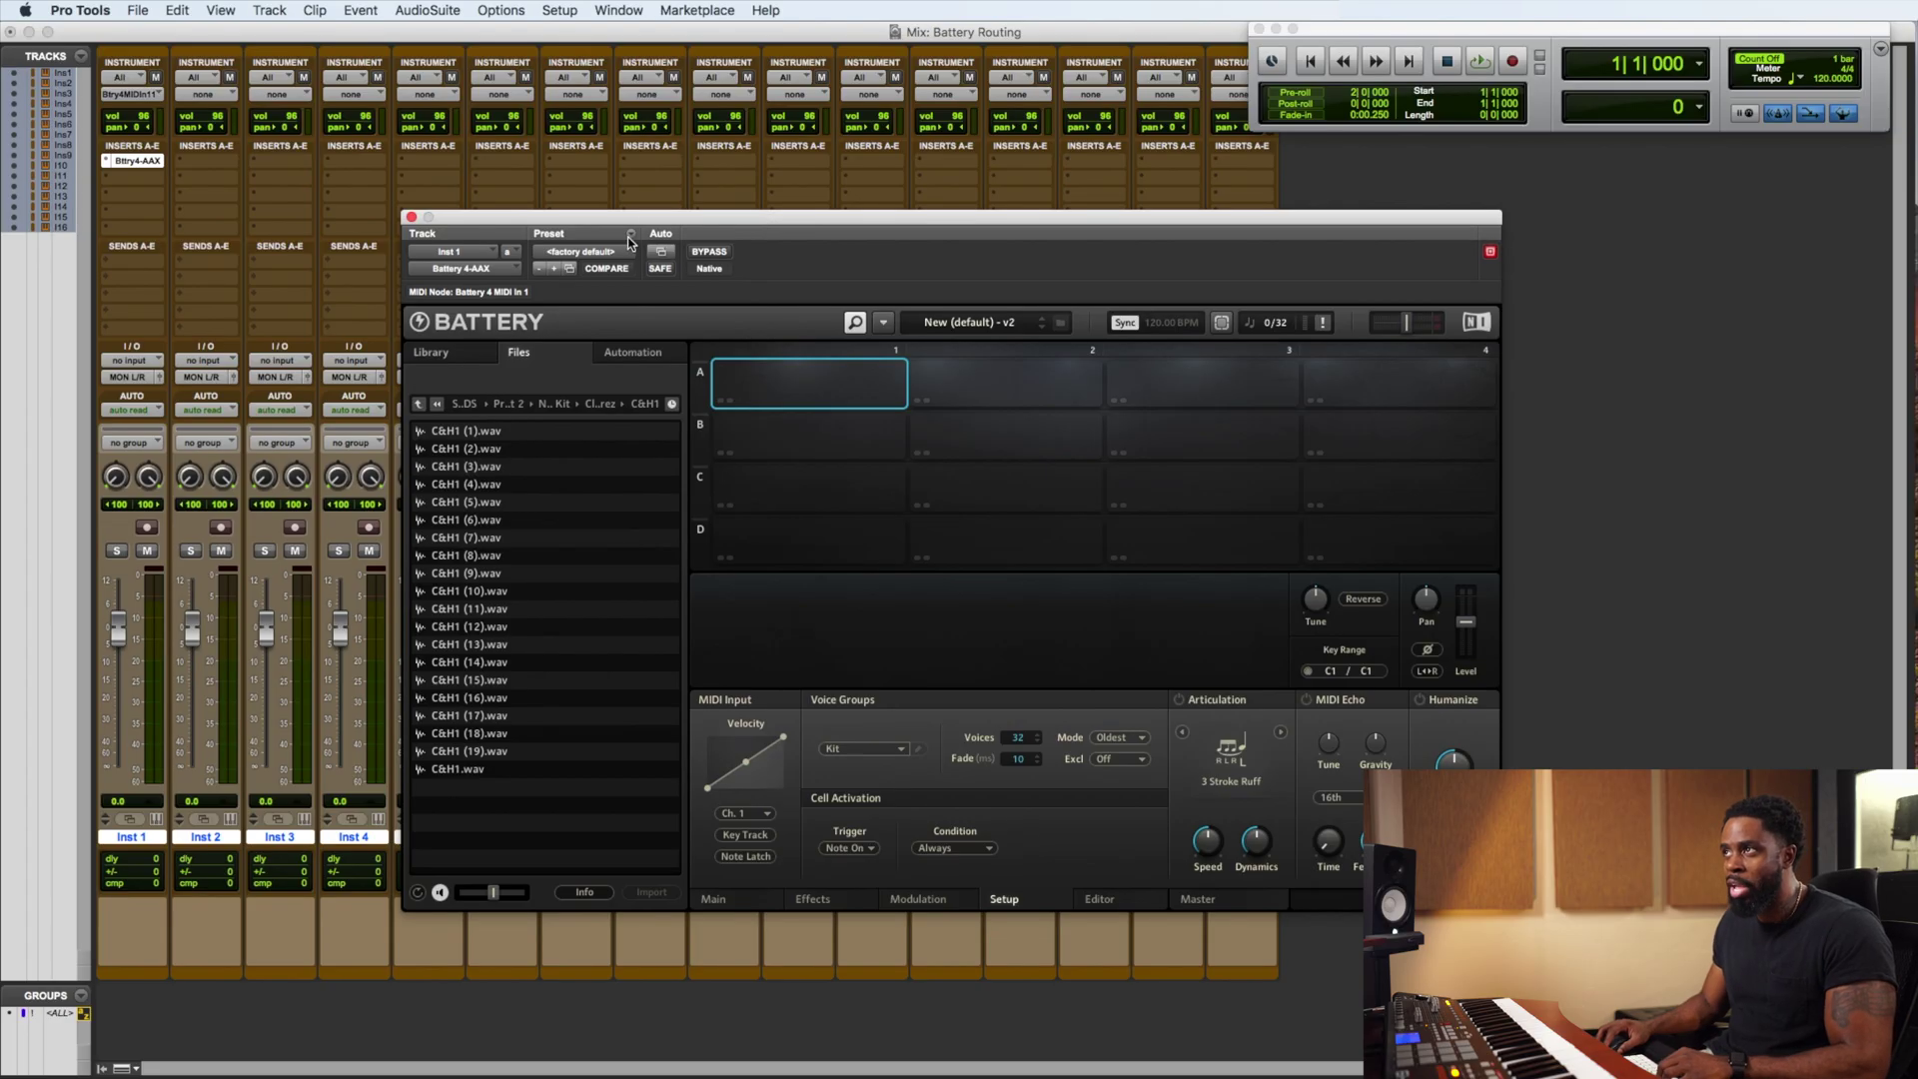
Choose Save Settings As… from the plug-in preset menu for Battery's current setup
click(631, 236)
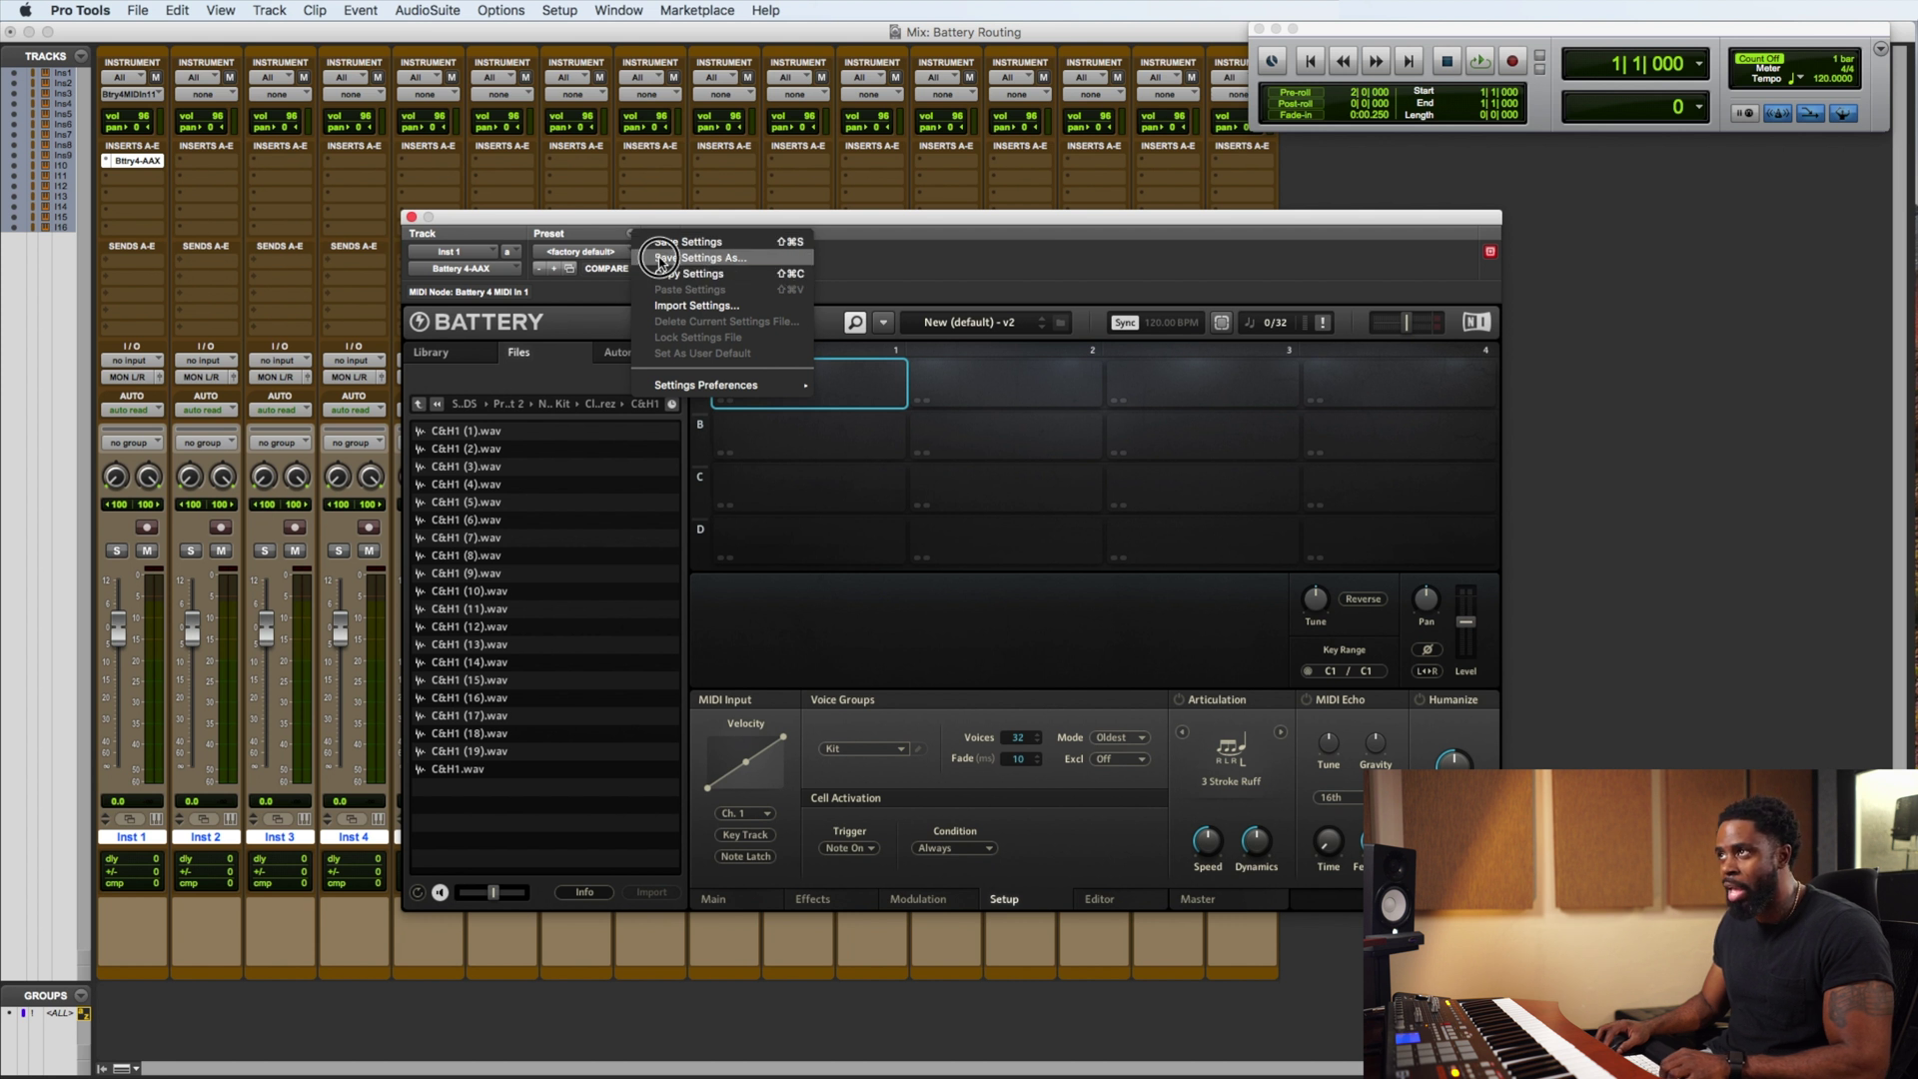
click(659, 262)
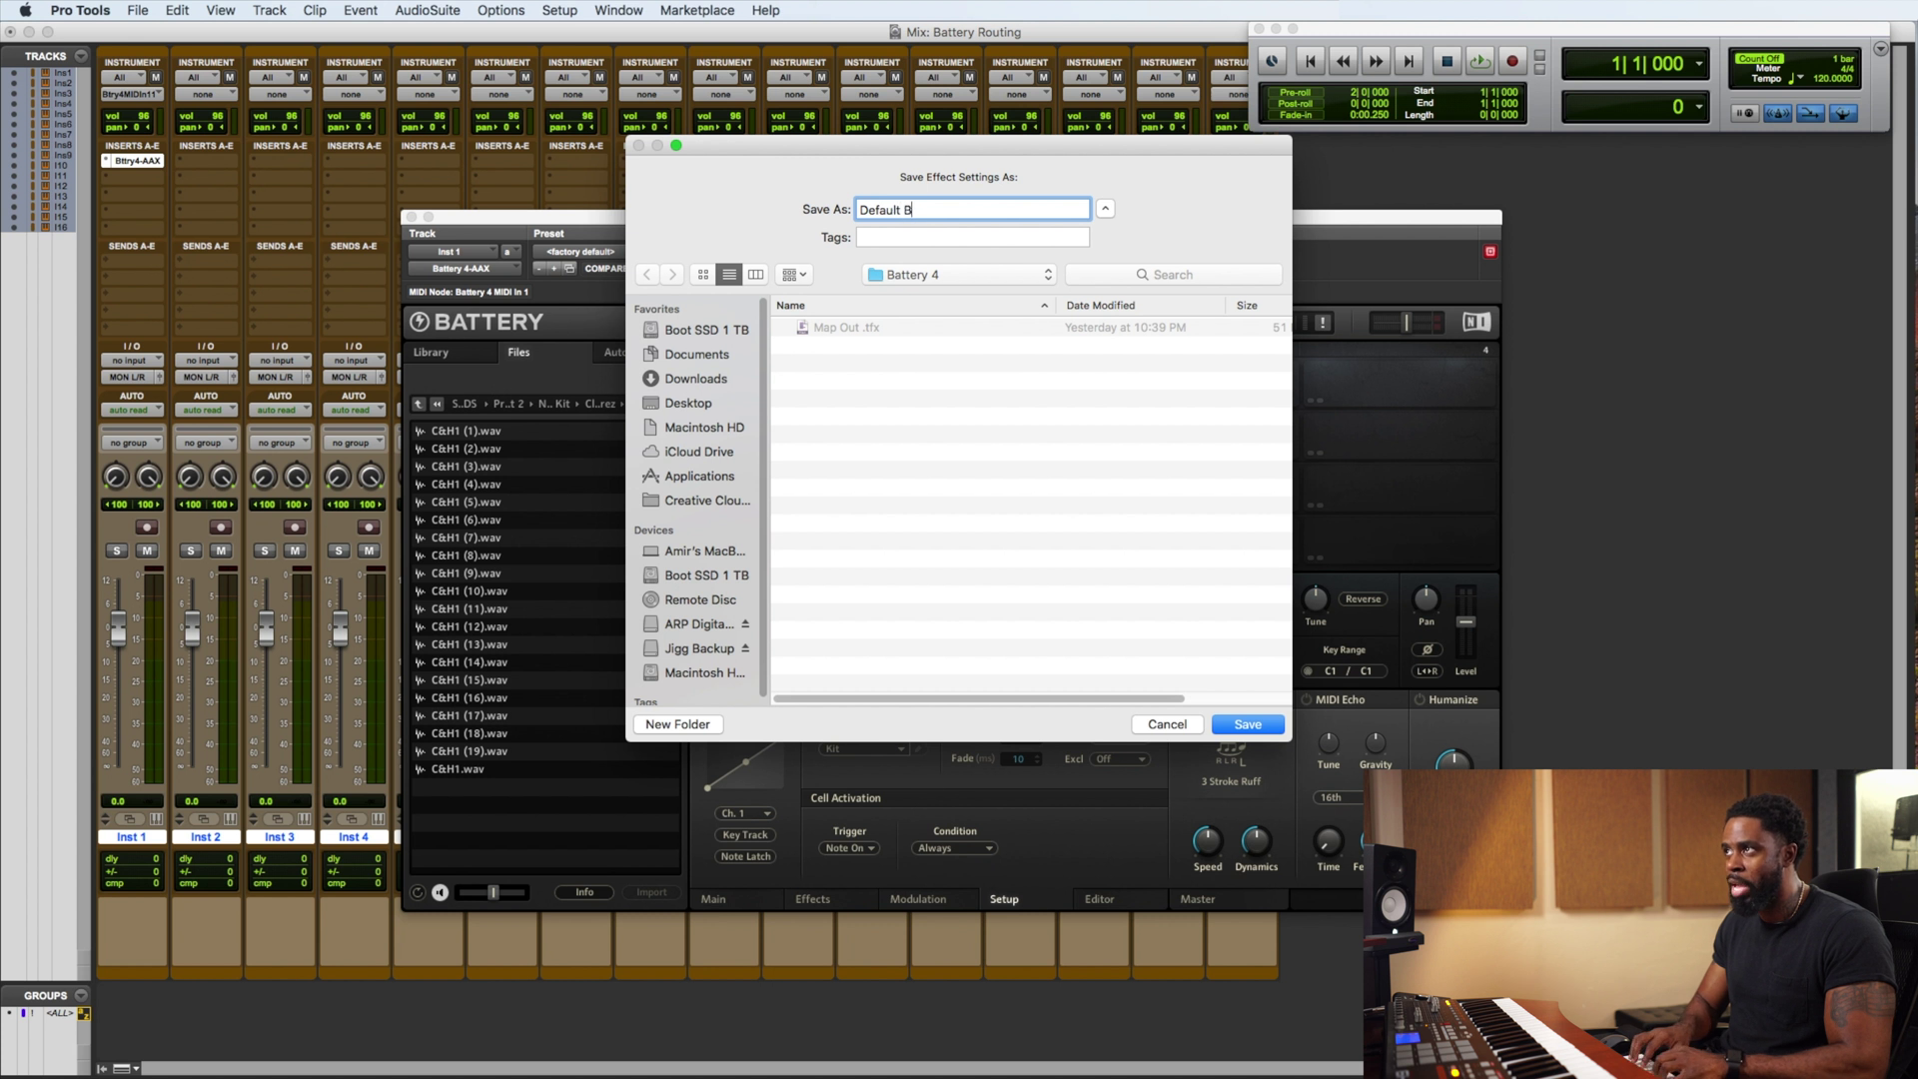
Save the preset as 'Default Battery' and set it as the user default
key(Return)
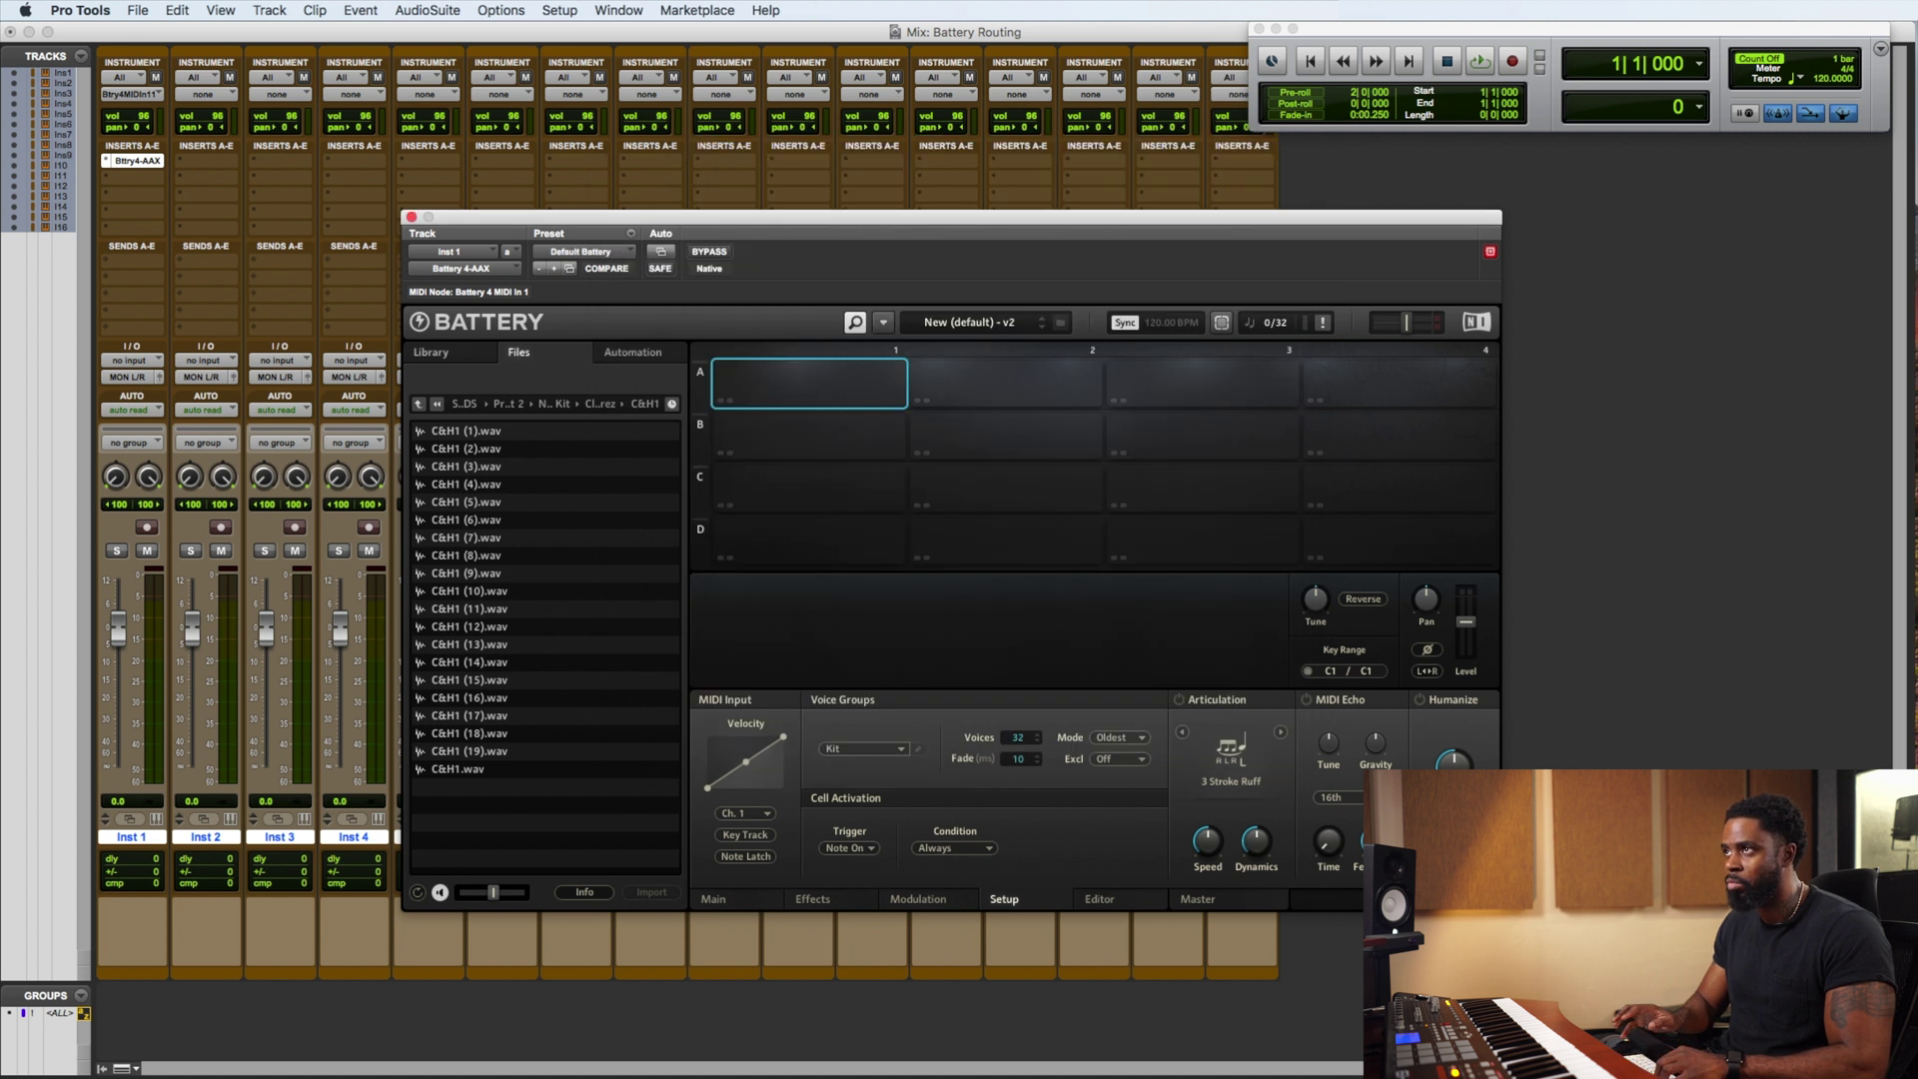
click(633, 233)
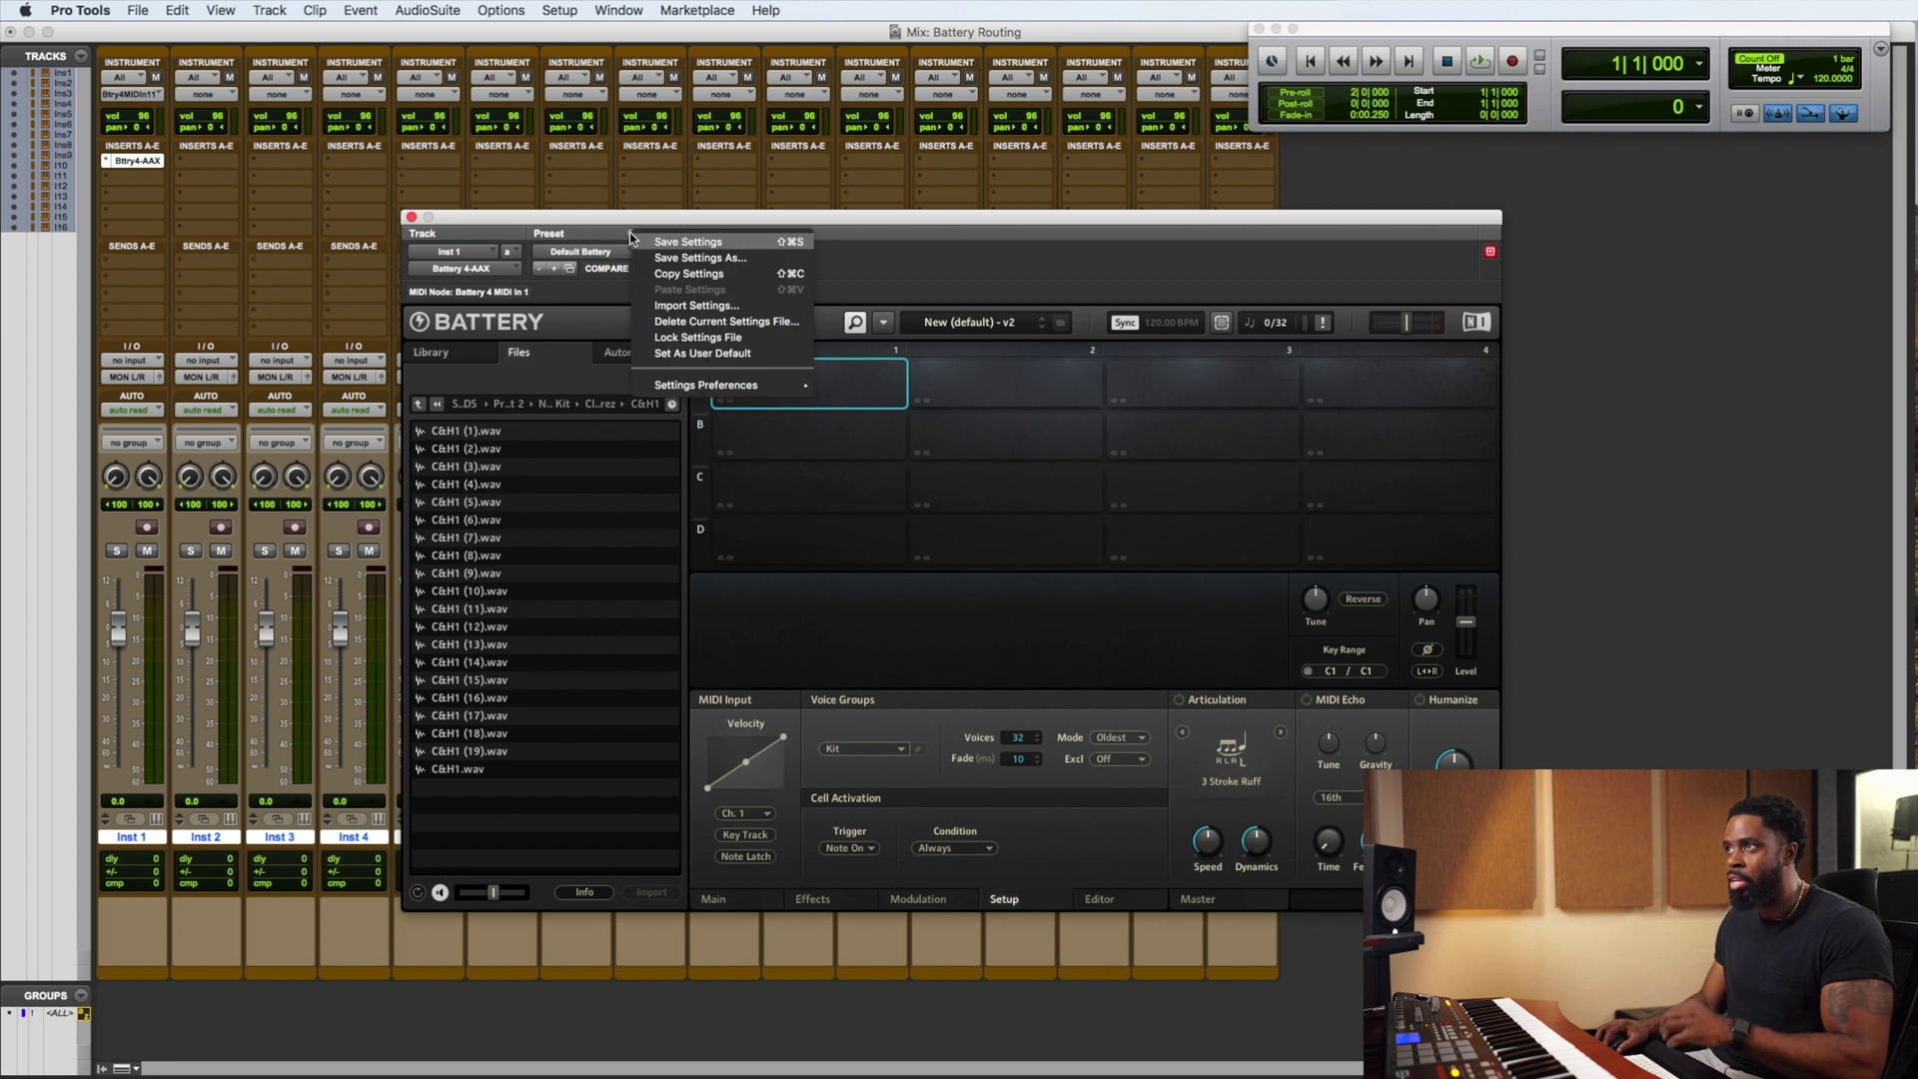
click(681, 353)
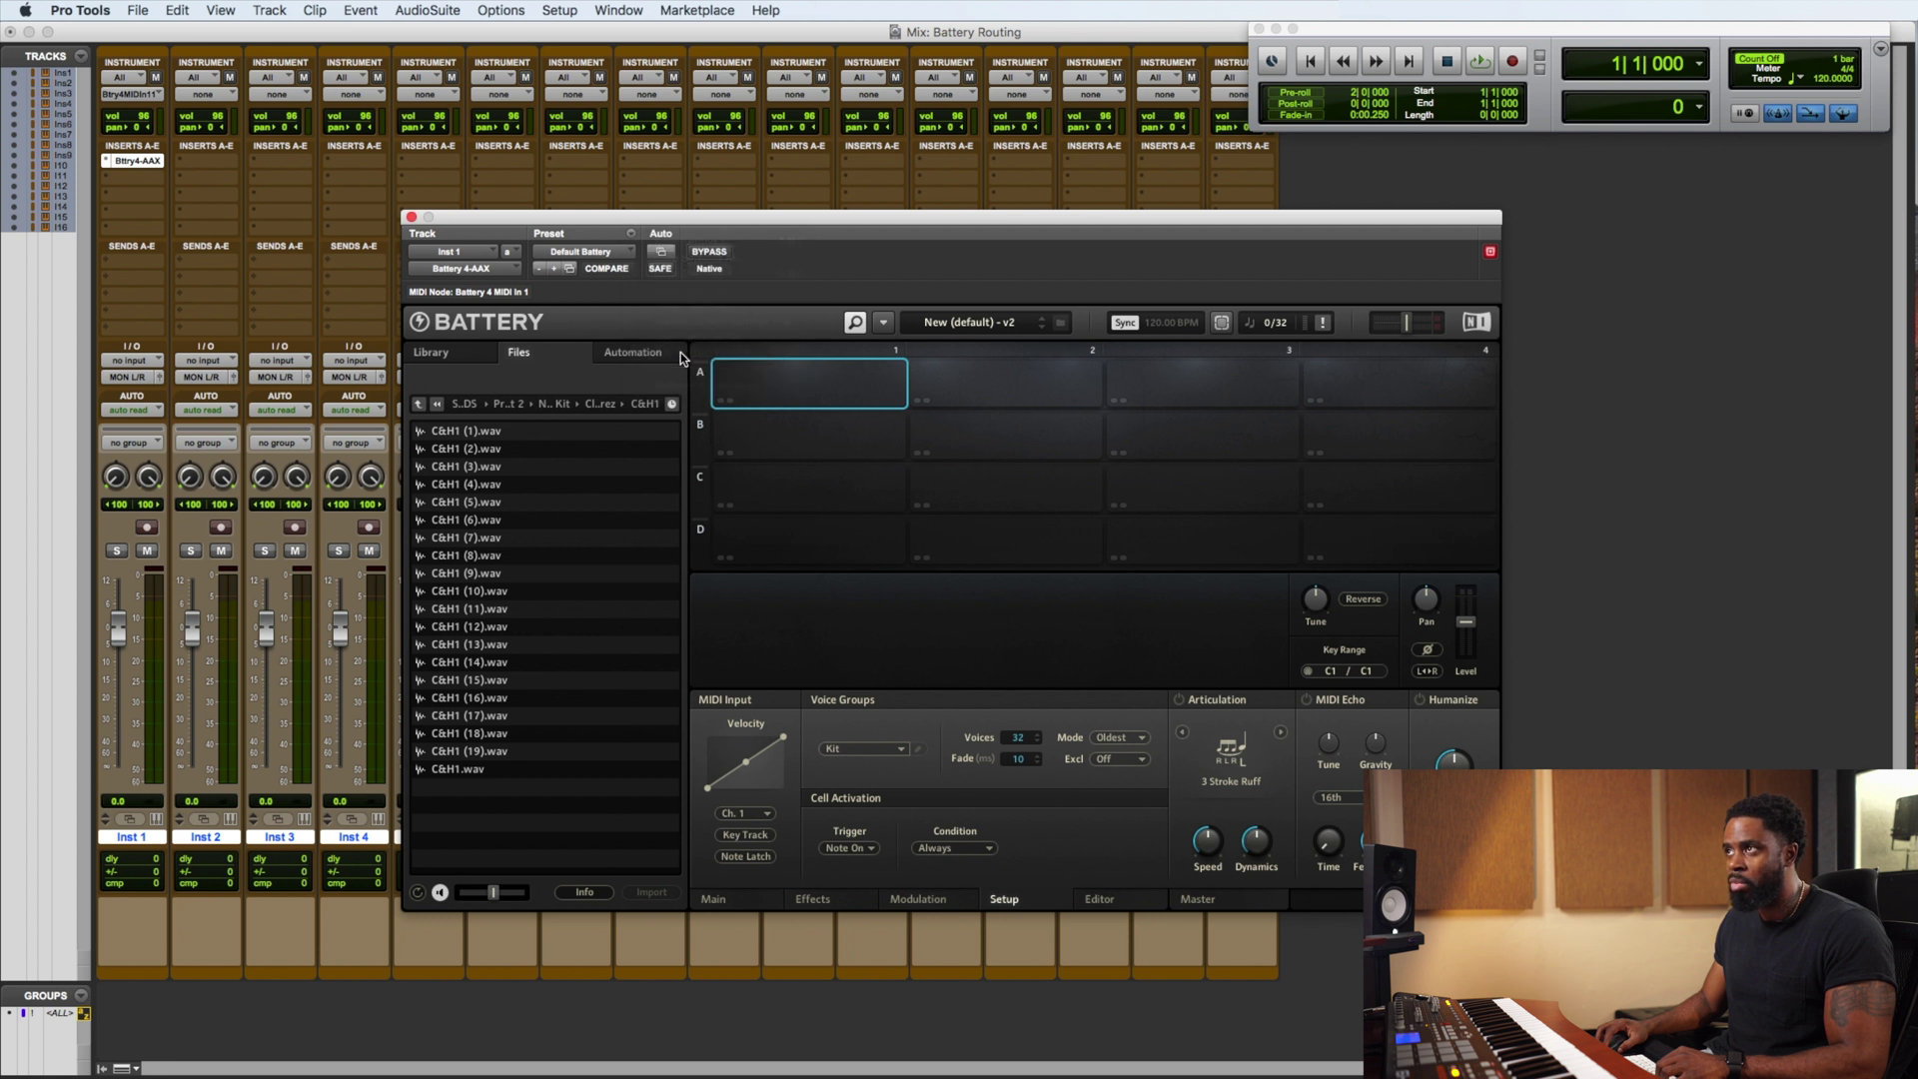
Set the plug-in default to User Setting so new Battery instances load it
click(632, 234)
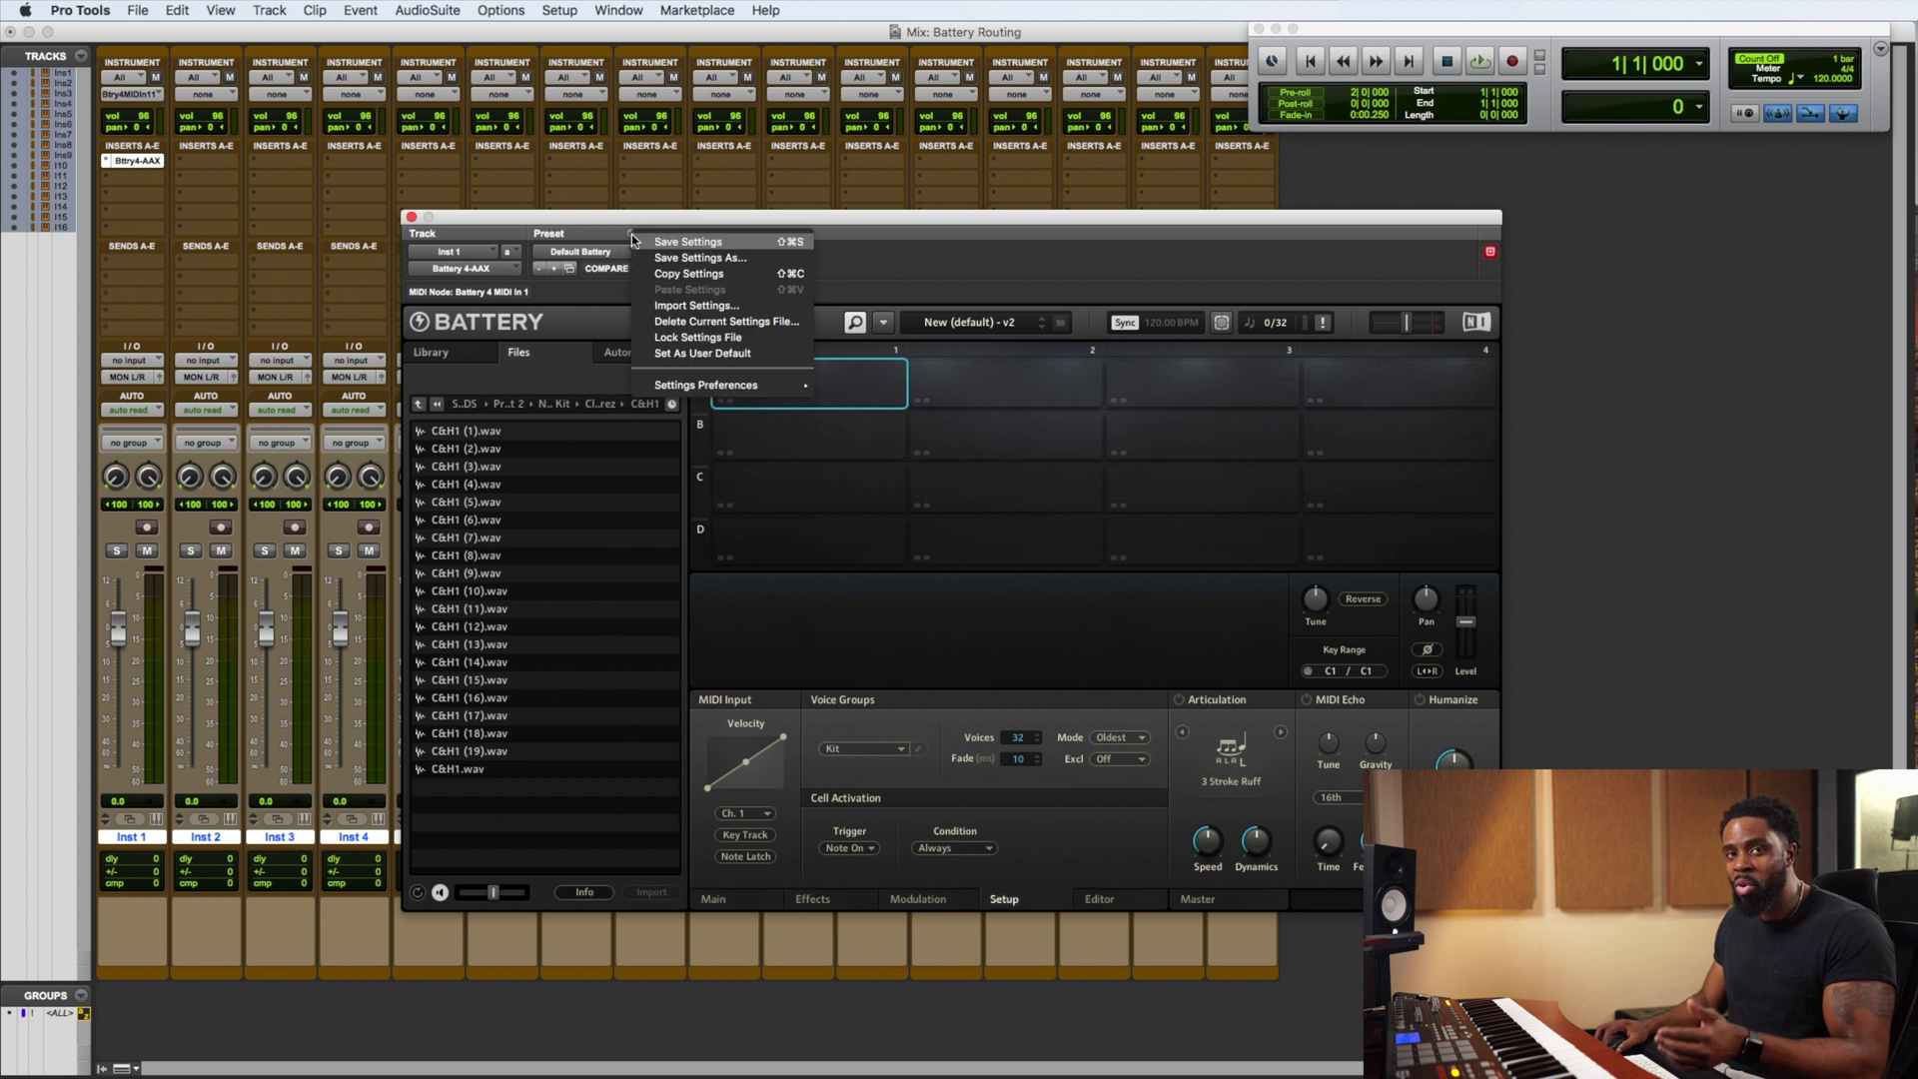
mouse_move(720, 390)
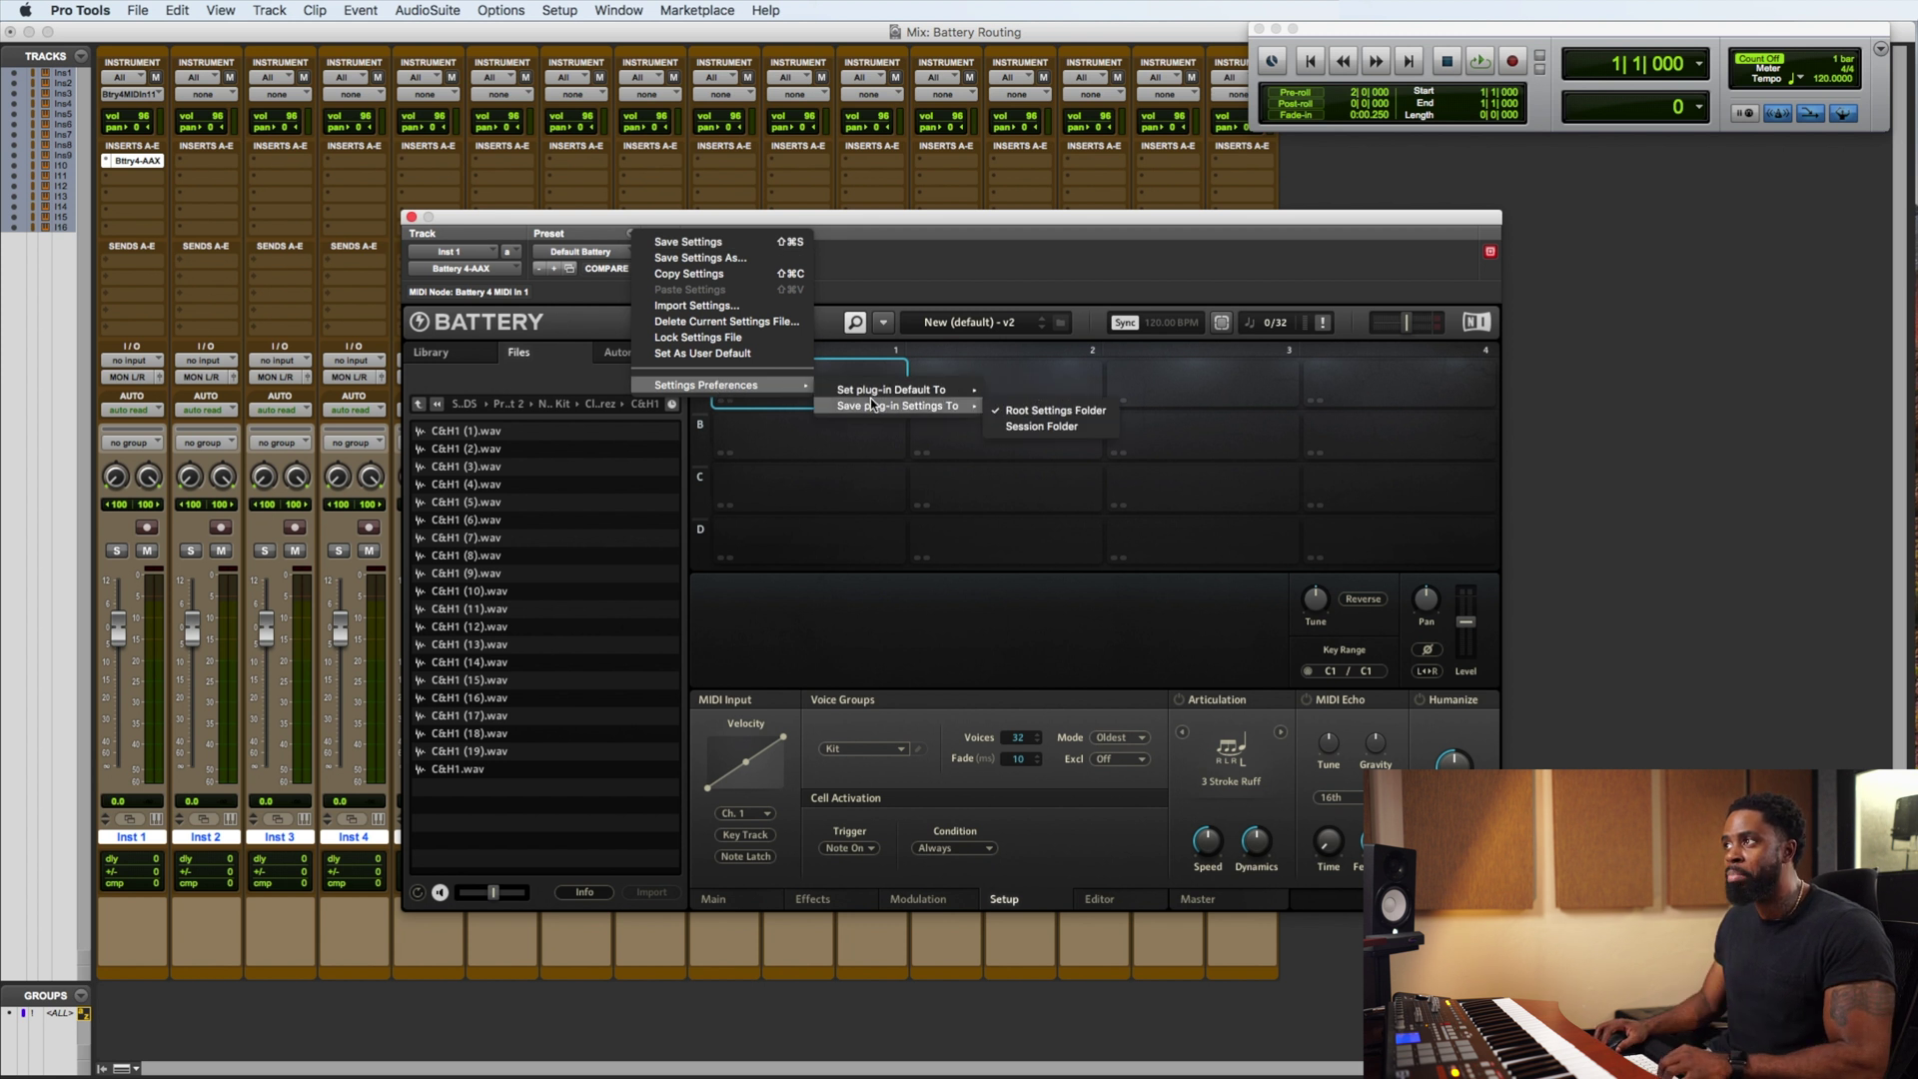
mouse_move(881, 393)
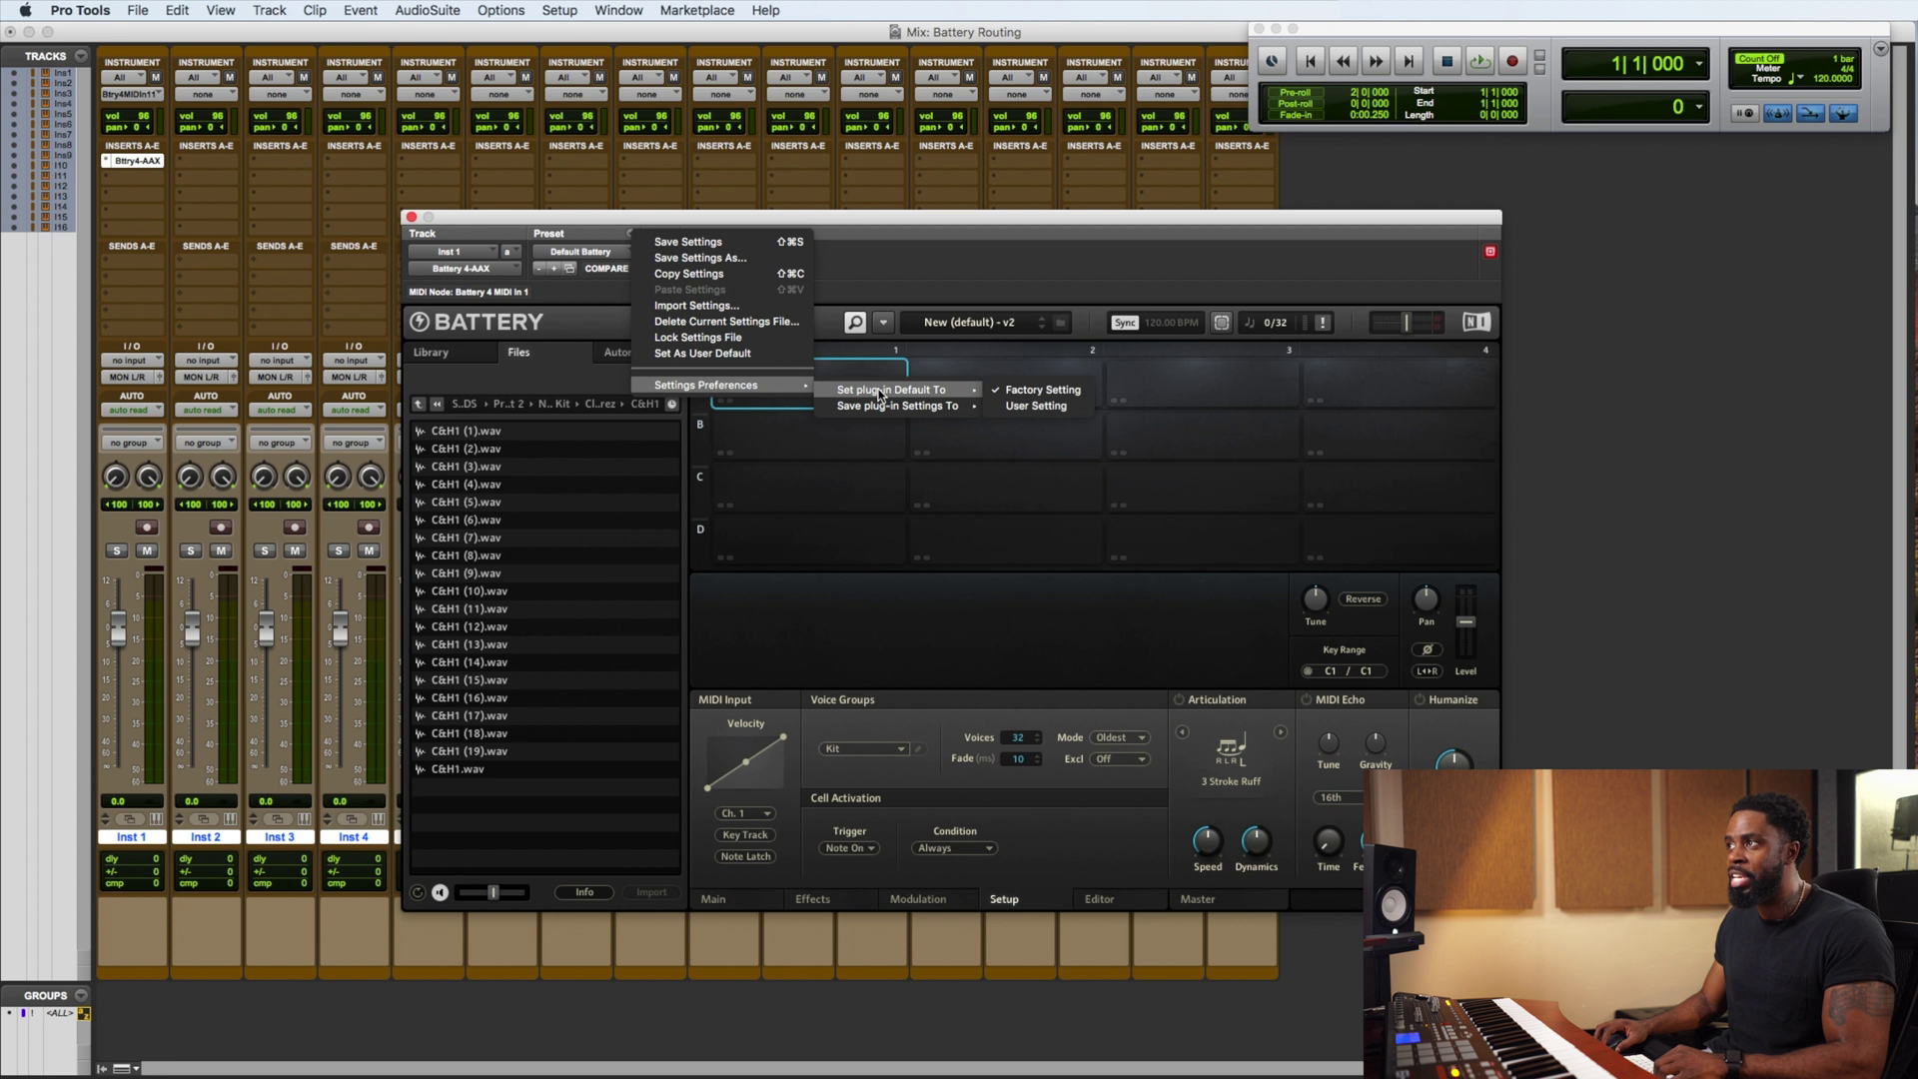
click(1044, 405)
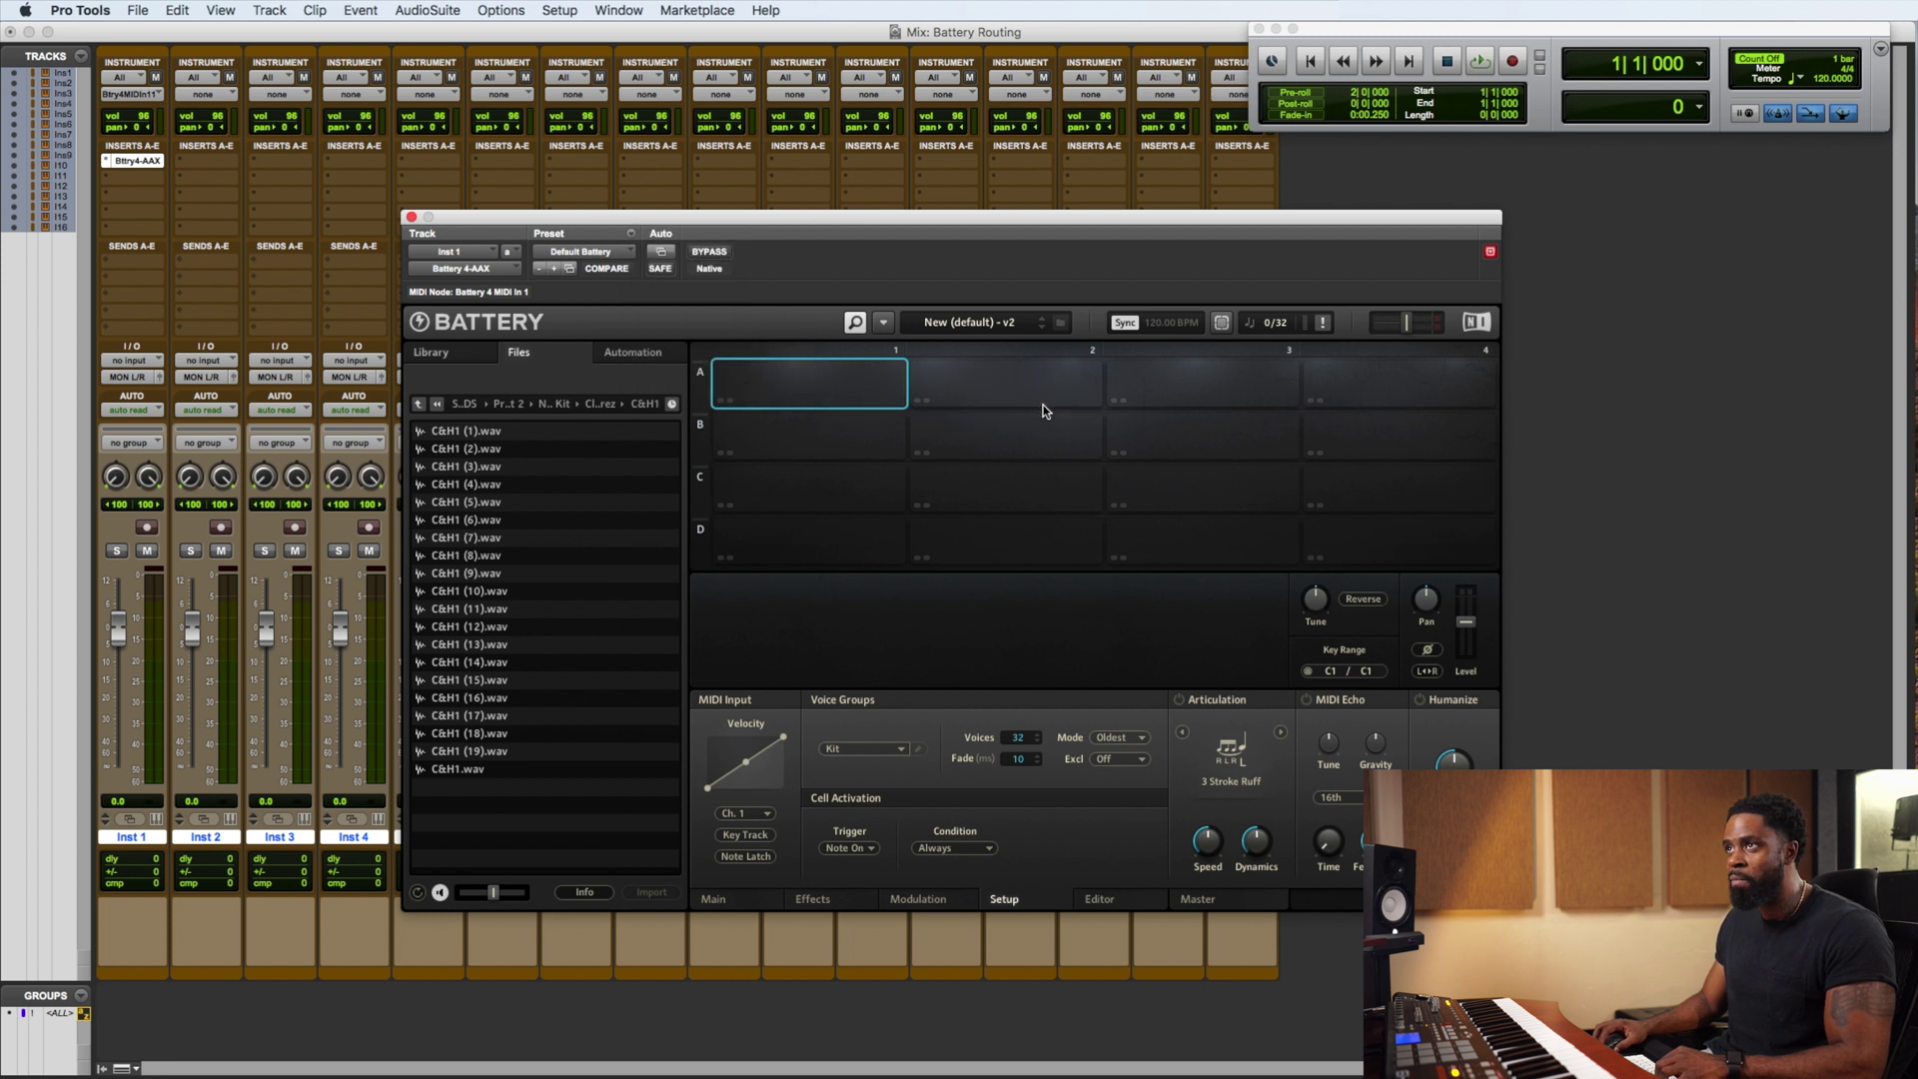
Remove Battery 4 from Inst 1 and insert it again to load the saved default
drag(108, 163, 118, 133)
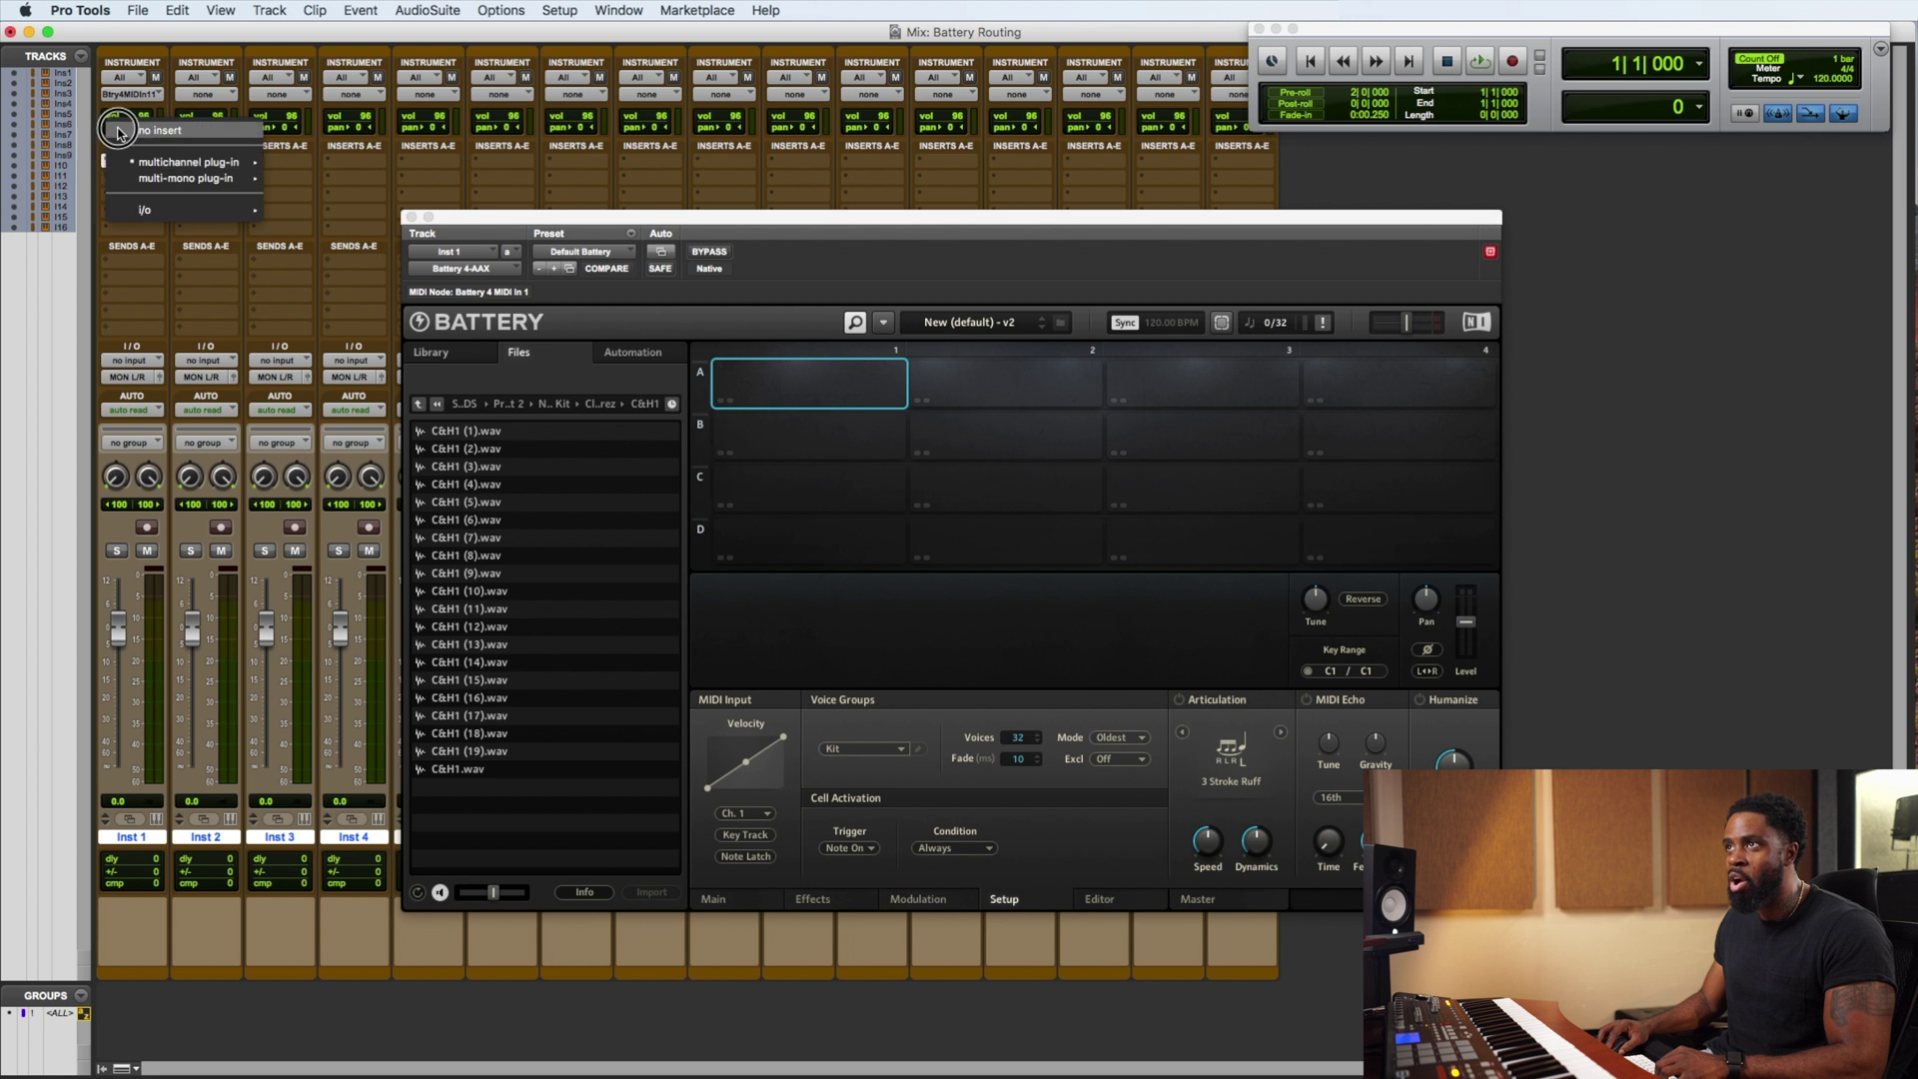
click(118, 133)
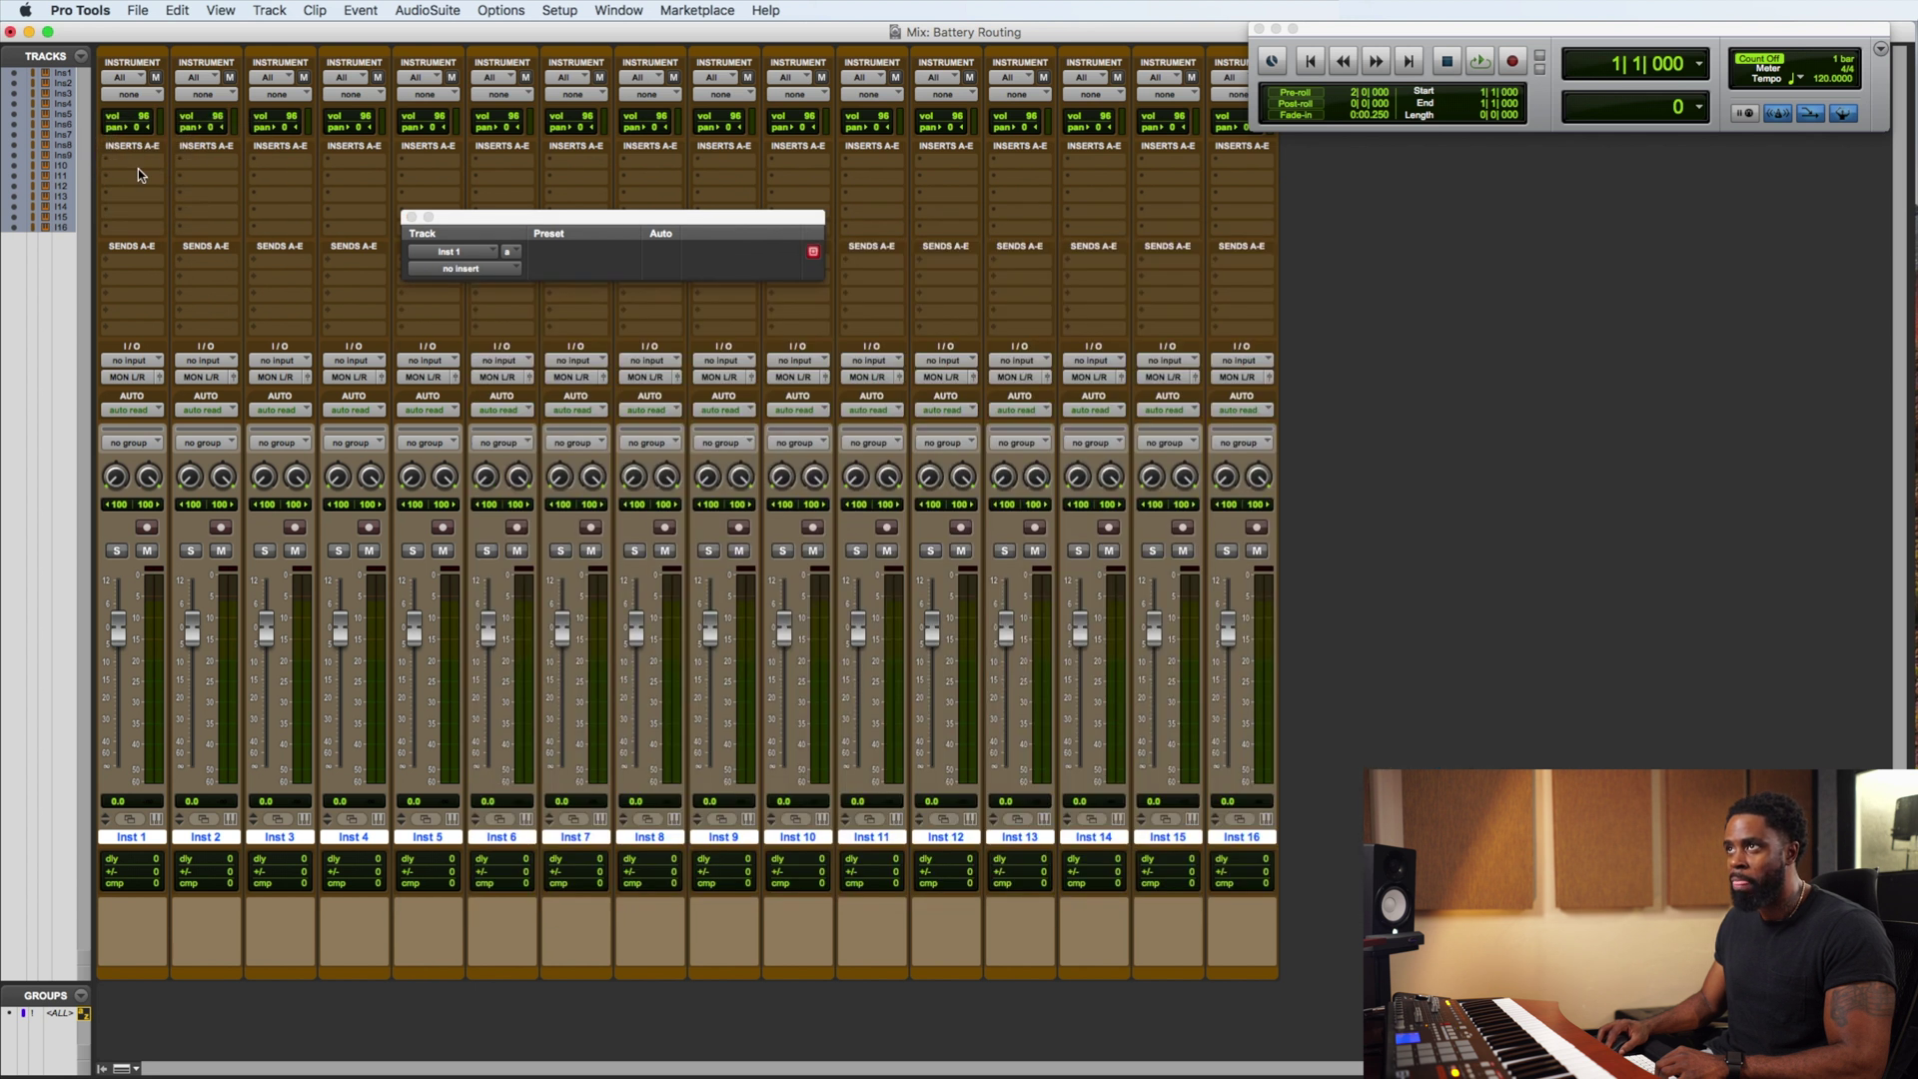
click(140, 156)
mouse_move(198, 200)
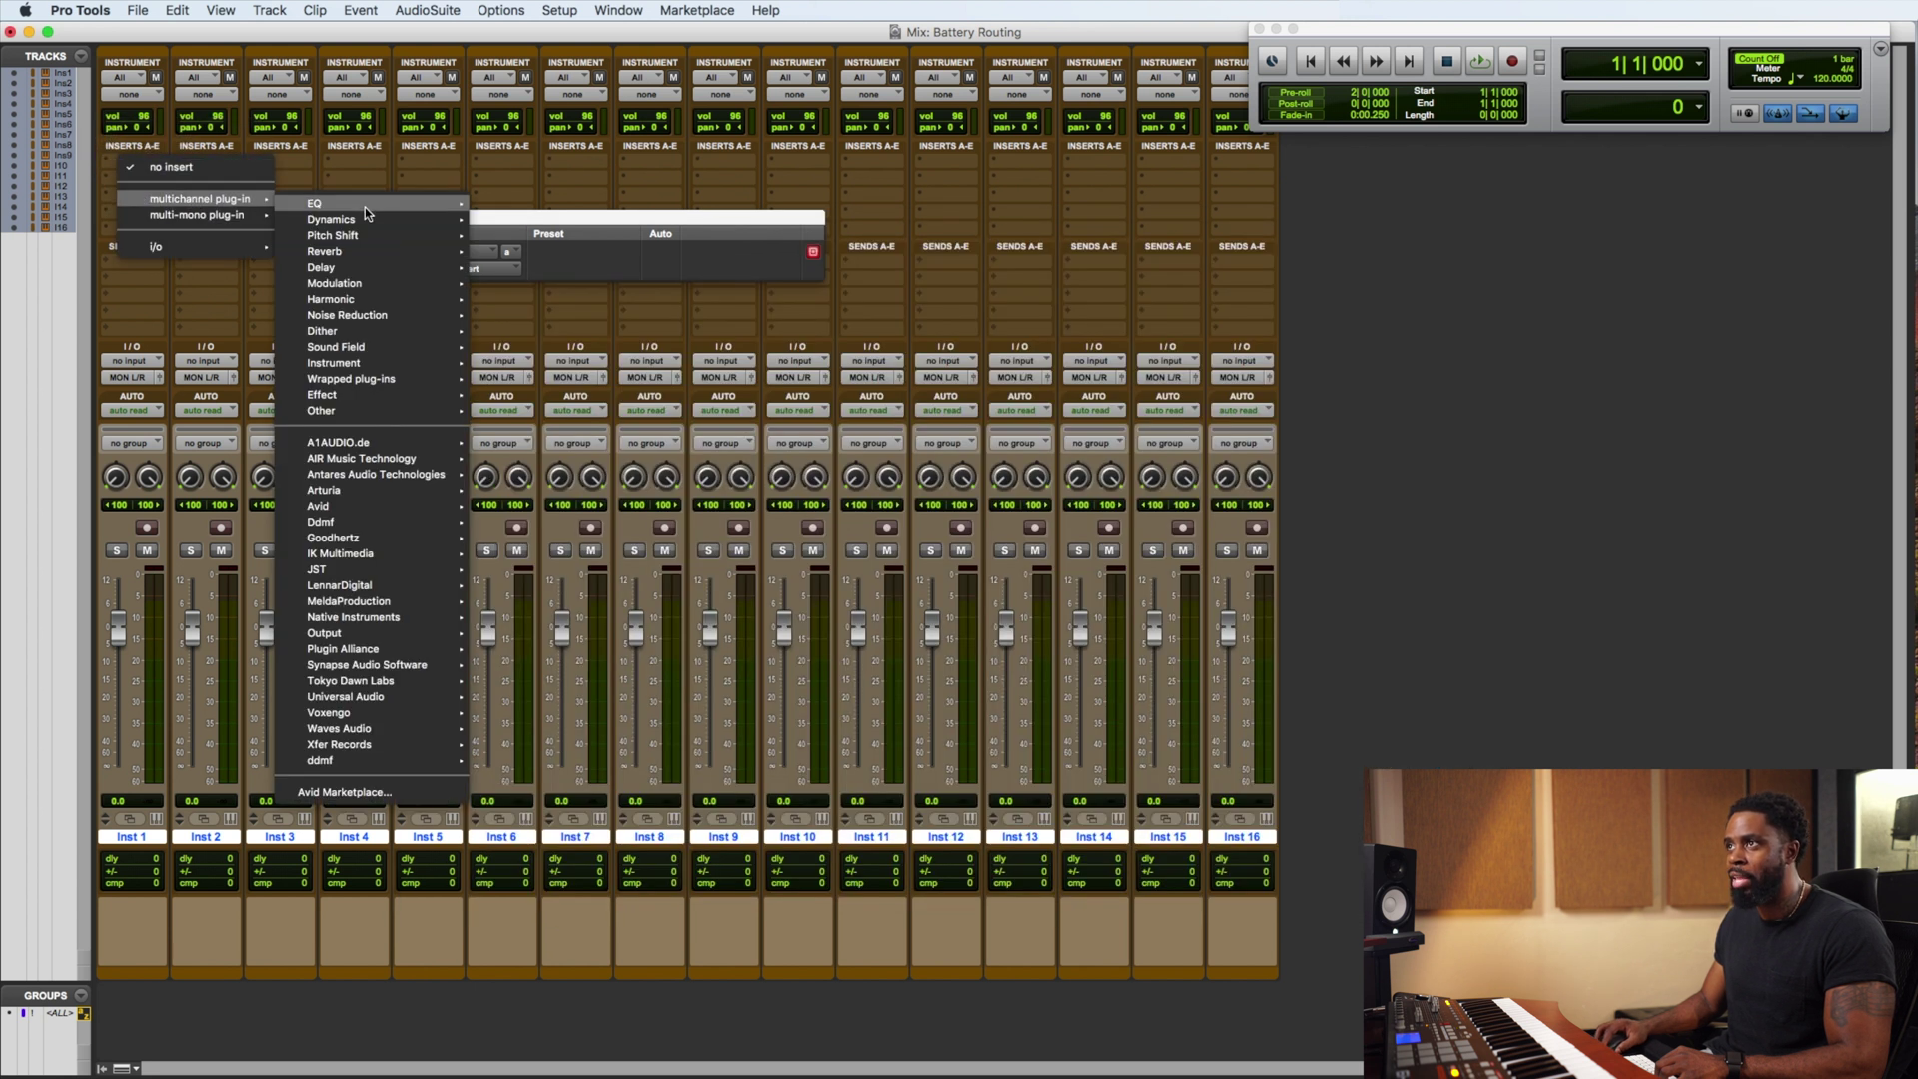
mouse_move(420, 368)
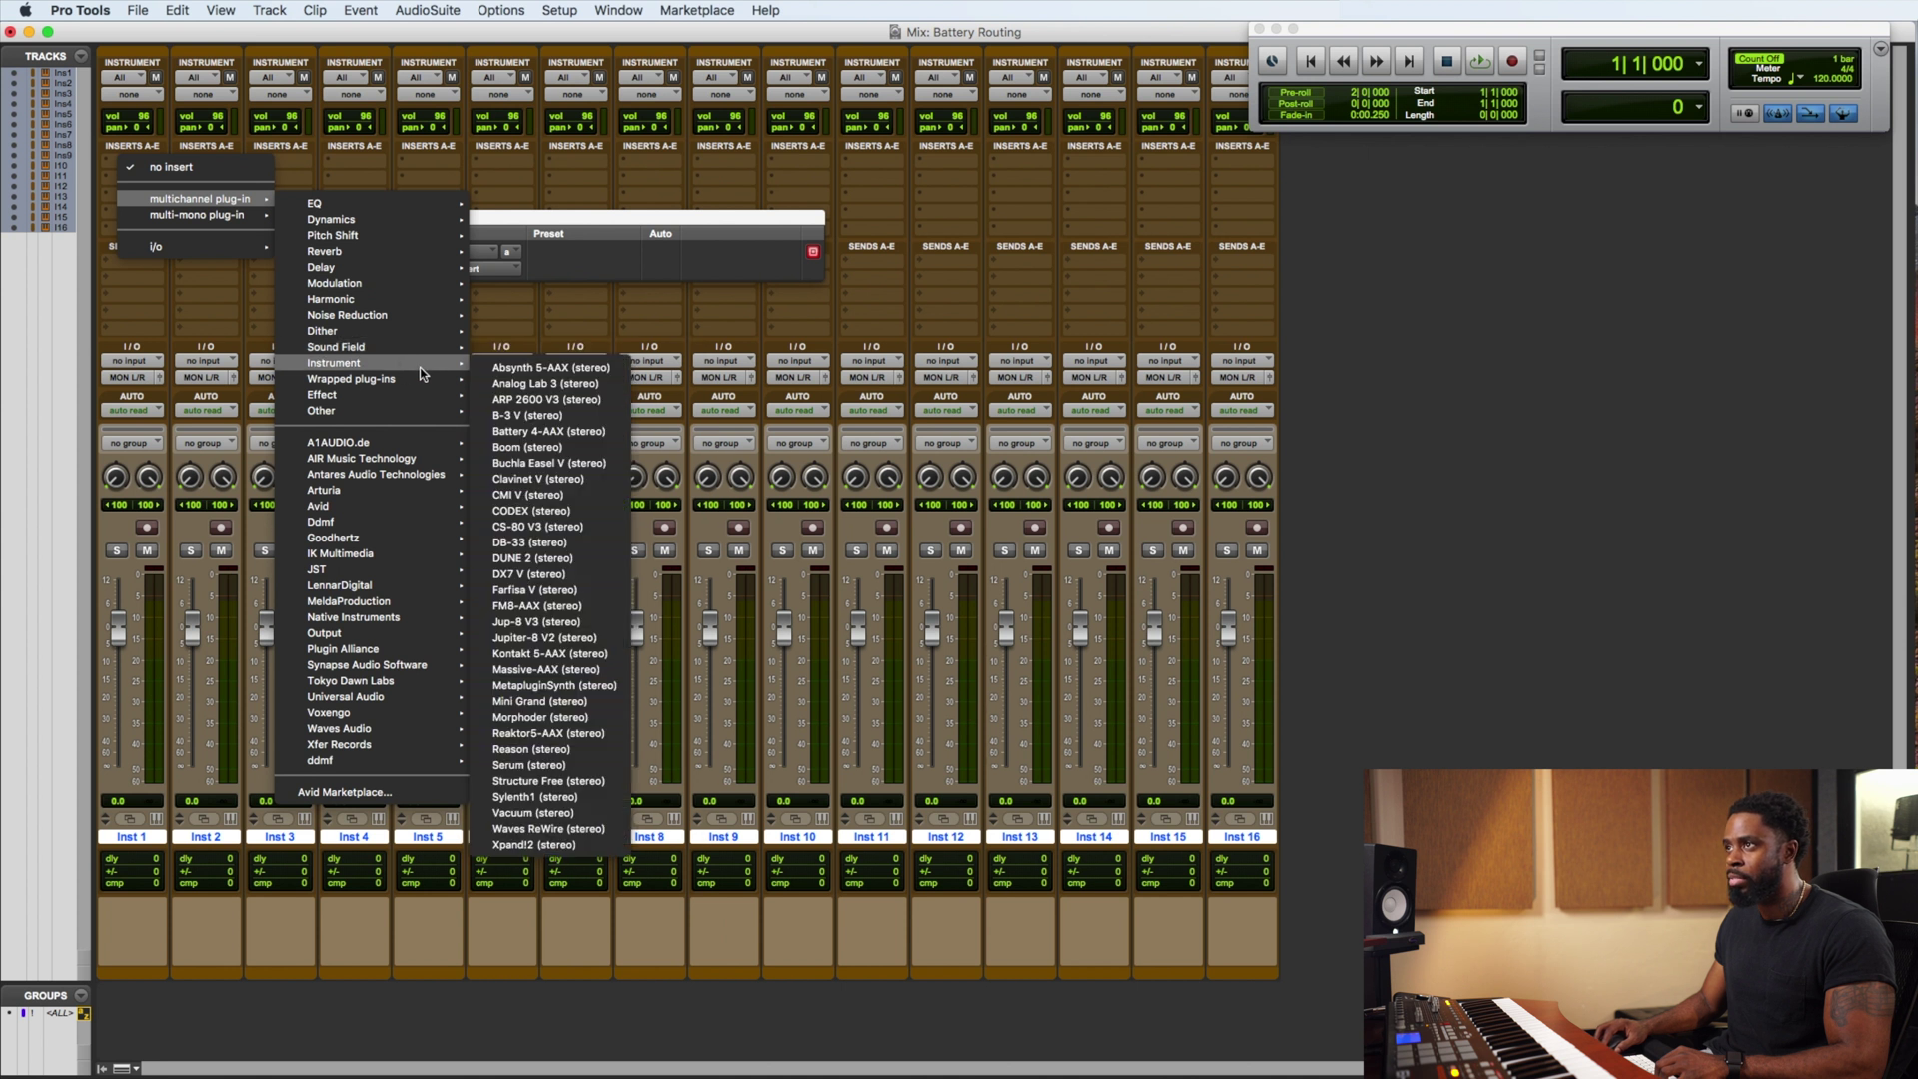
click(549, 433)
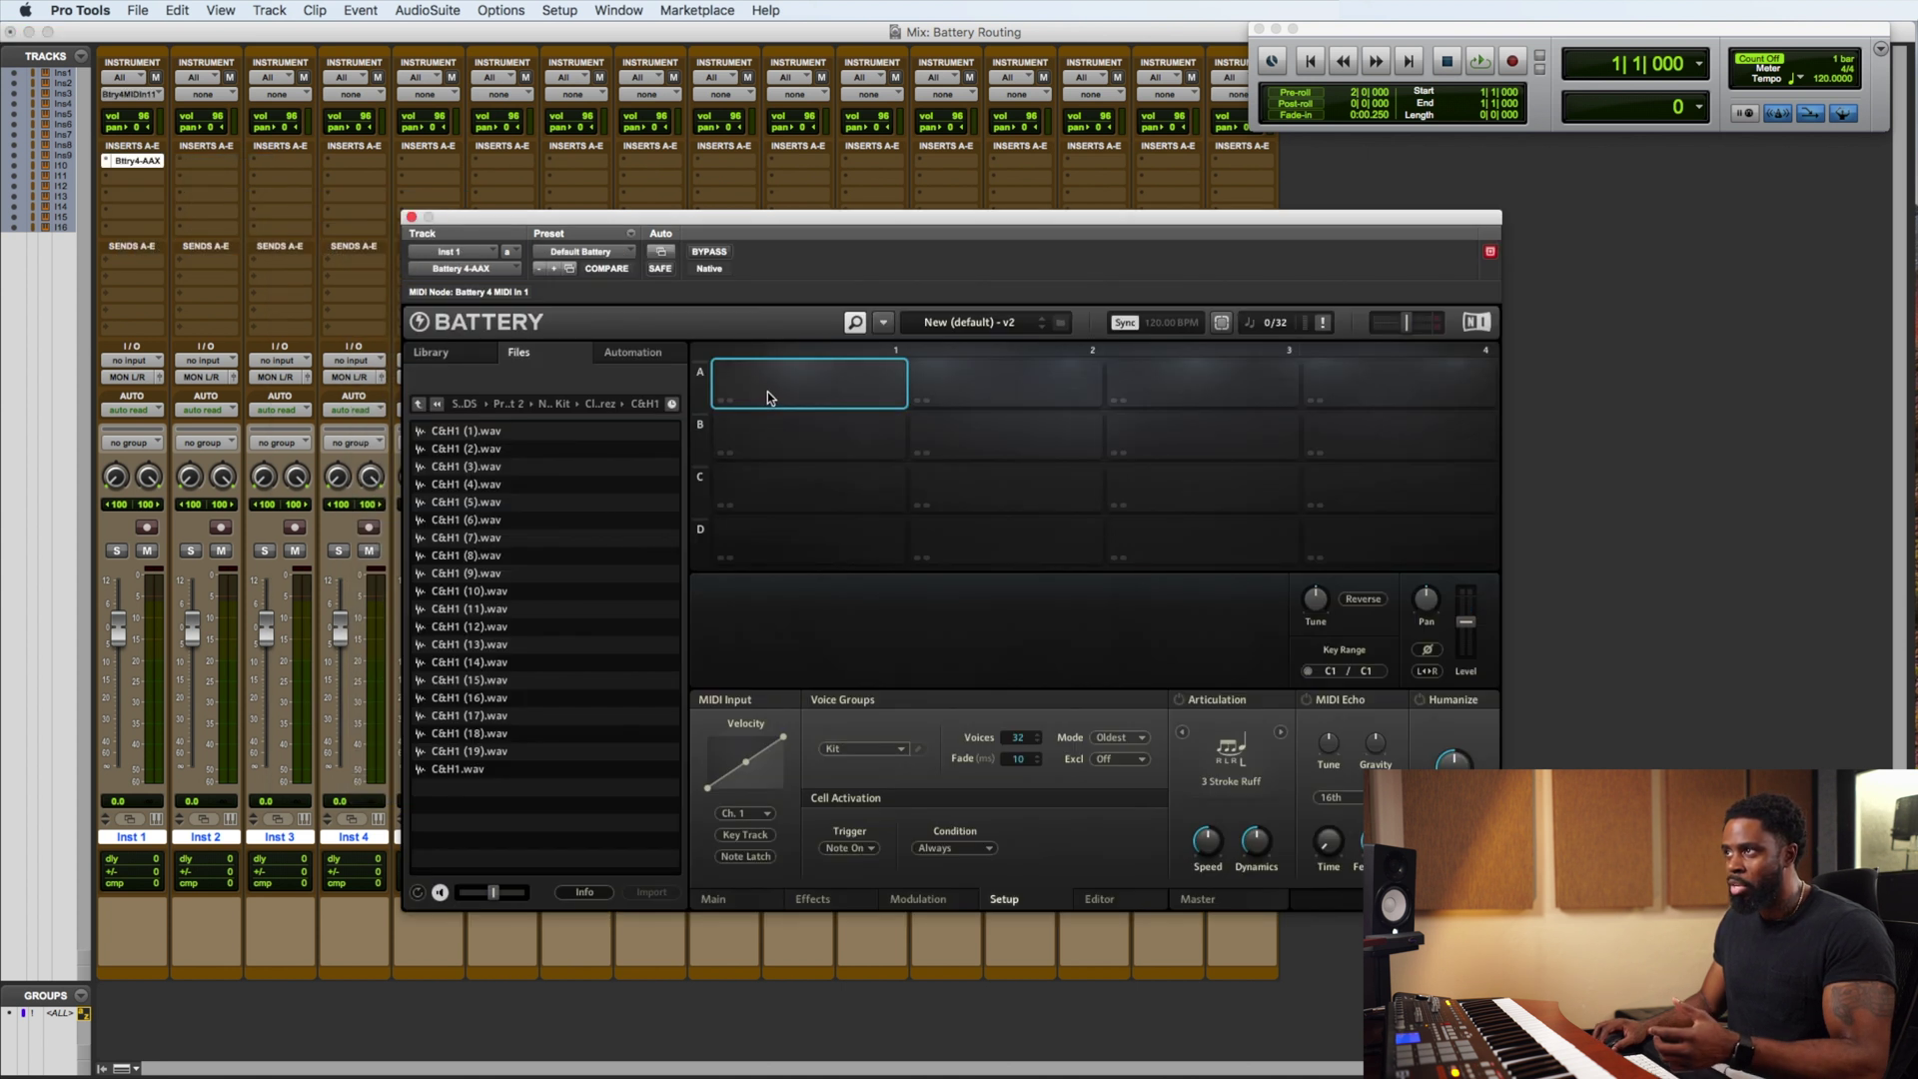
Verify cells A1 and A2 kept their output routing, select A3, and close the Battery window
click(775, 391)
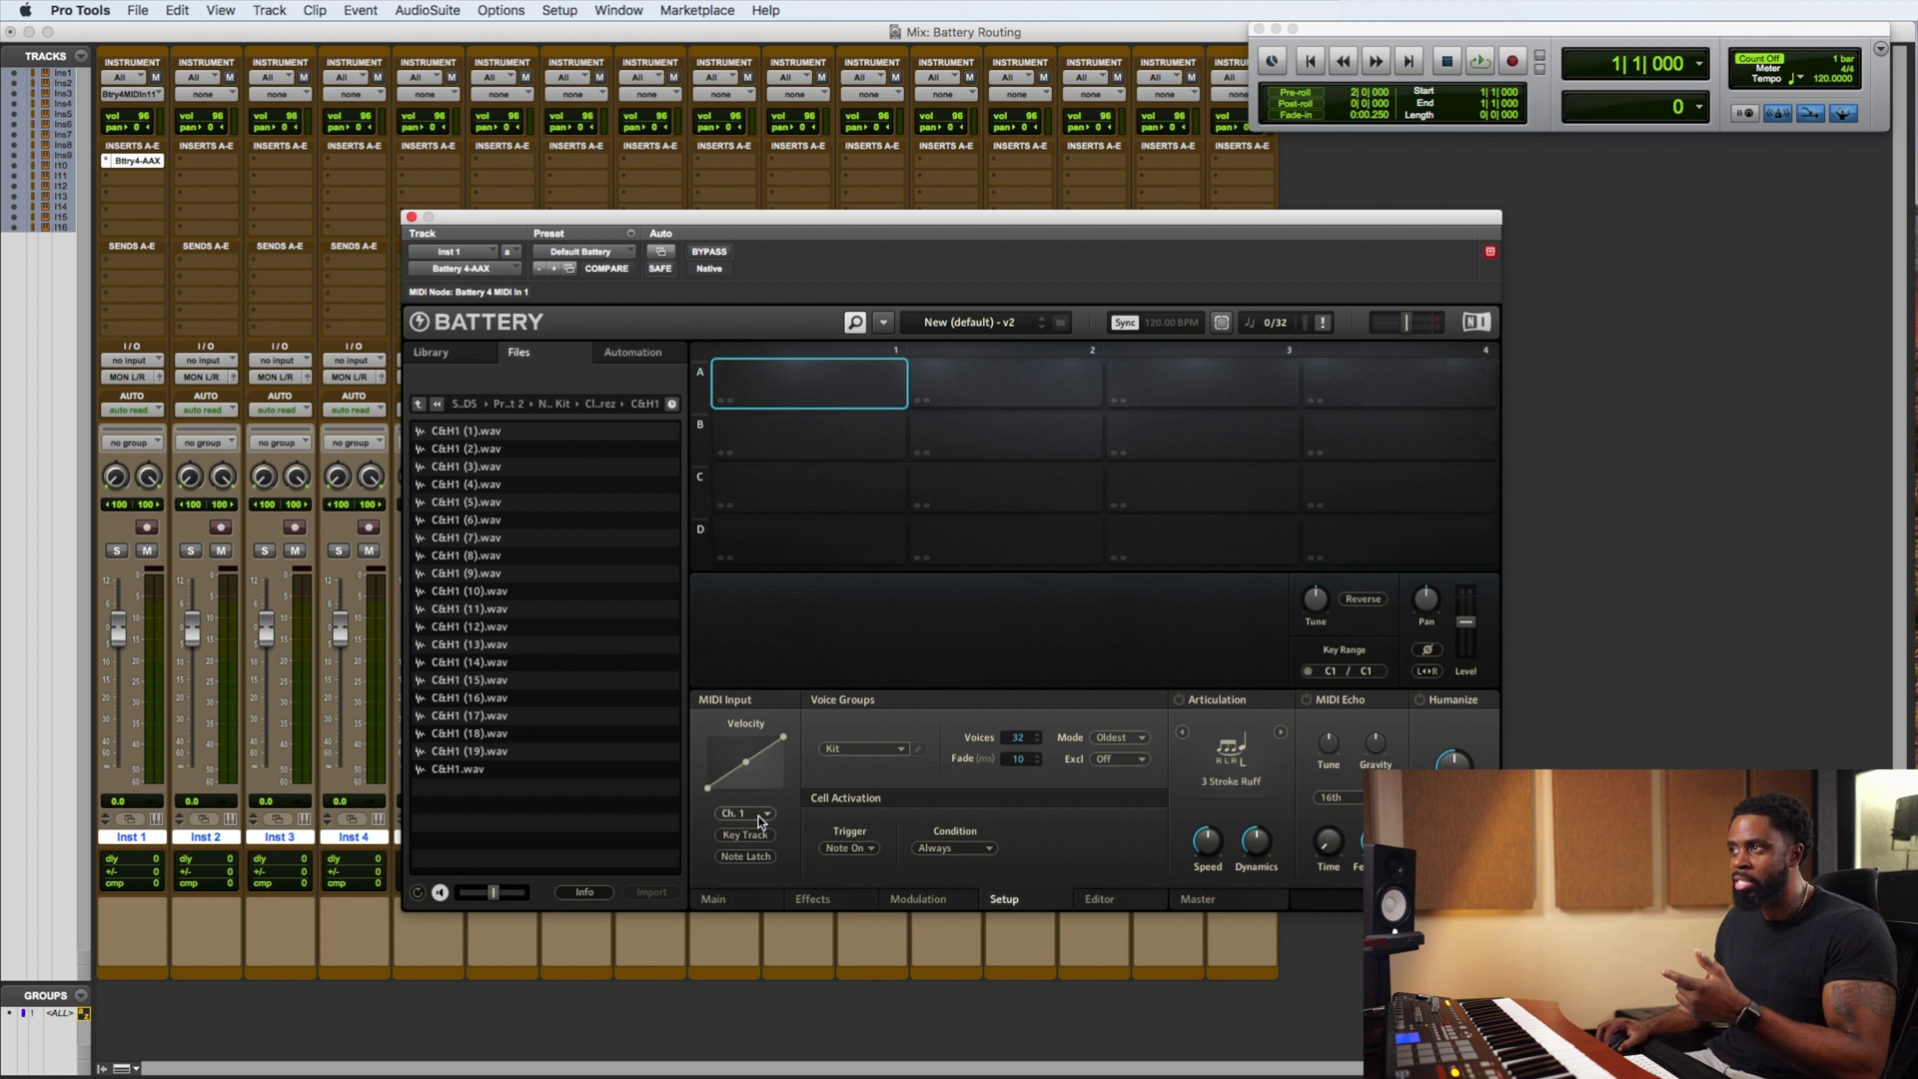
right_click(832, 380)
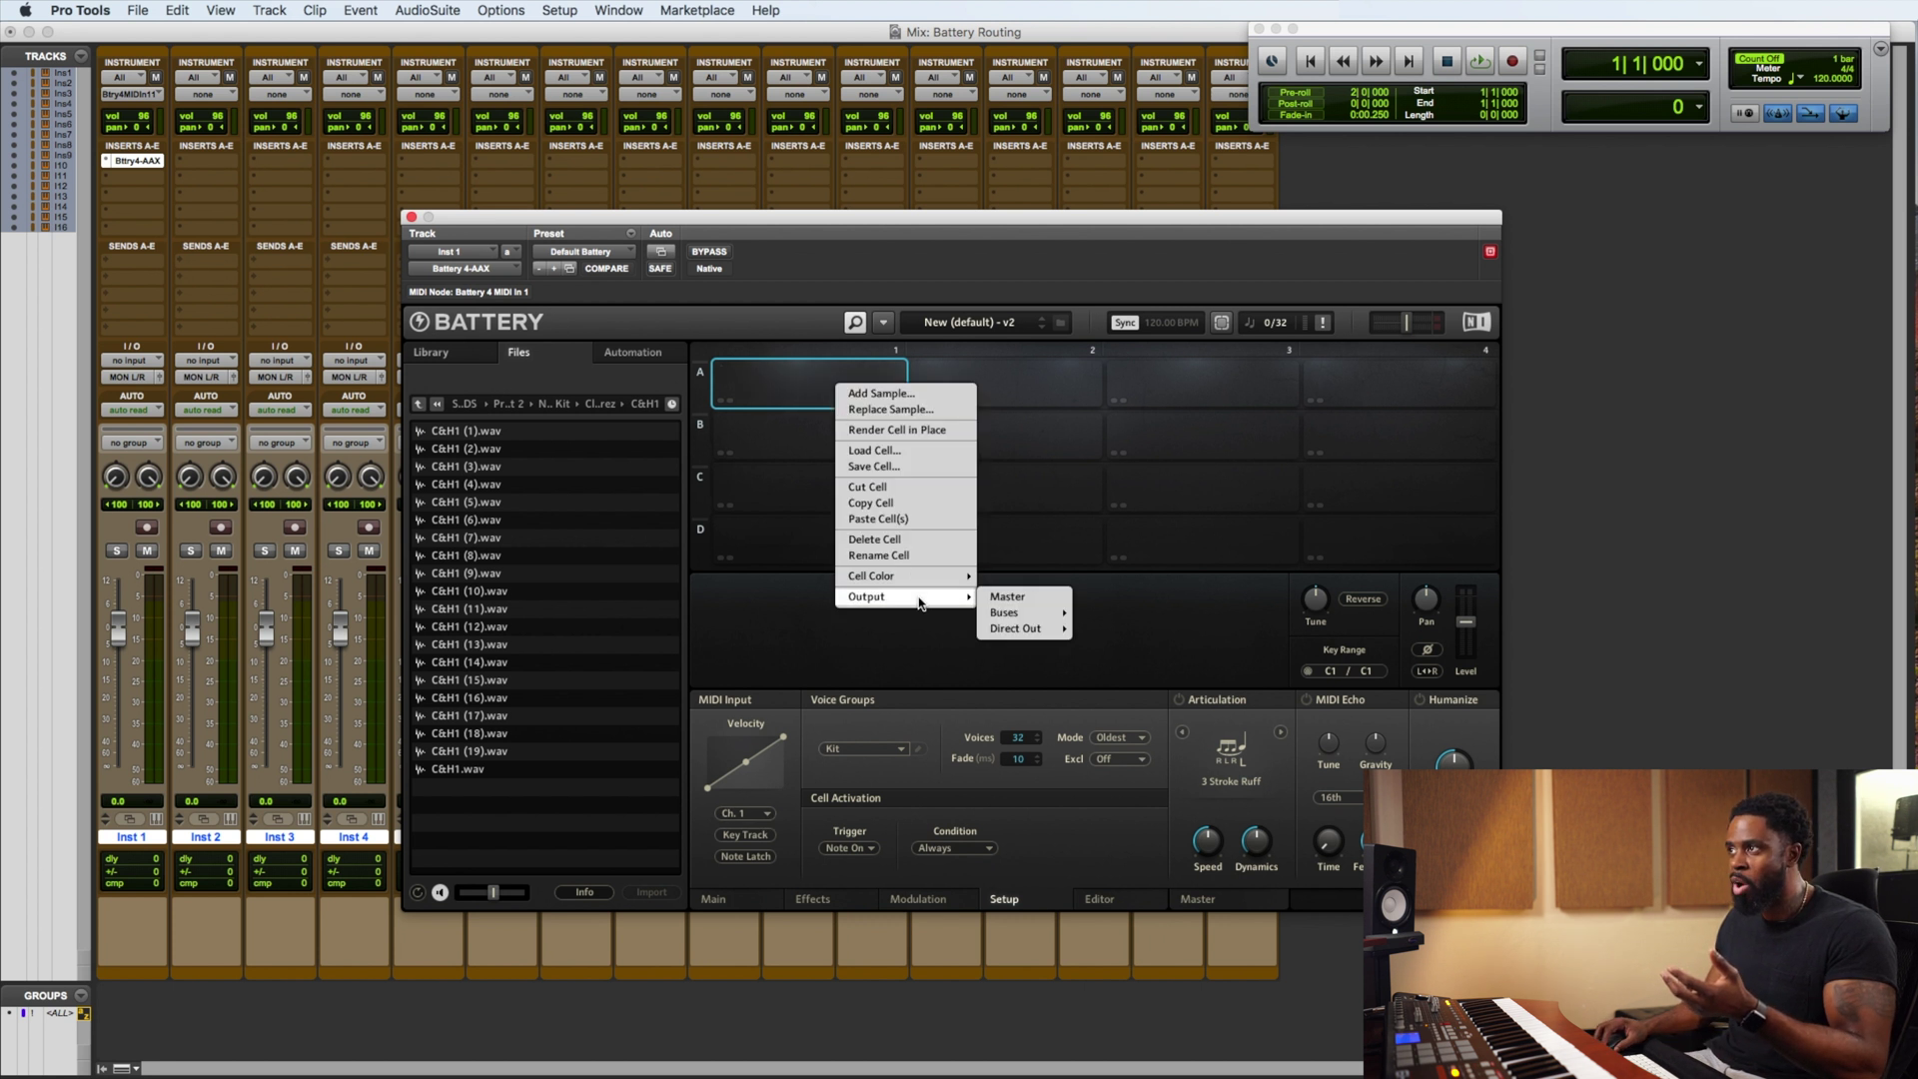
mouse_move(925, 598)
mouse_move(1021, 632)
click(1049, 392)
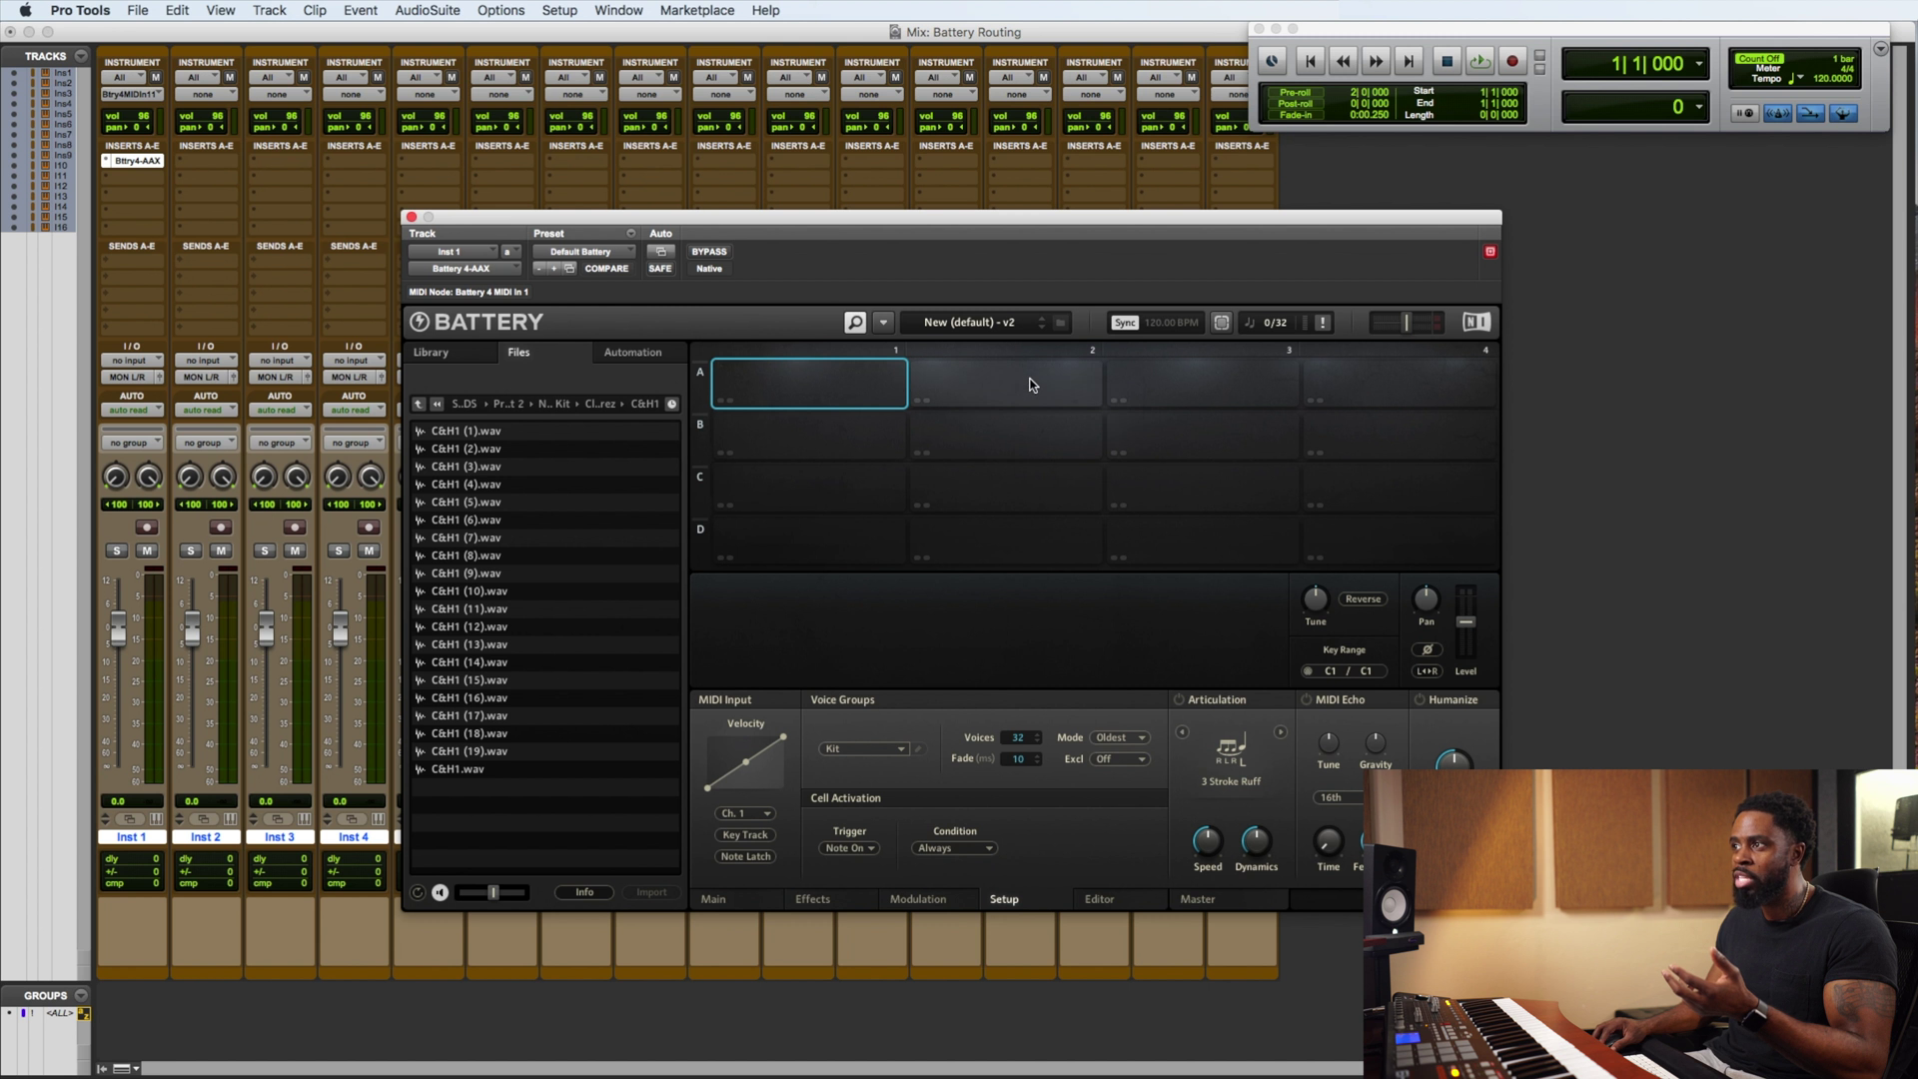
click(1031, 386)
right_click(1031, 386)
mouse_move(1093, 598)
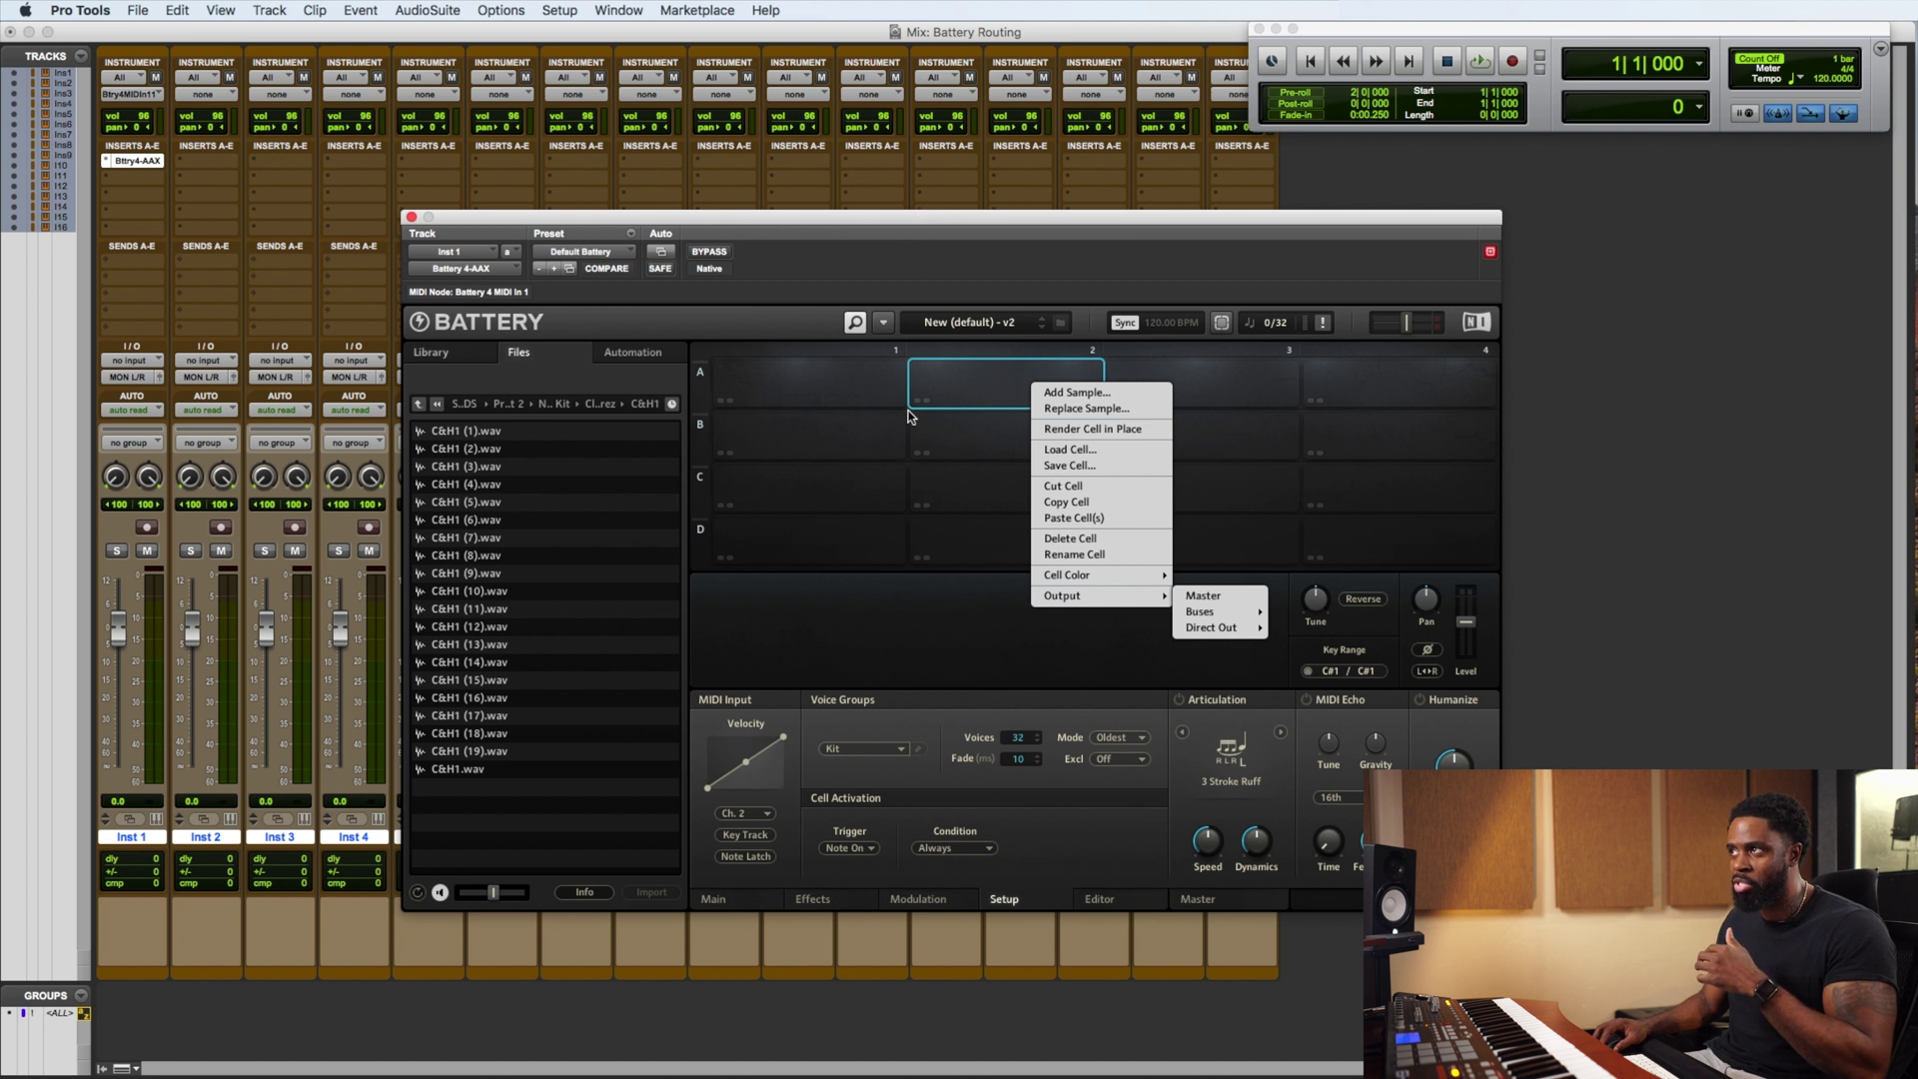
click(1196, 380)
click(1392, 386)
click(1154, 374)
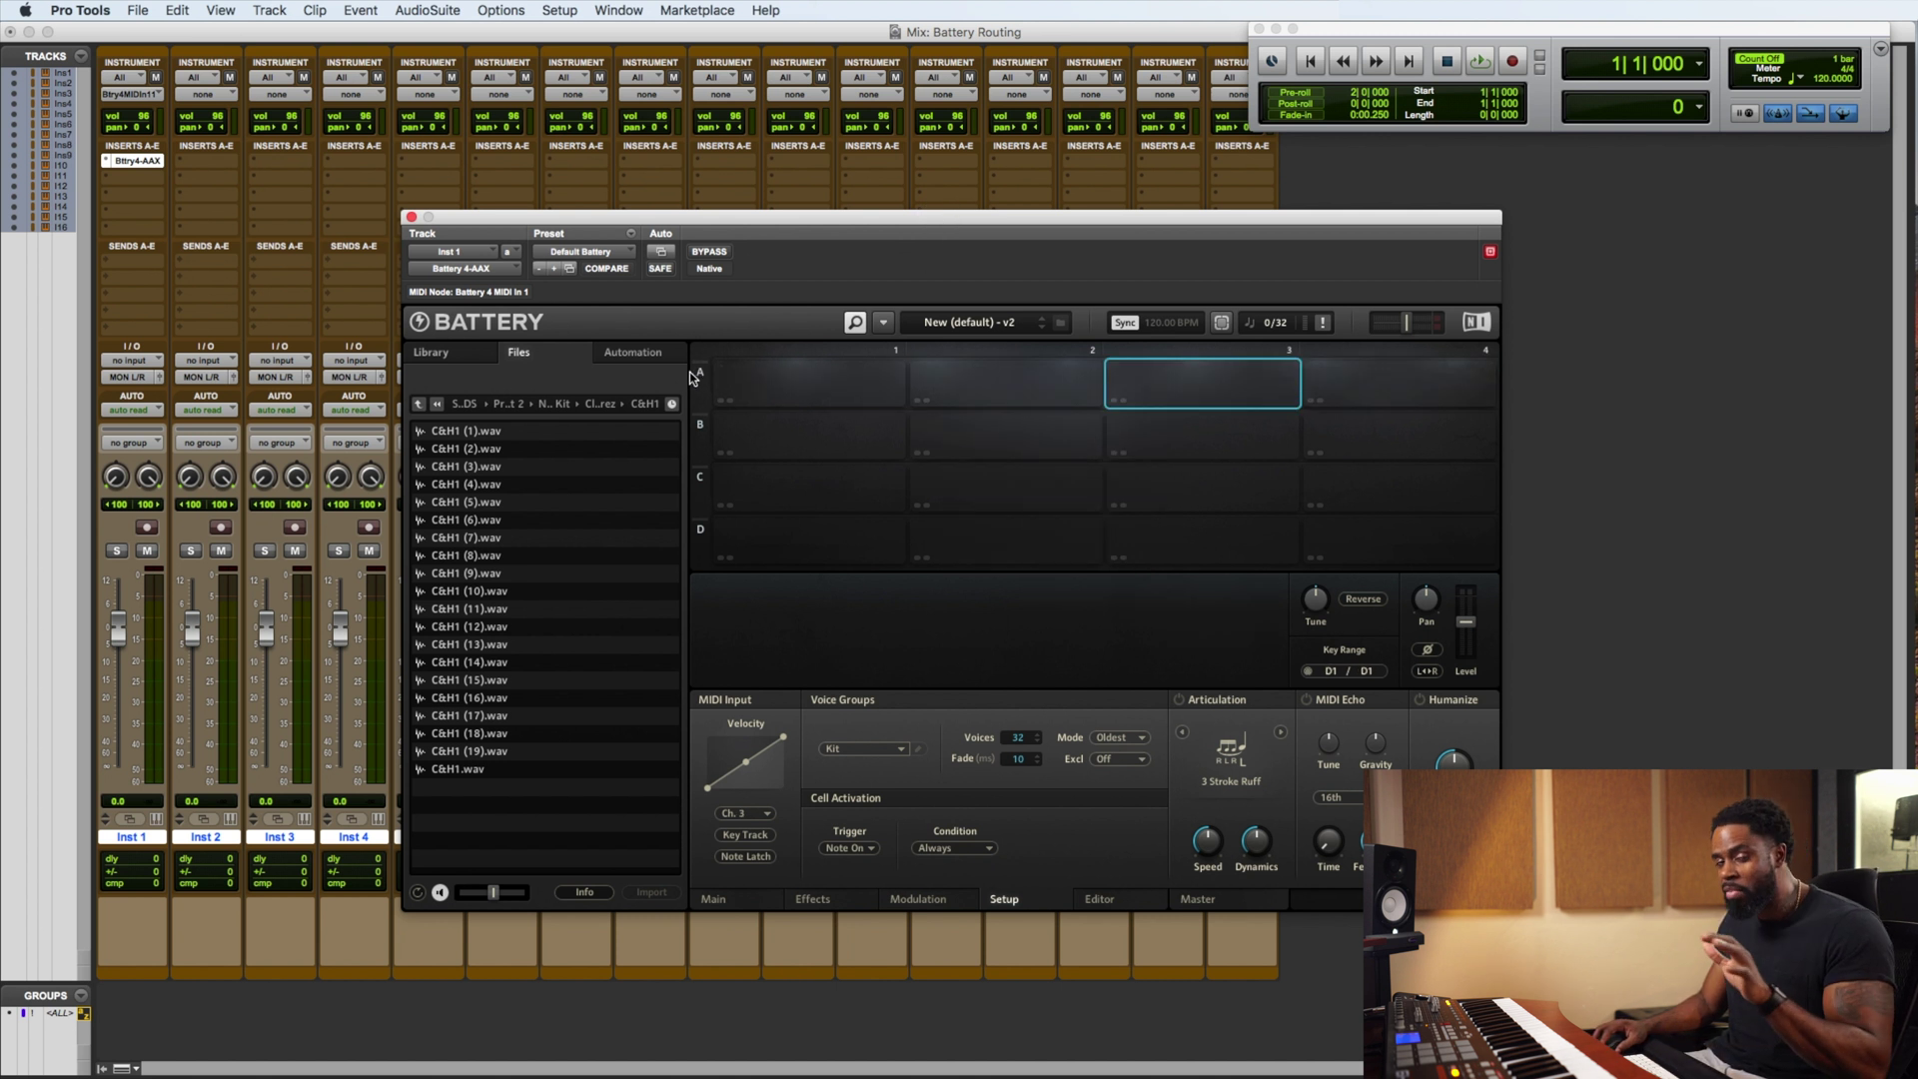
click(411, 217)
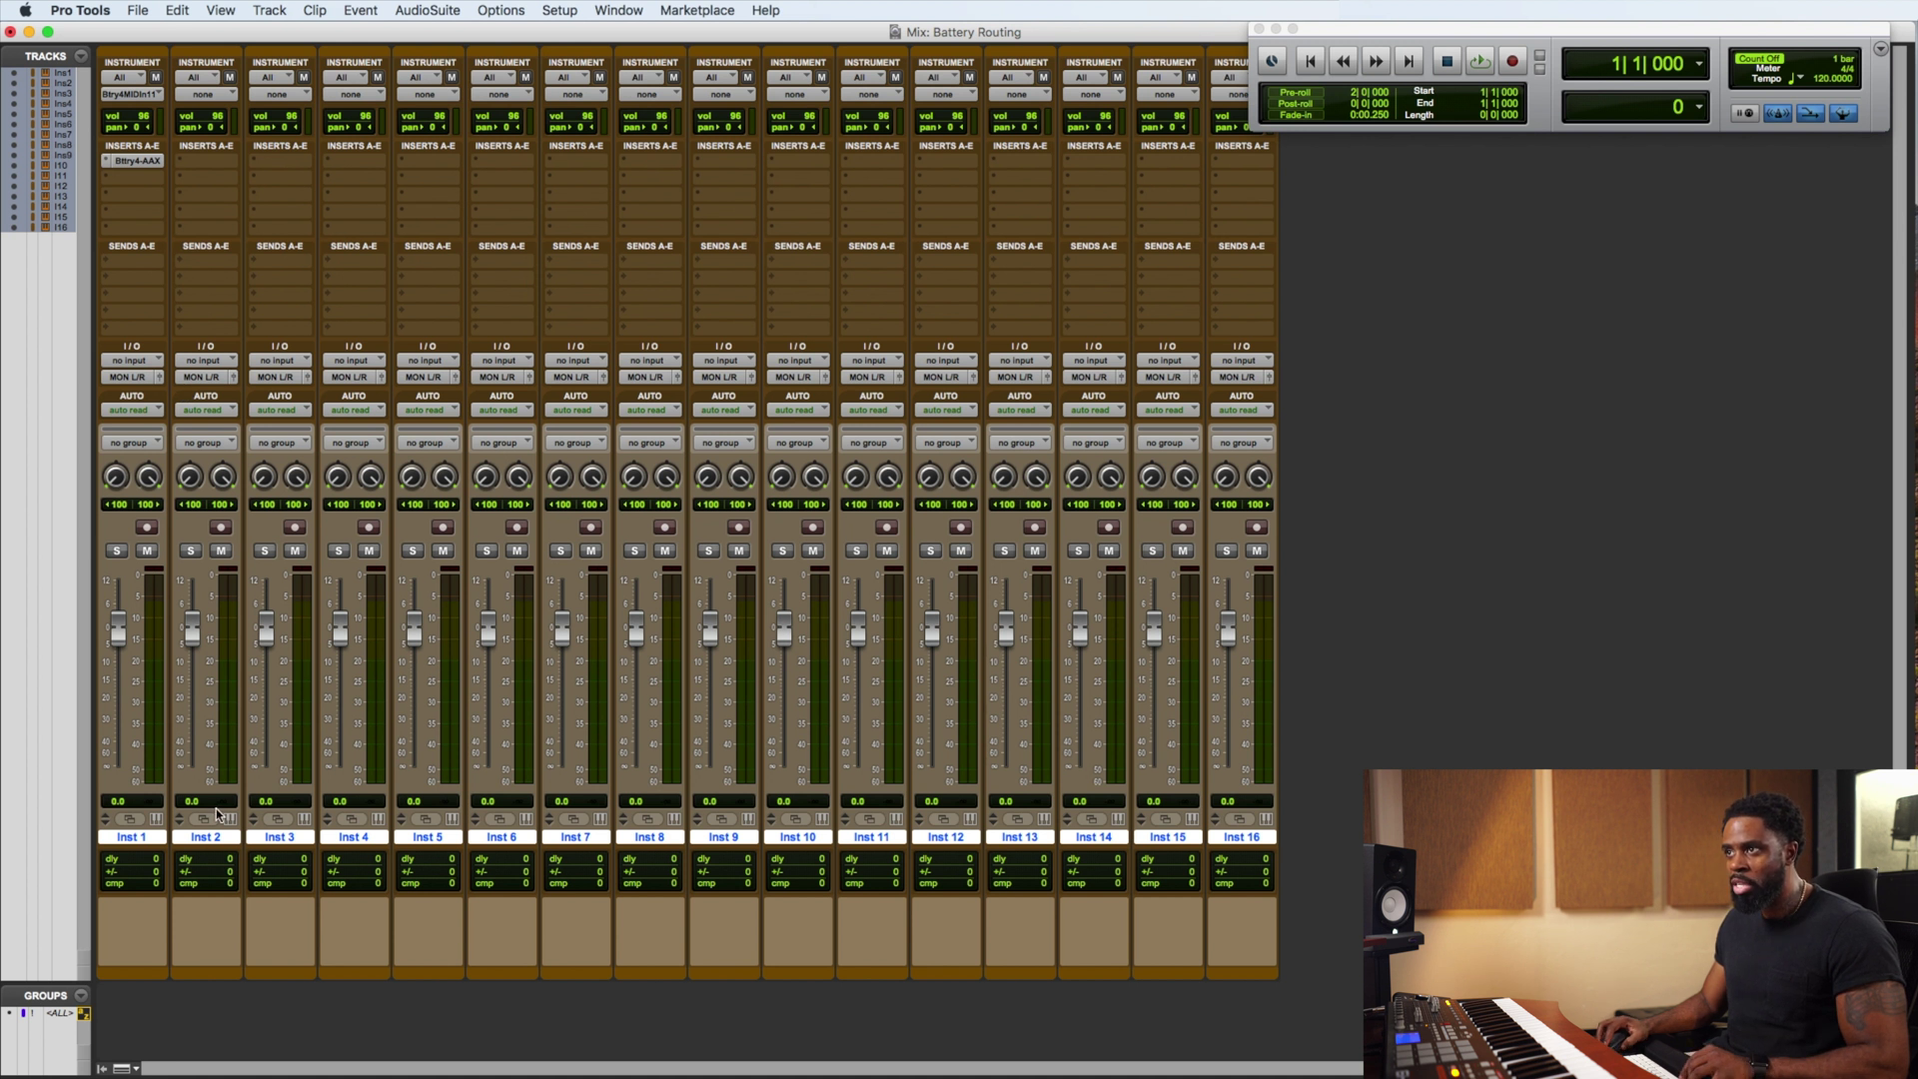
Select tracks Inst 2 through Inst 16 by their track names
click(205, 844)
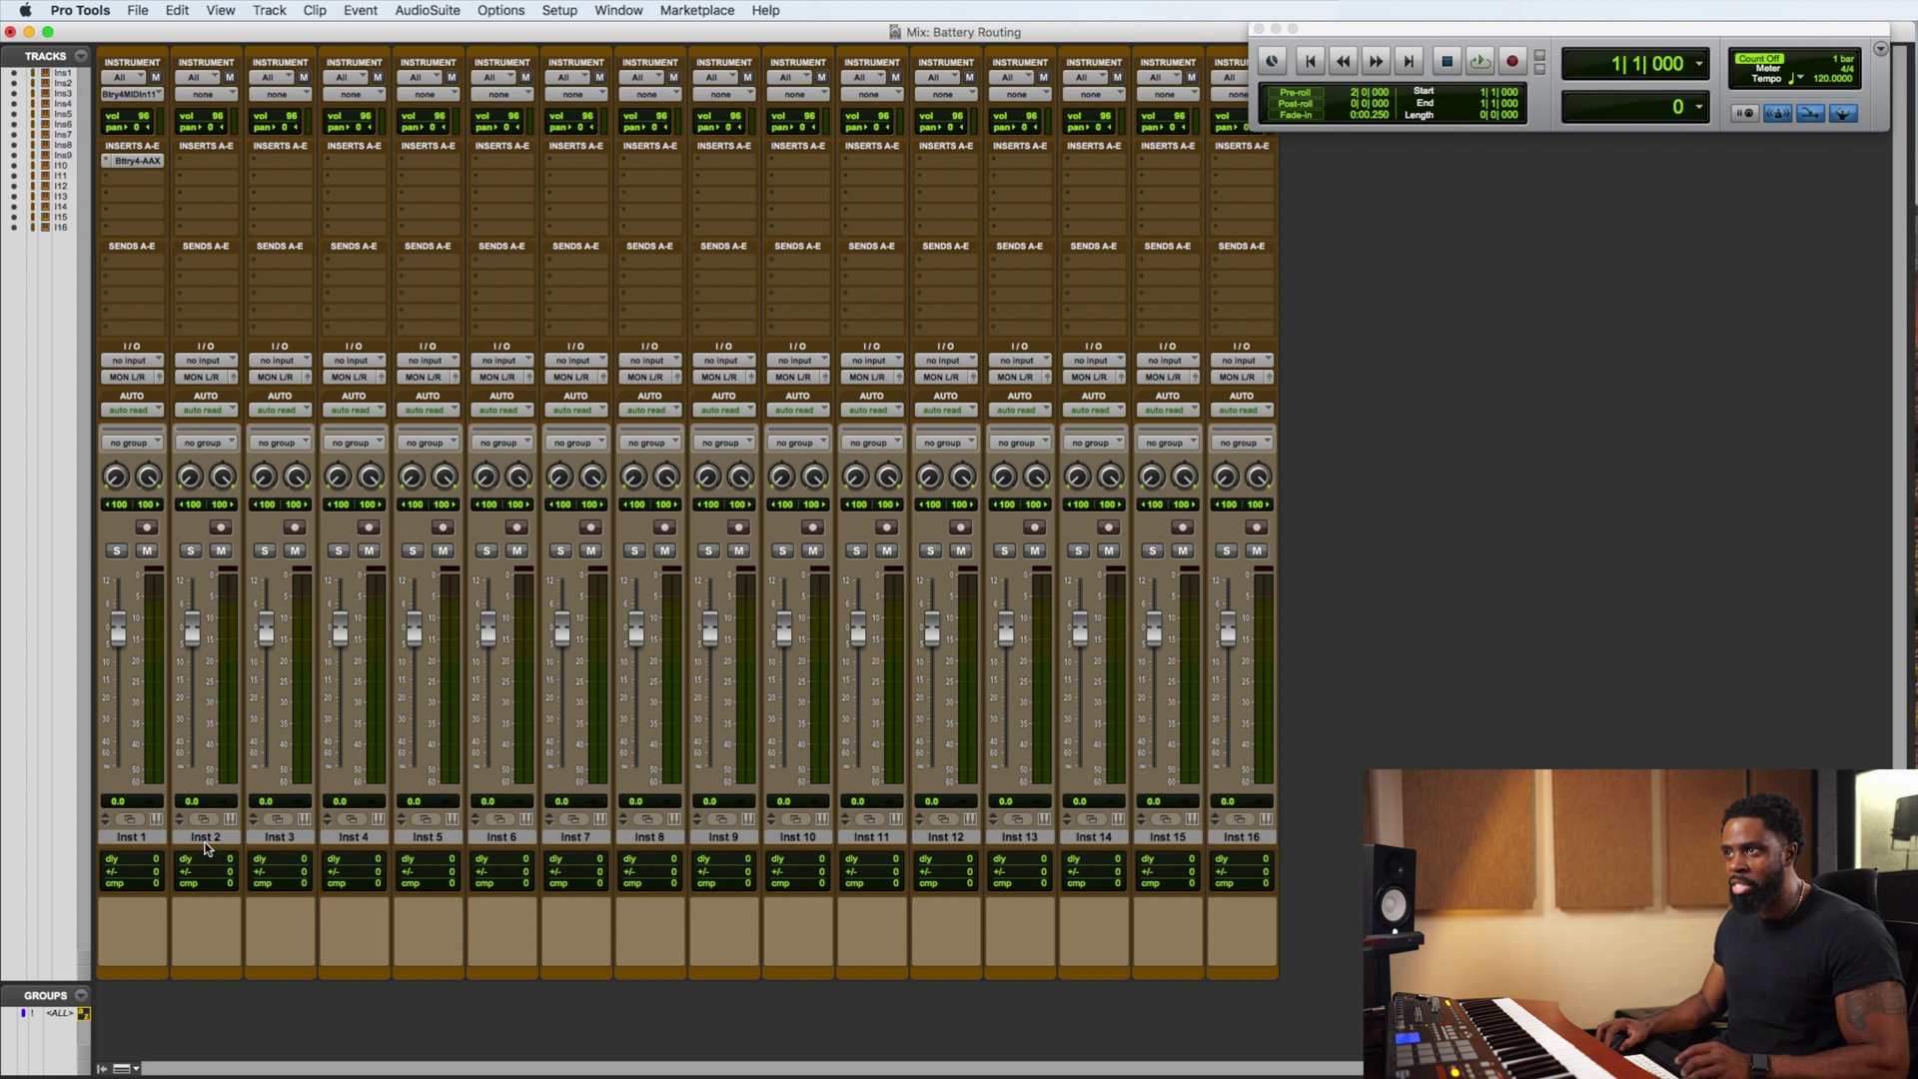
shift+click(1244, 837)
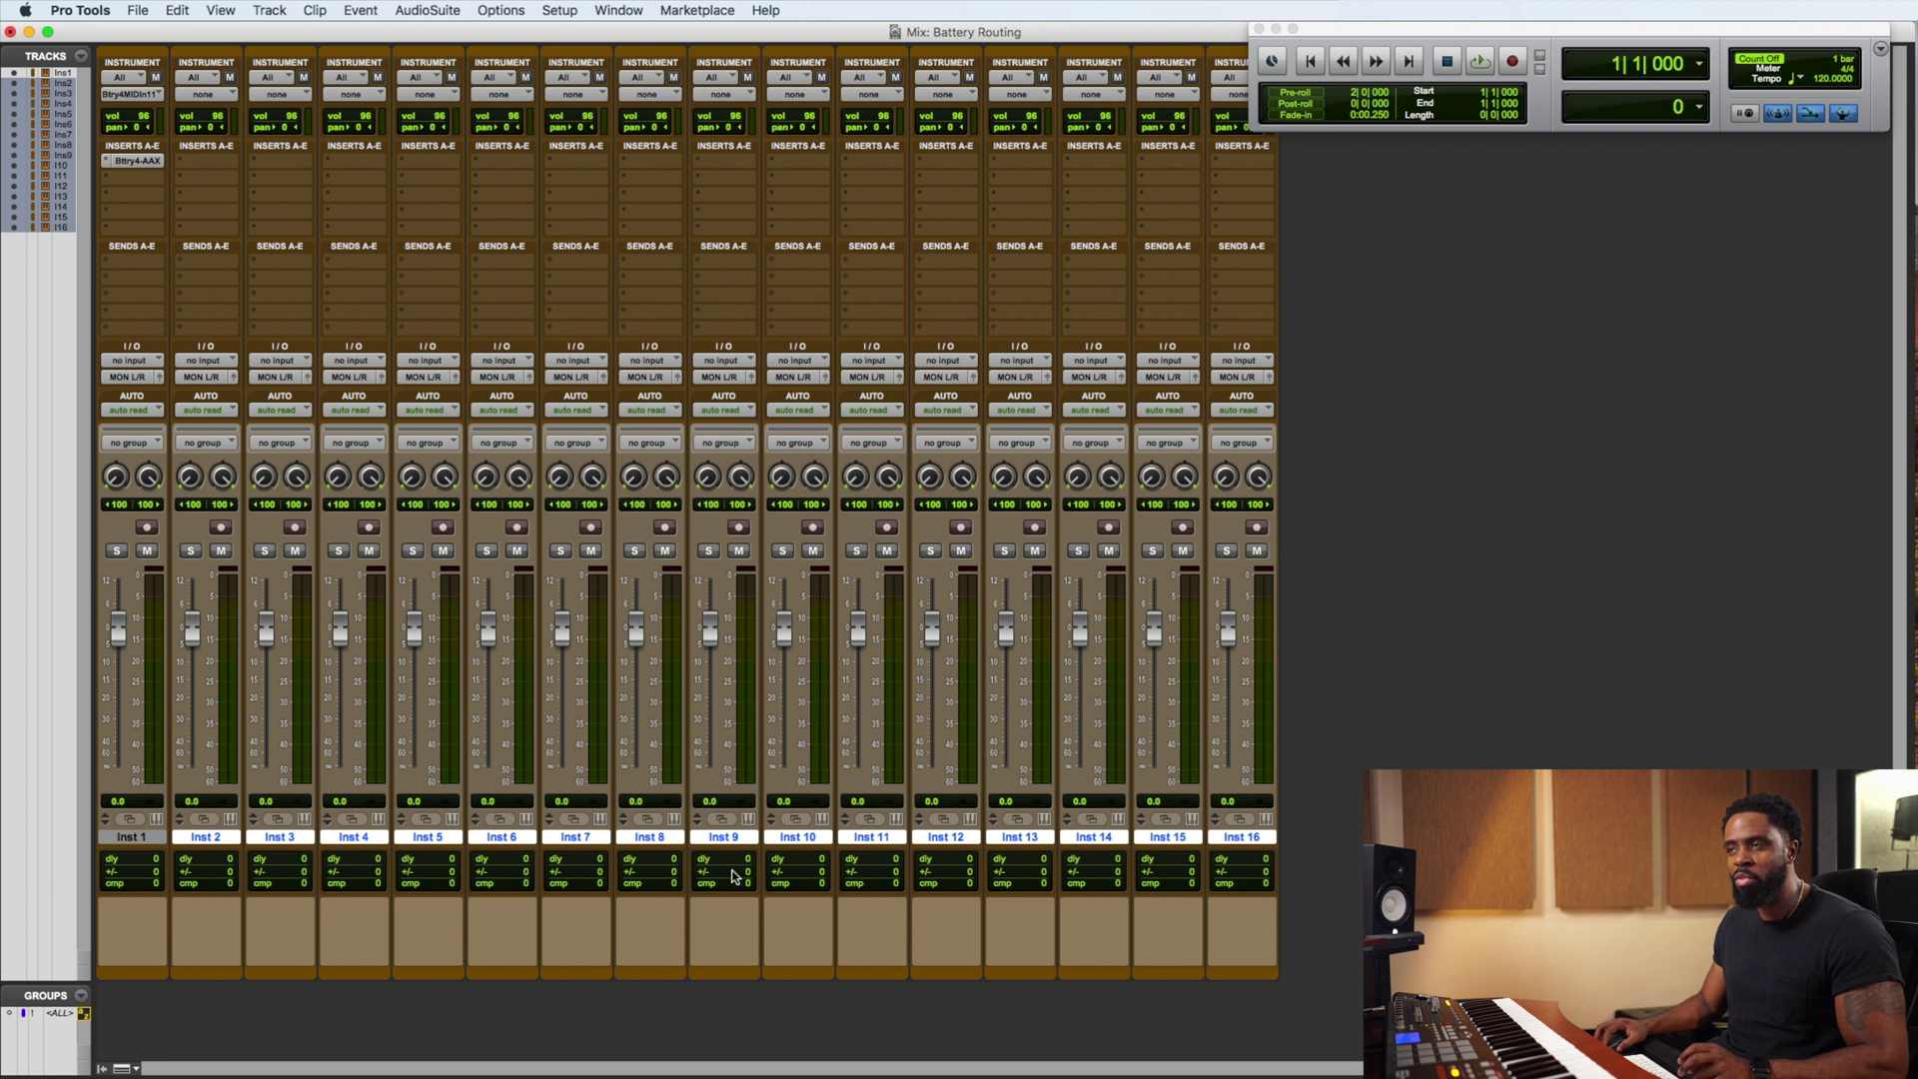
click(205, 839)
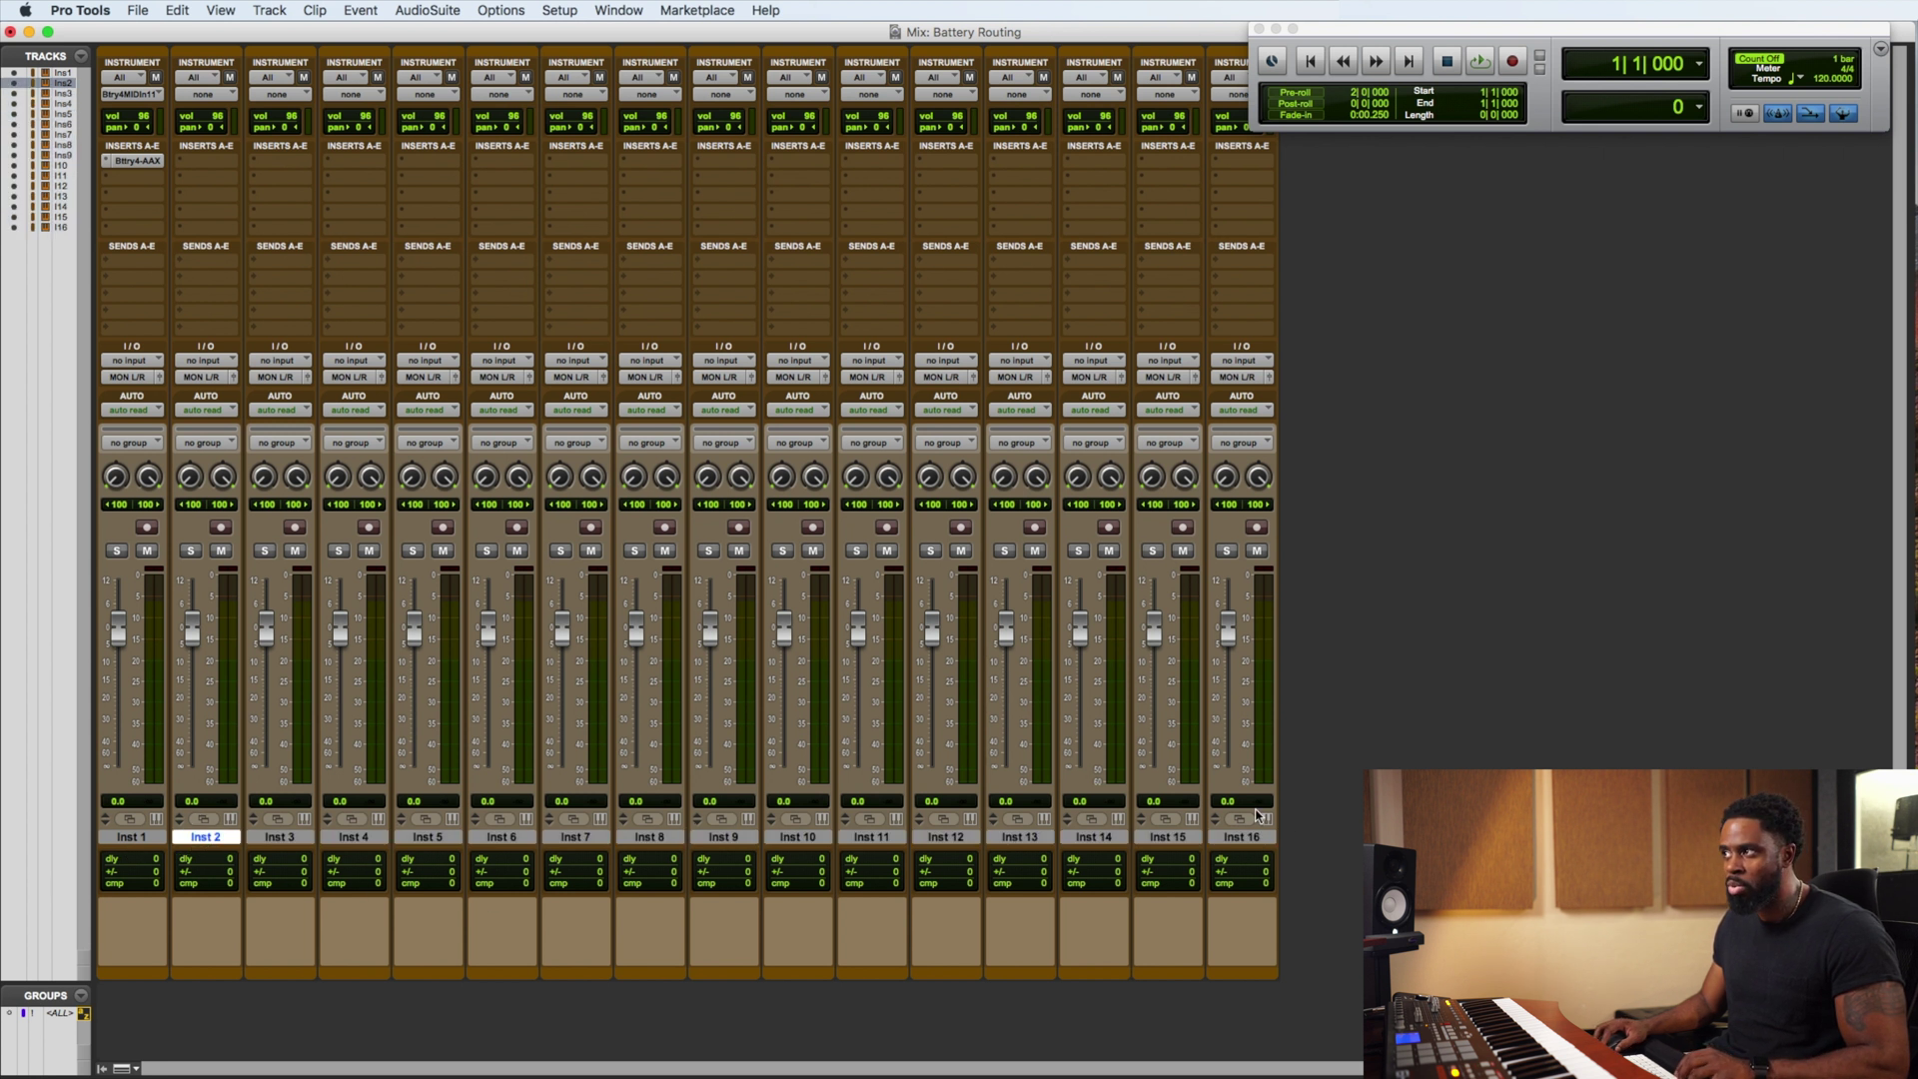
shift+click(1257, 842)
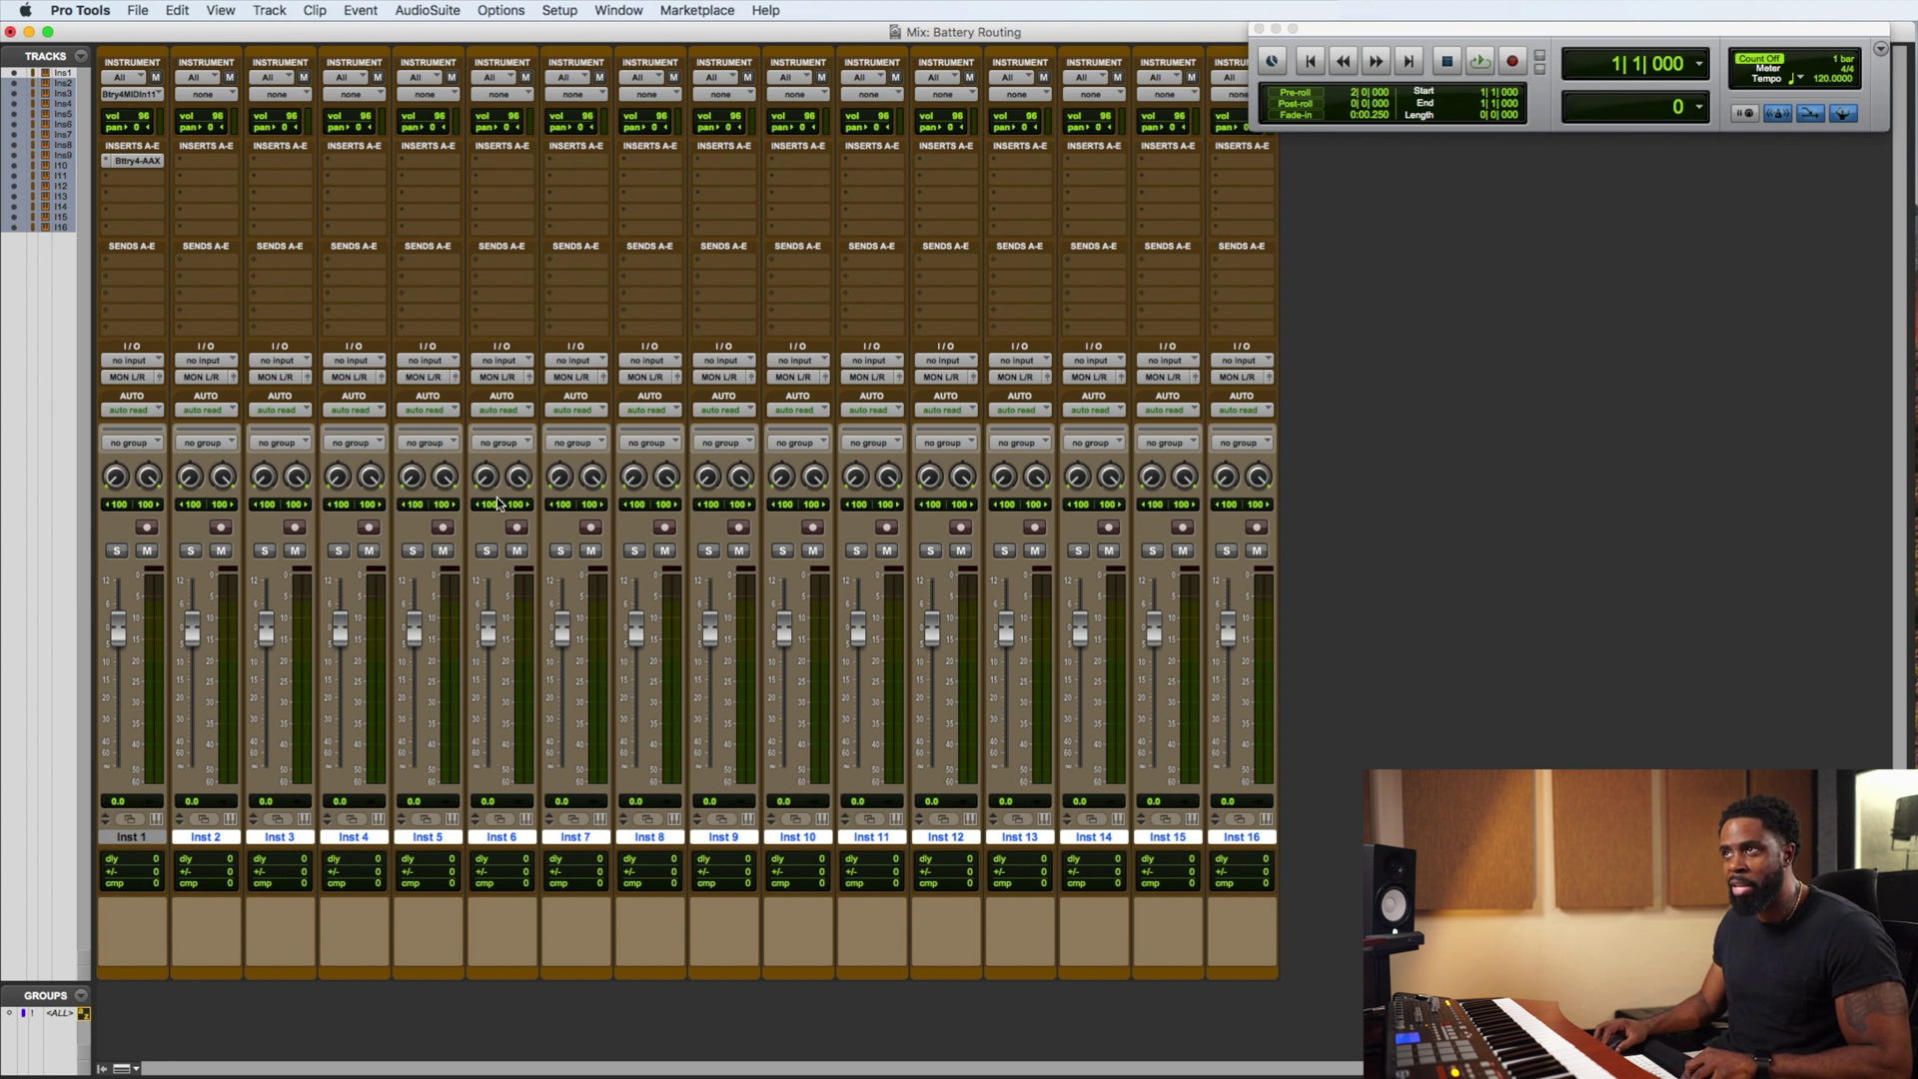
Cascade Battery 4's outputs from St 3/4 onward into the inputs of Inst 2 through Inst 16
click(205, 362)
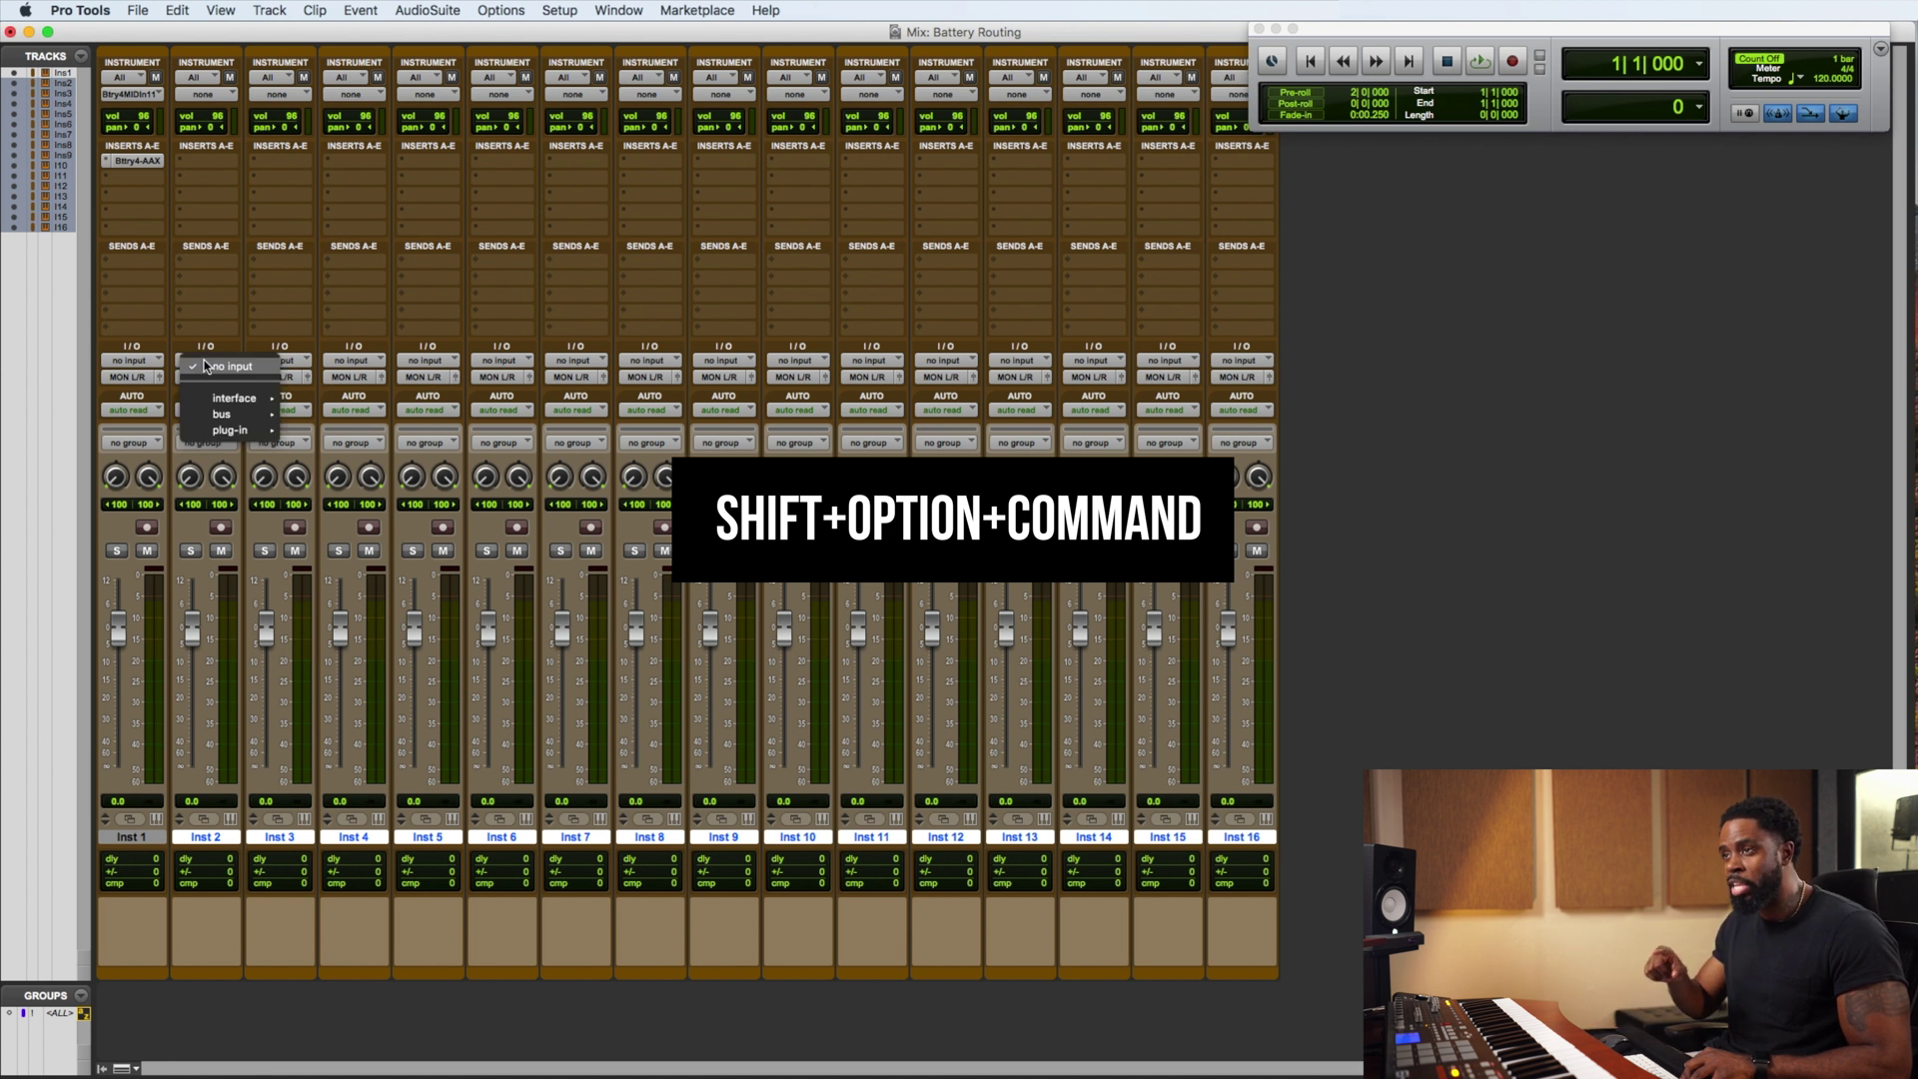
mouse_move(234, 433)
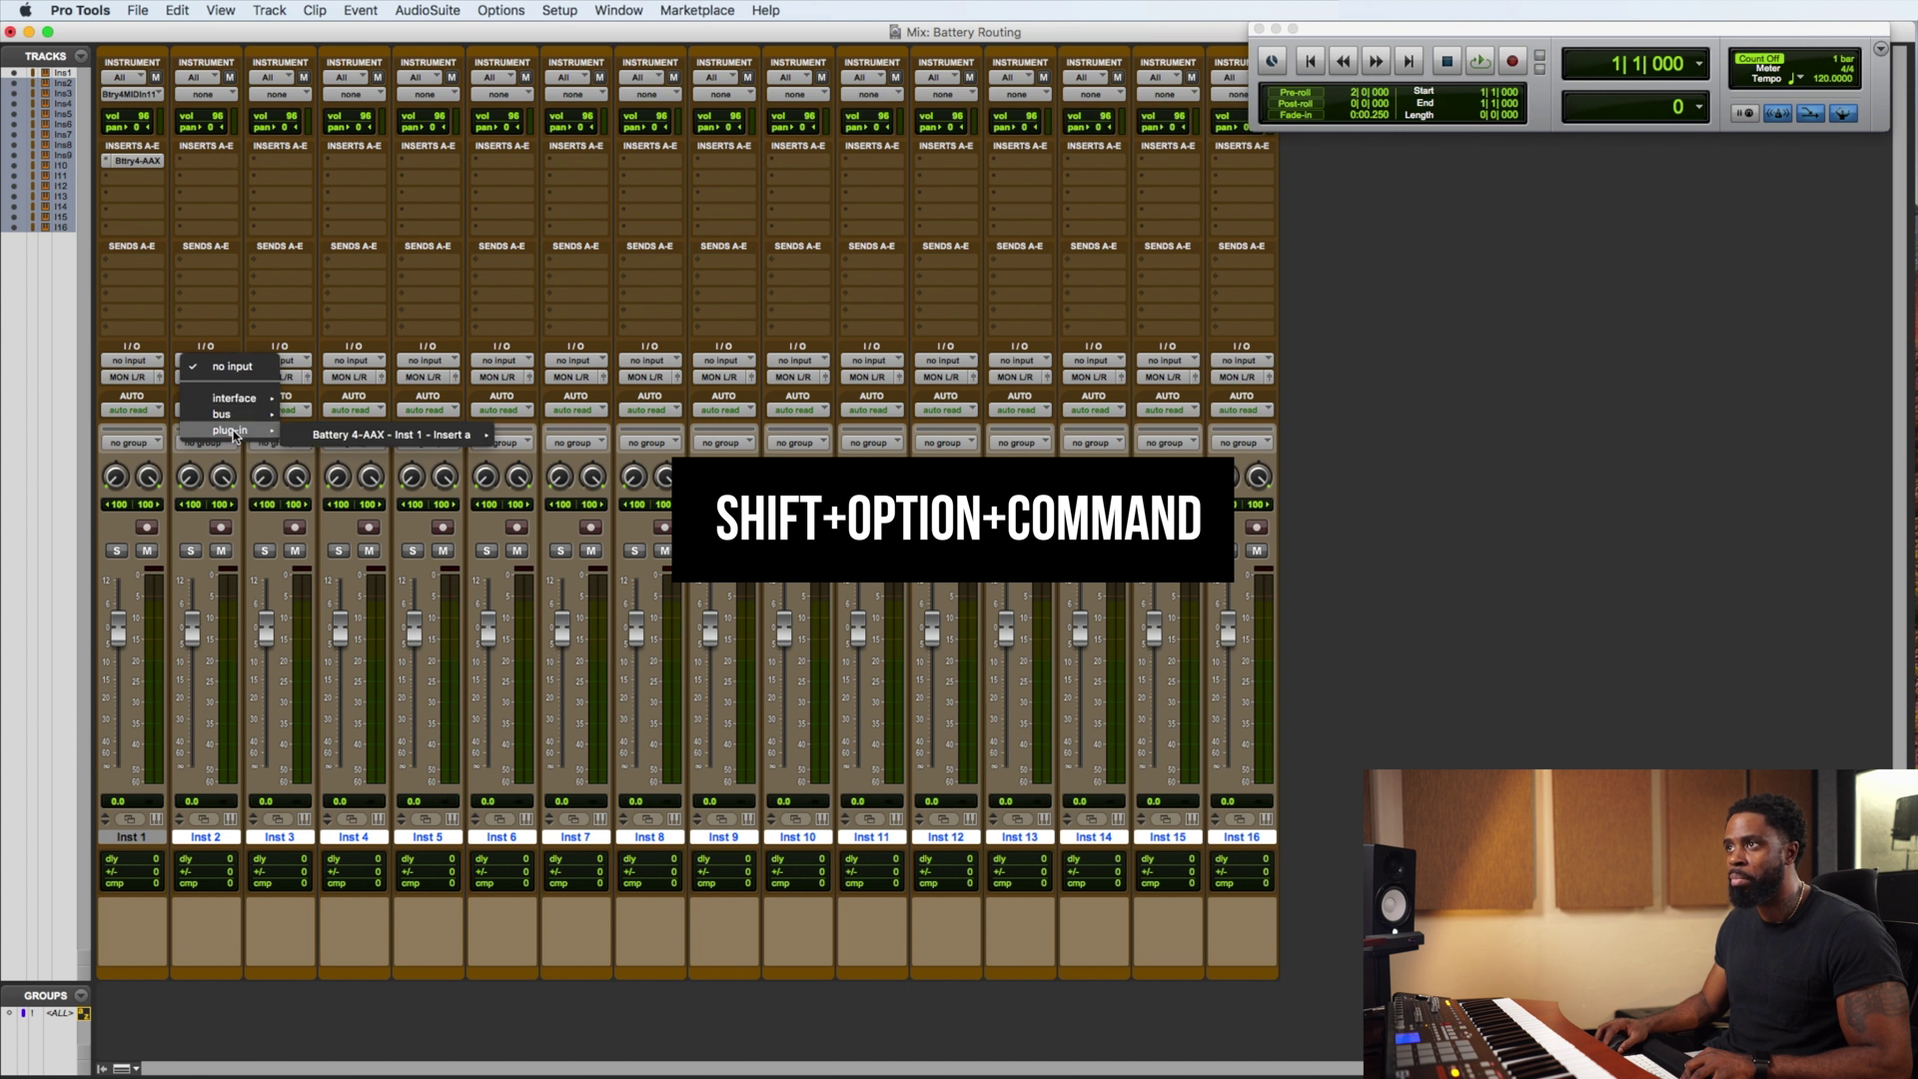
mouse_move(395, 434)
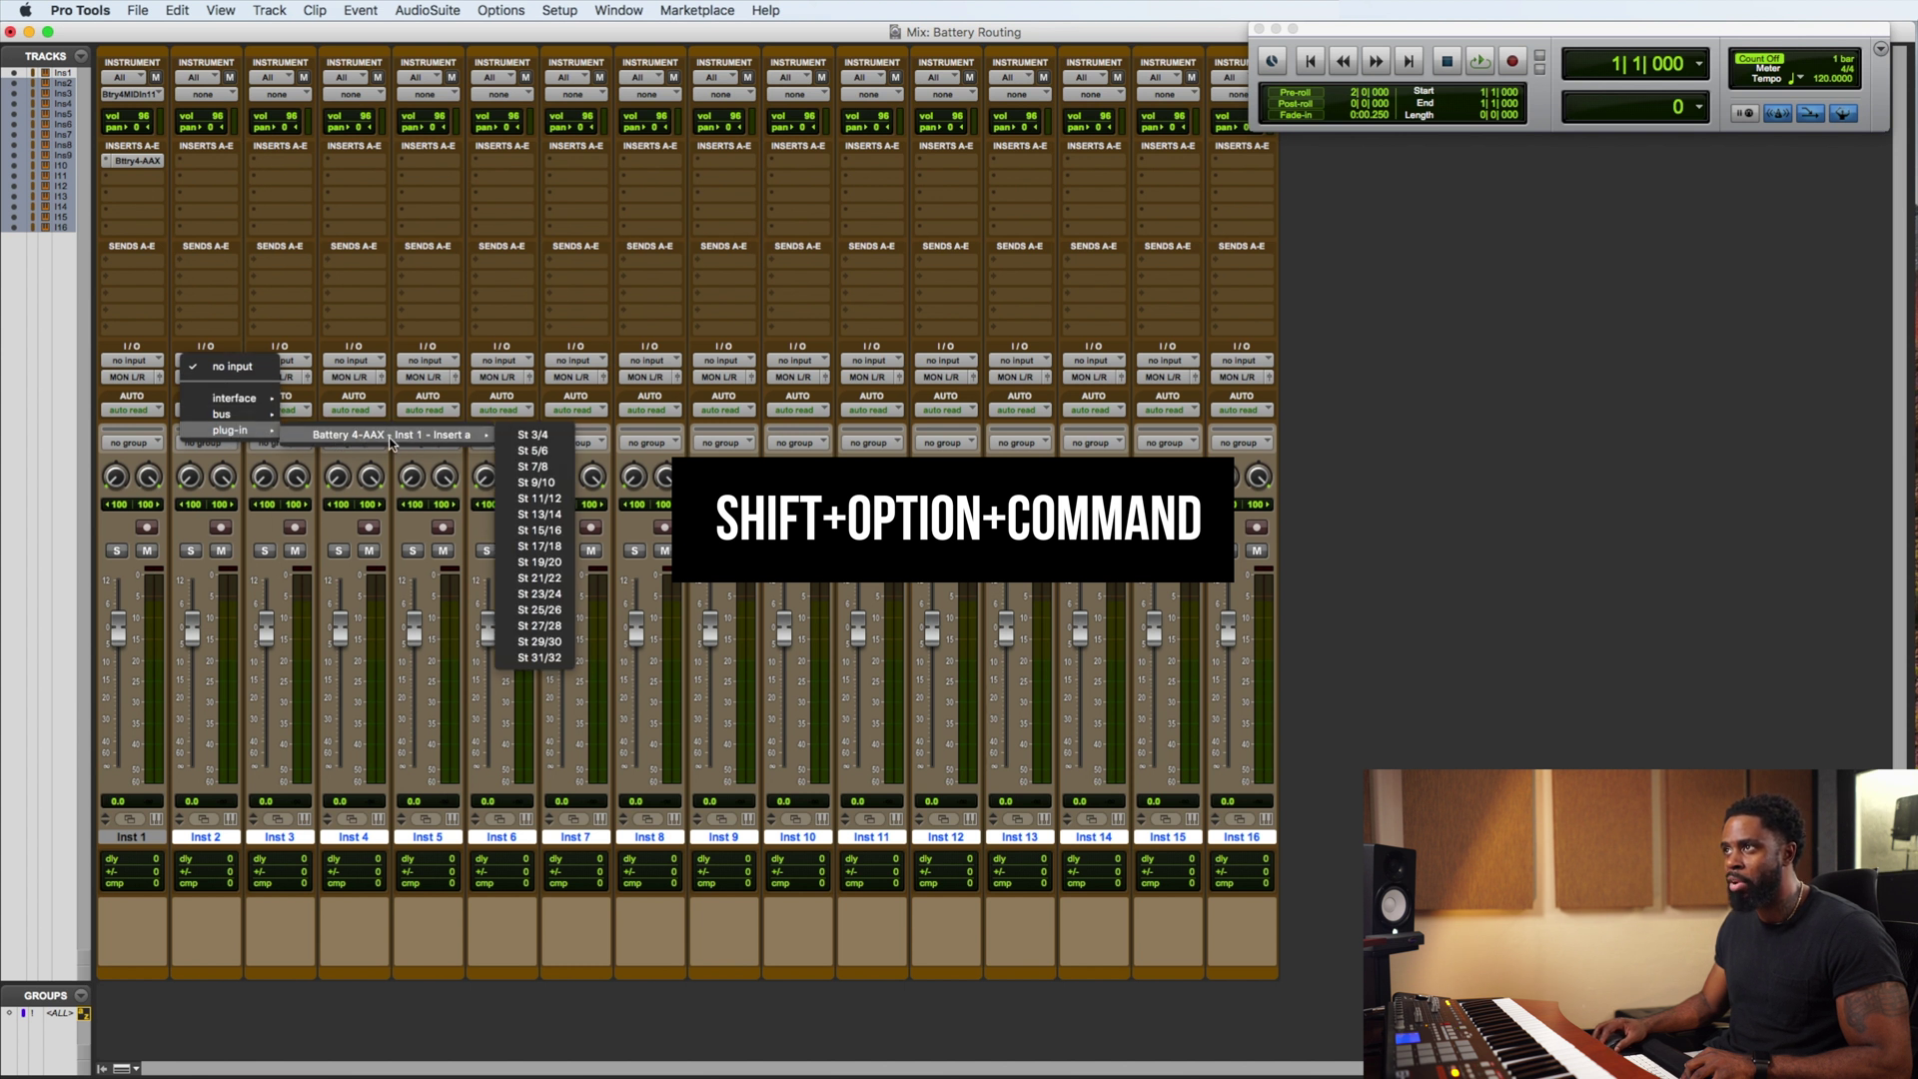
alt+shift+super+click(522, 439)
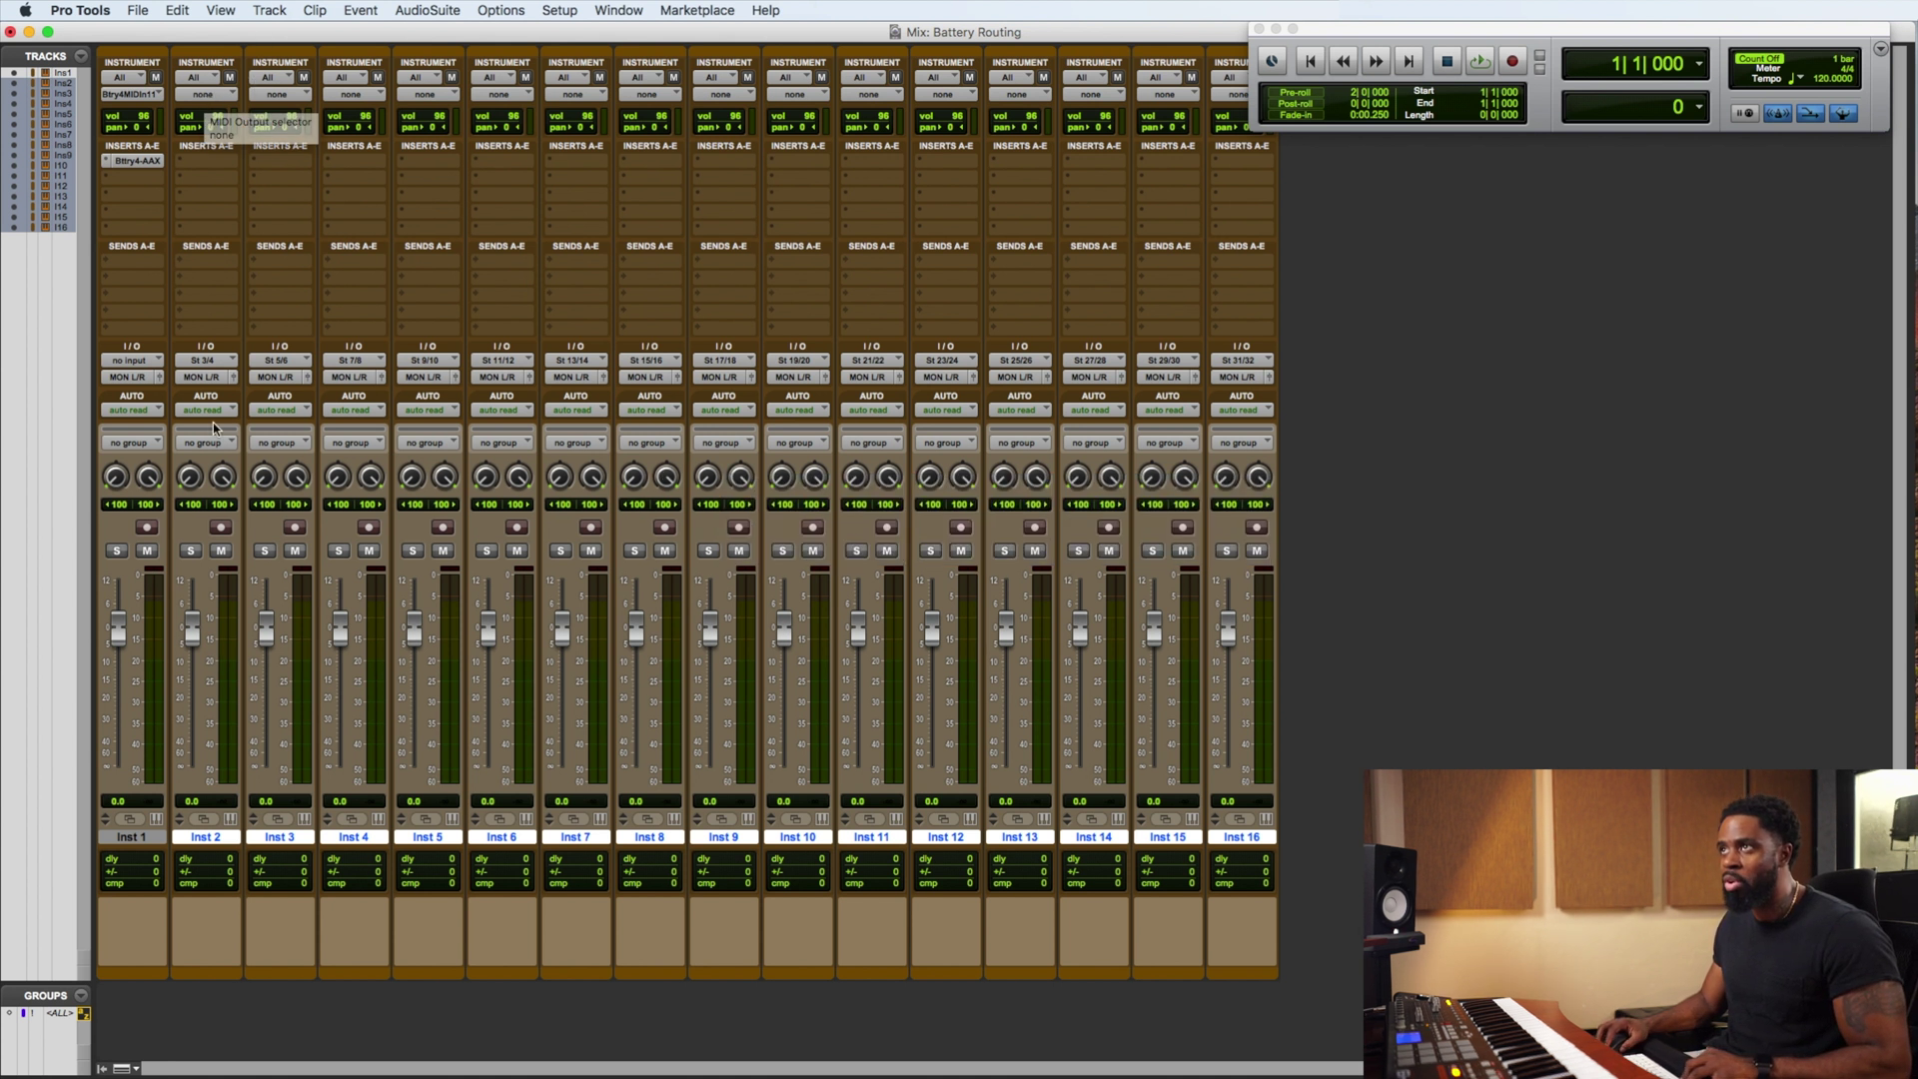
Cascade the MIDI outputs of Inst 2–16 to Battery 4 MIDI In 1, channels 2 through 16
alt+shift+super+click(213, 94)
mouse_move(241, 112)
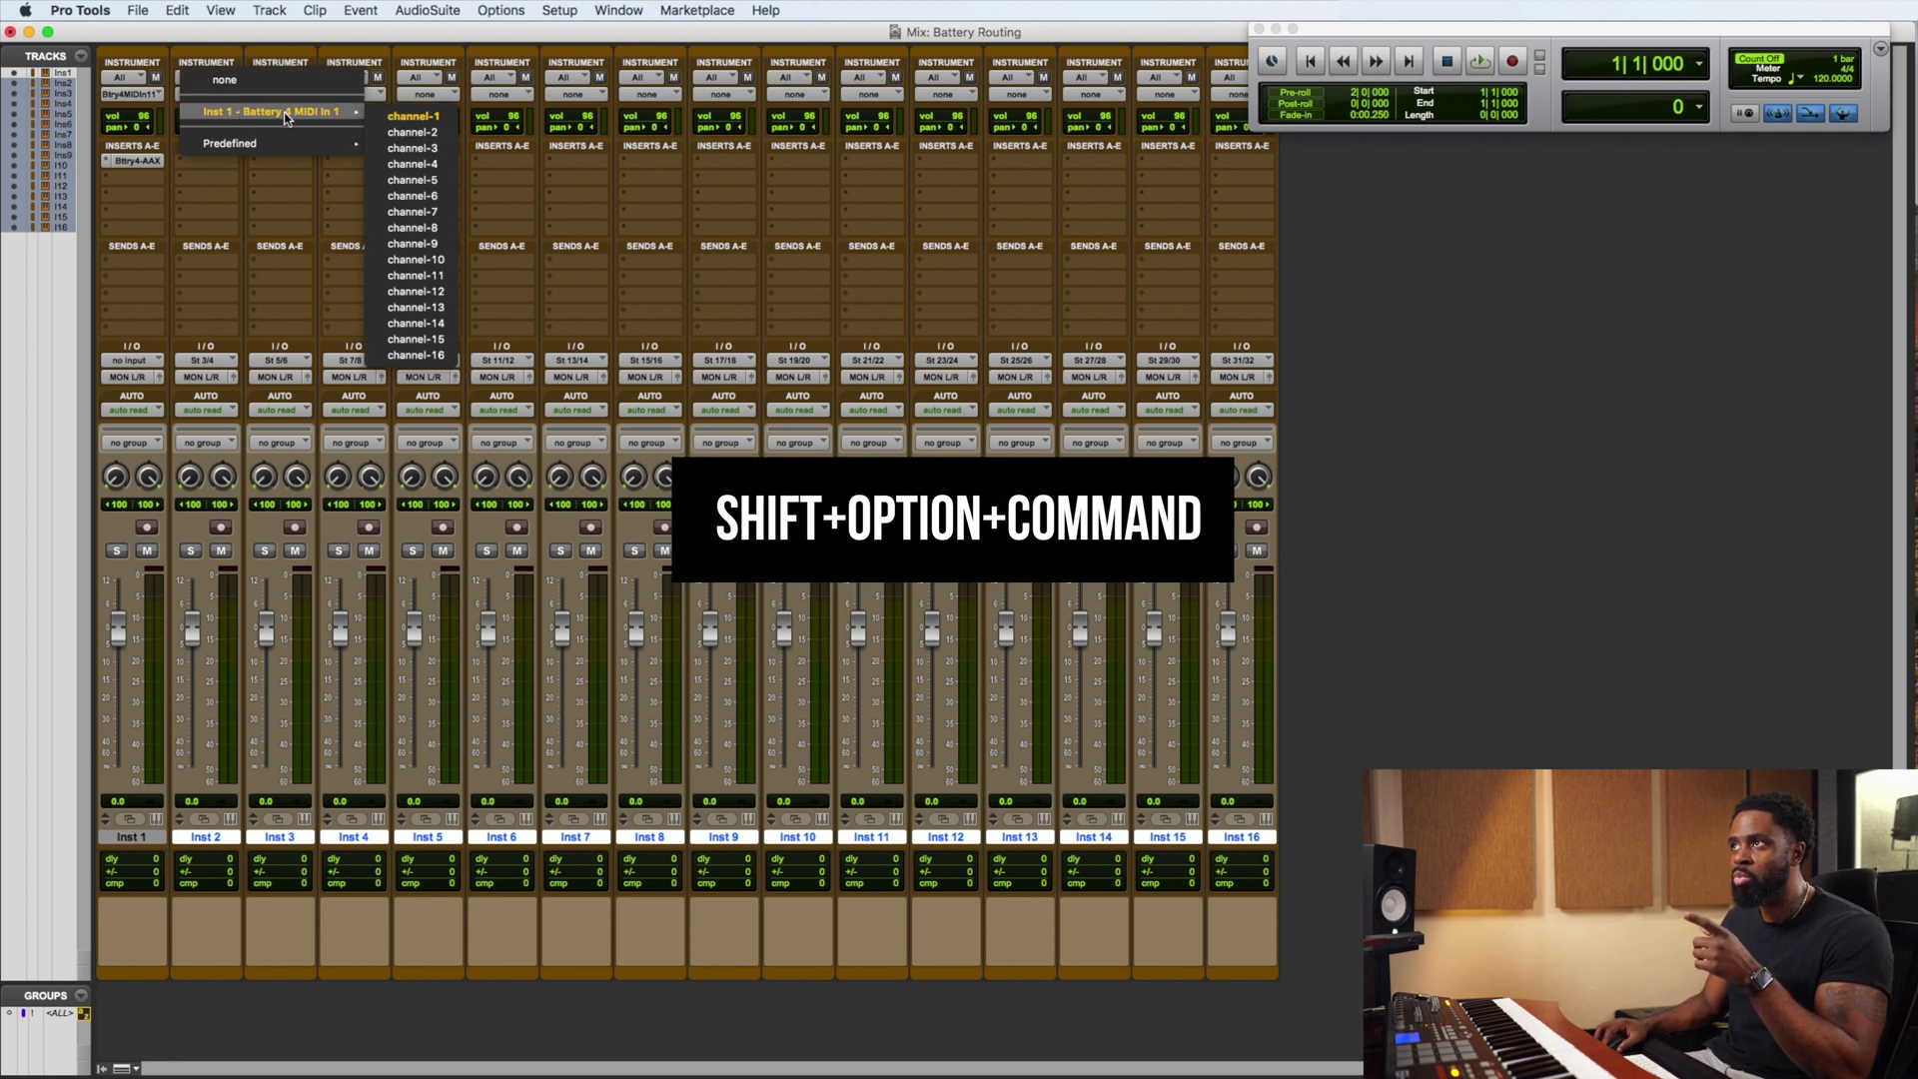
click(402, 130)
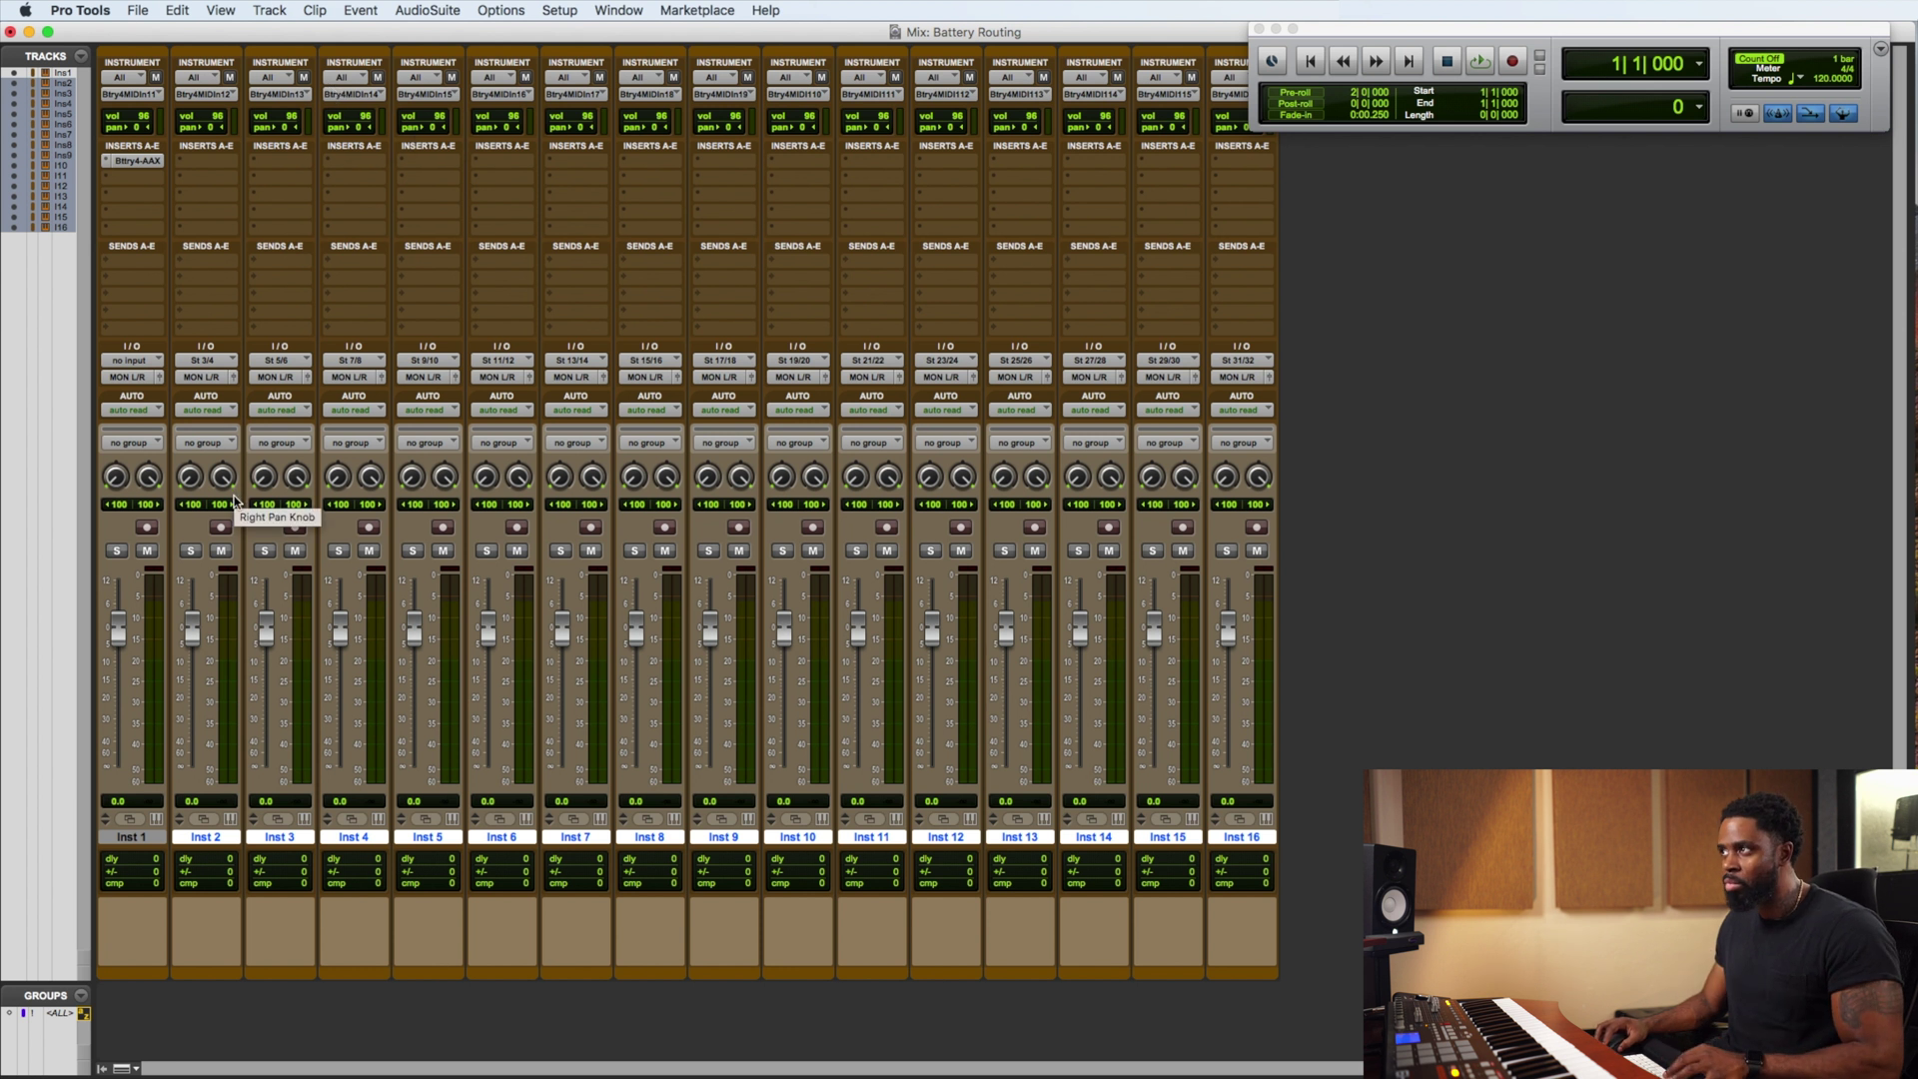
Open Battery 4 on Inst 1 and load Kick (1).wav from the Kickz folder into cell A1
click(141, 166)
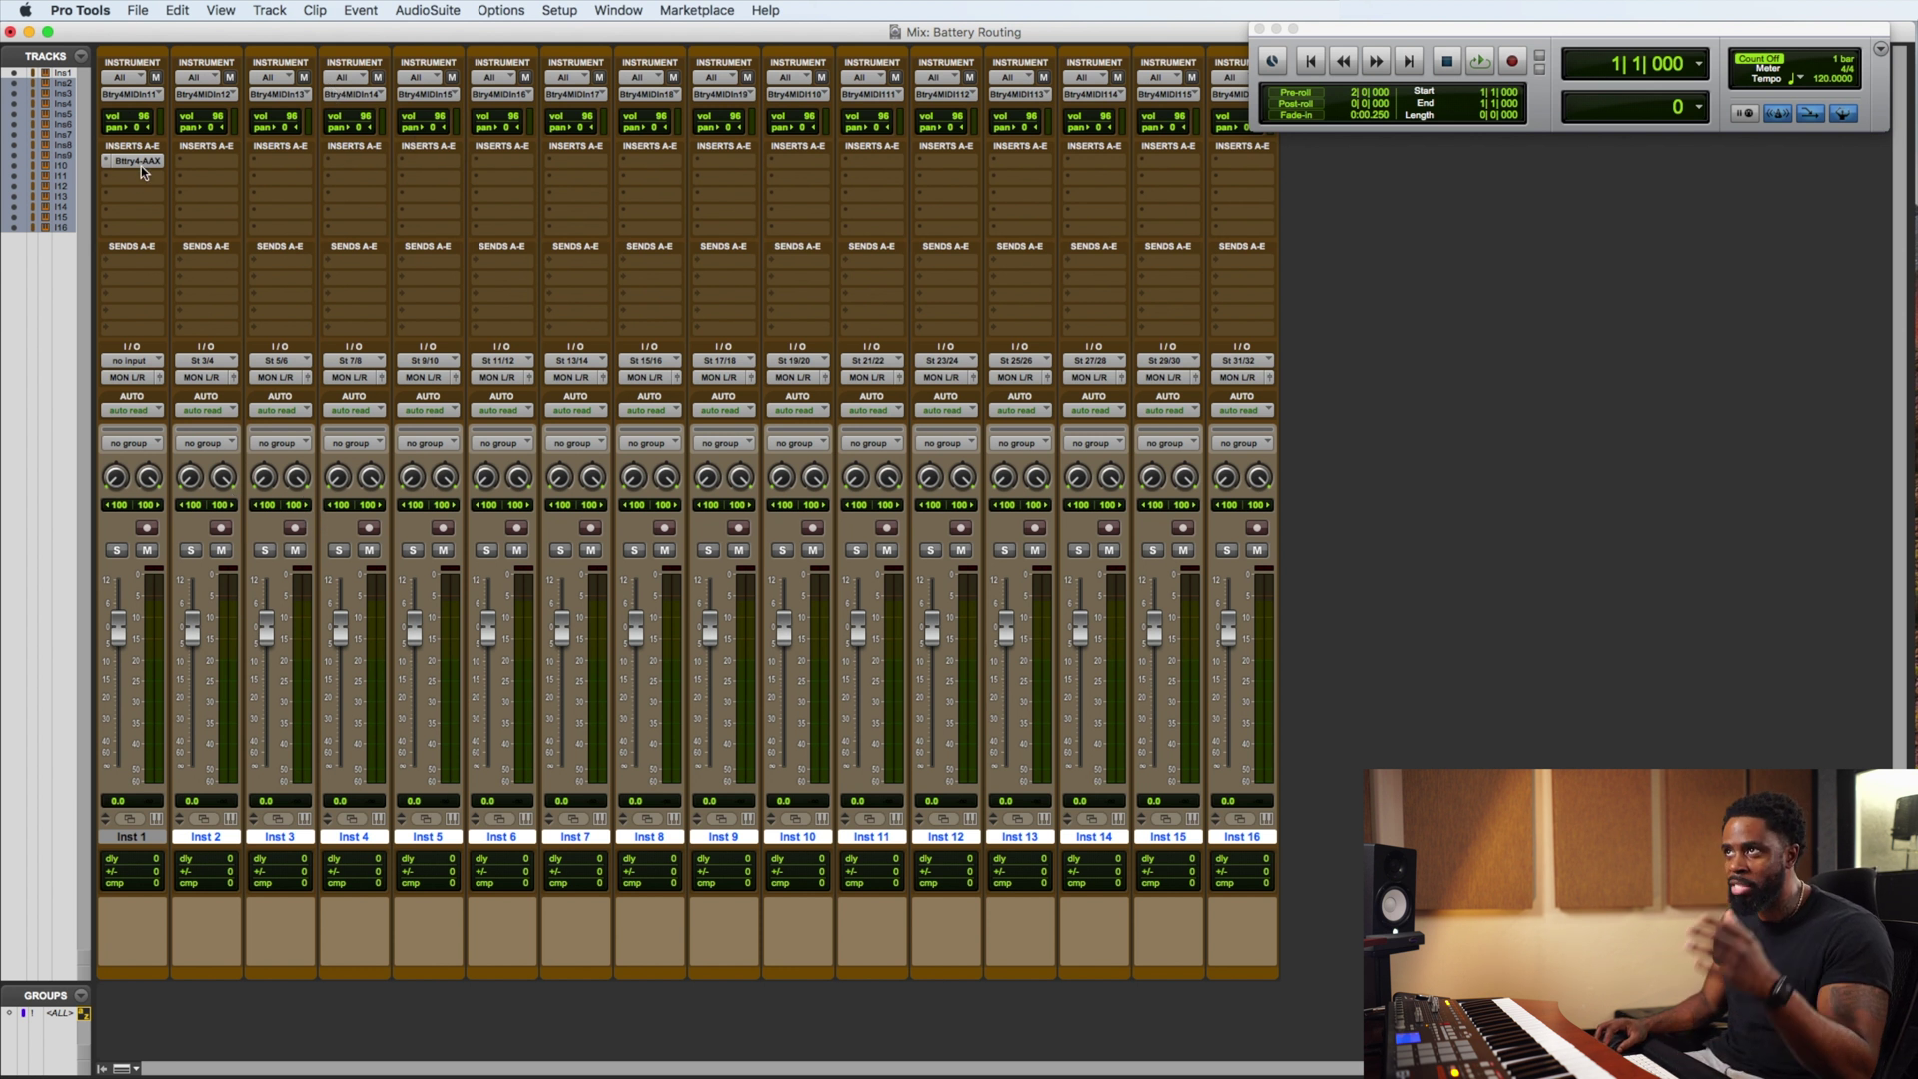
click(420, 403)
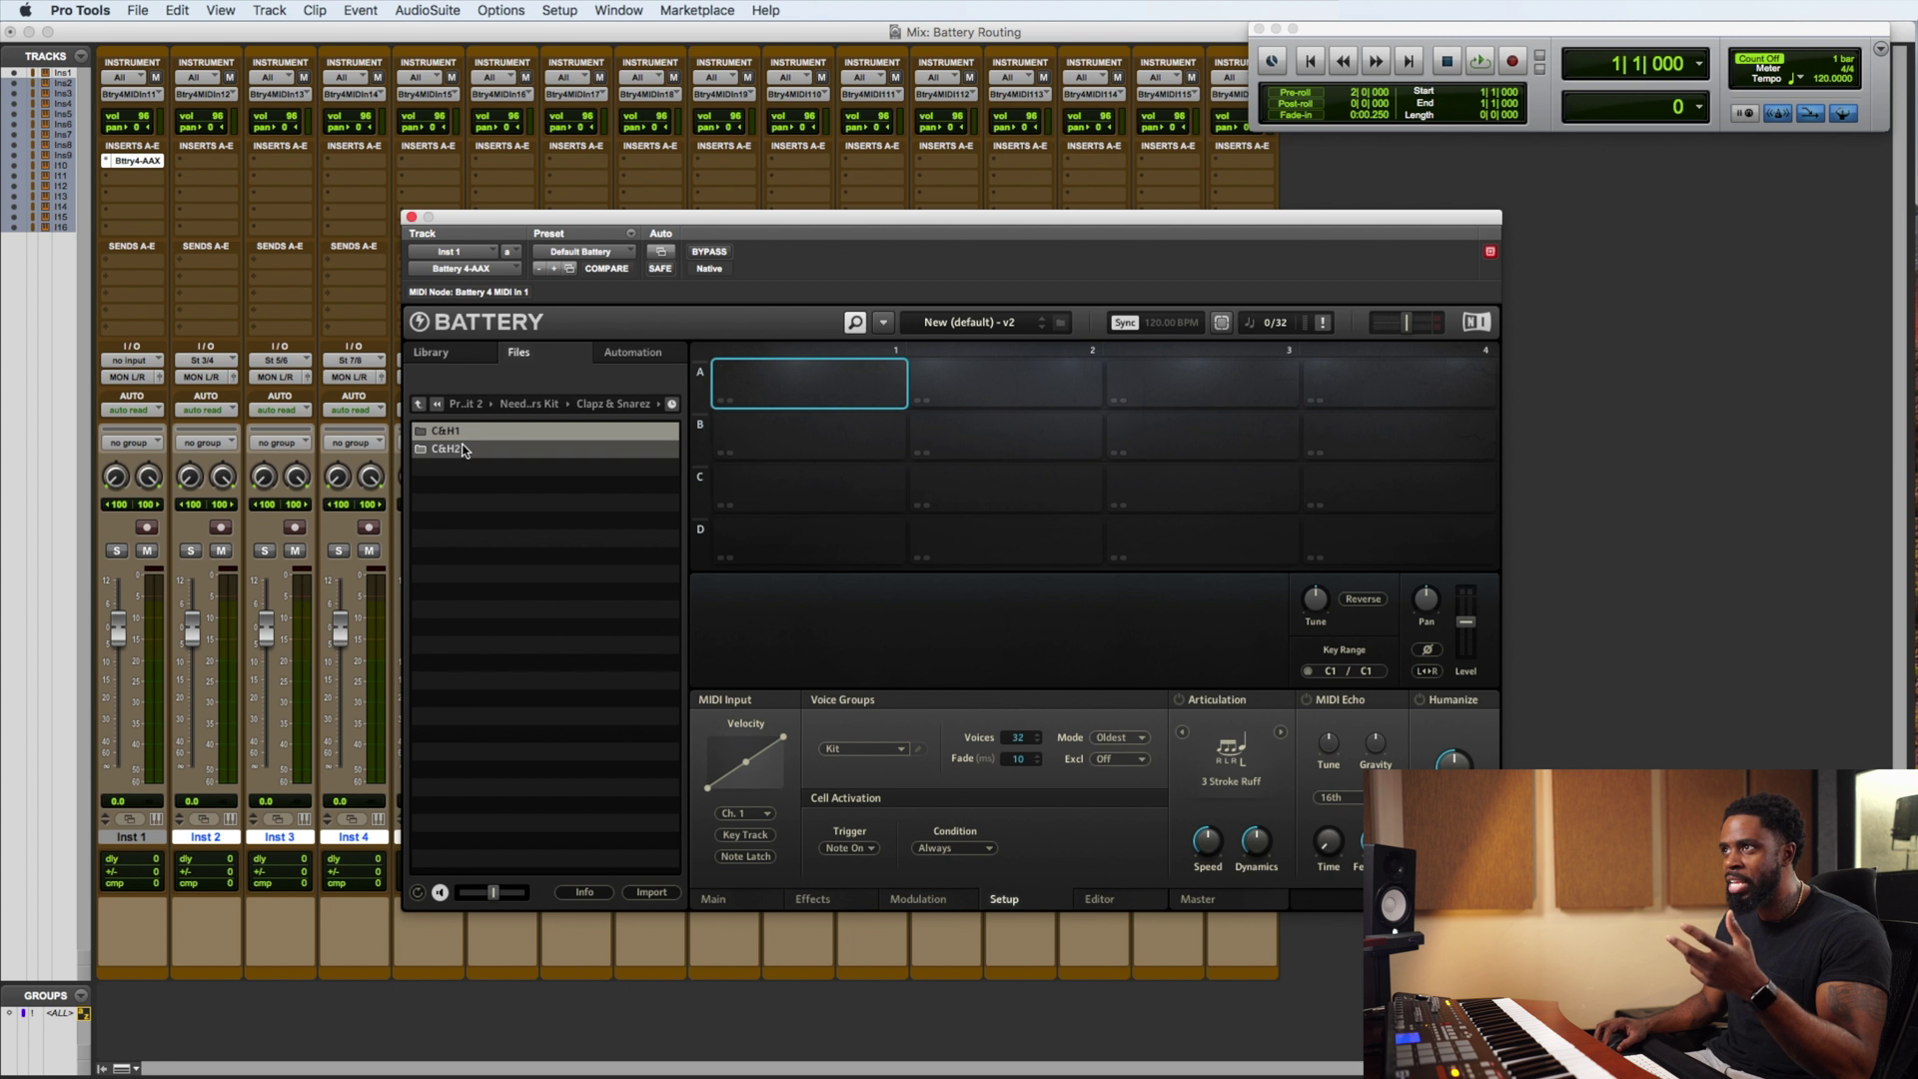
click(419, 403)
click(455, 458)
double_click(455, 458)
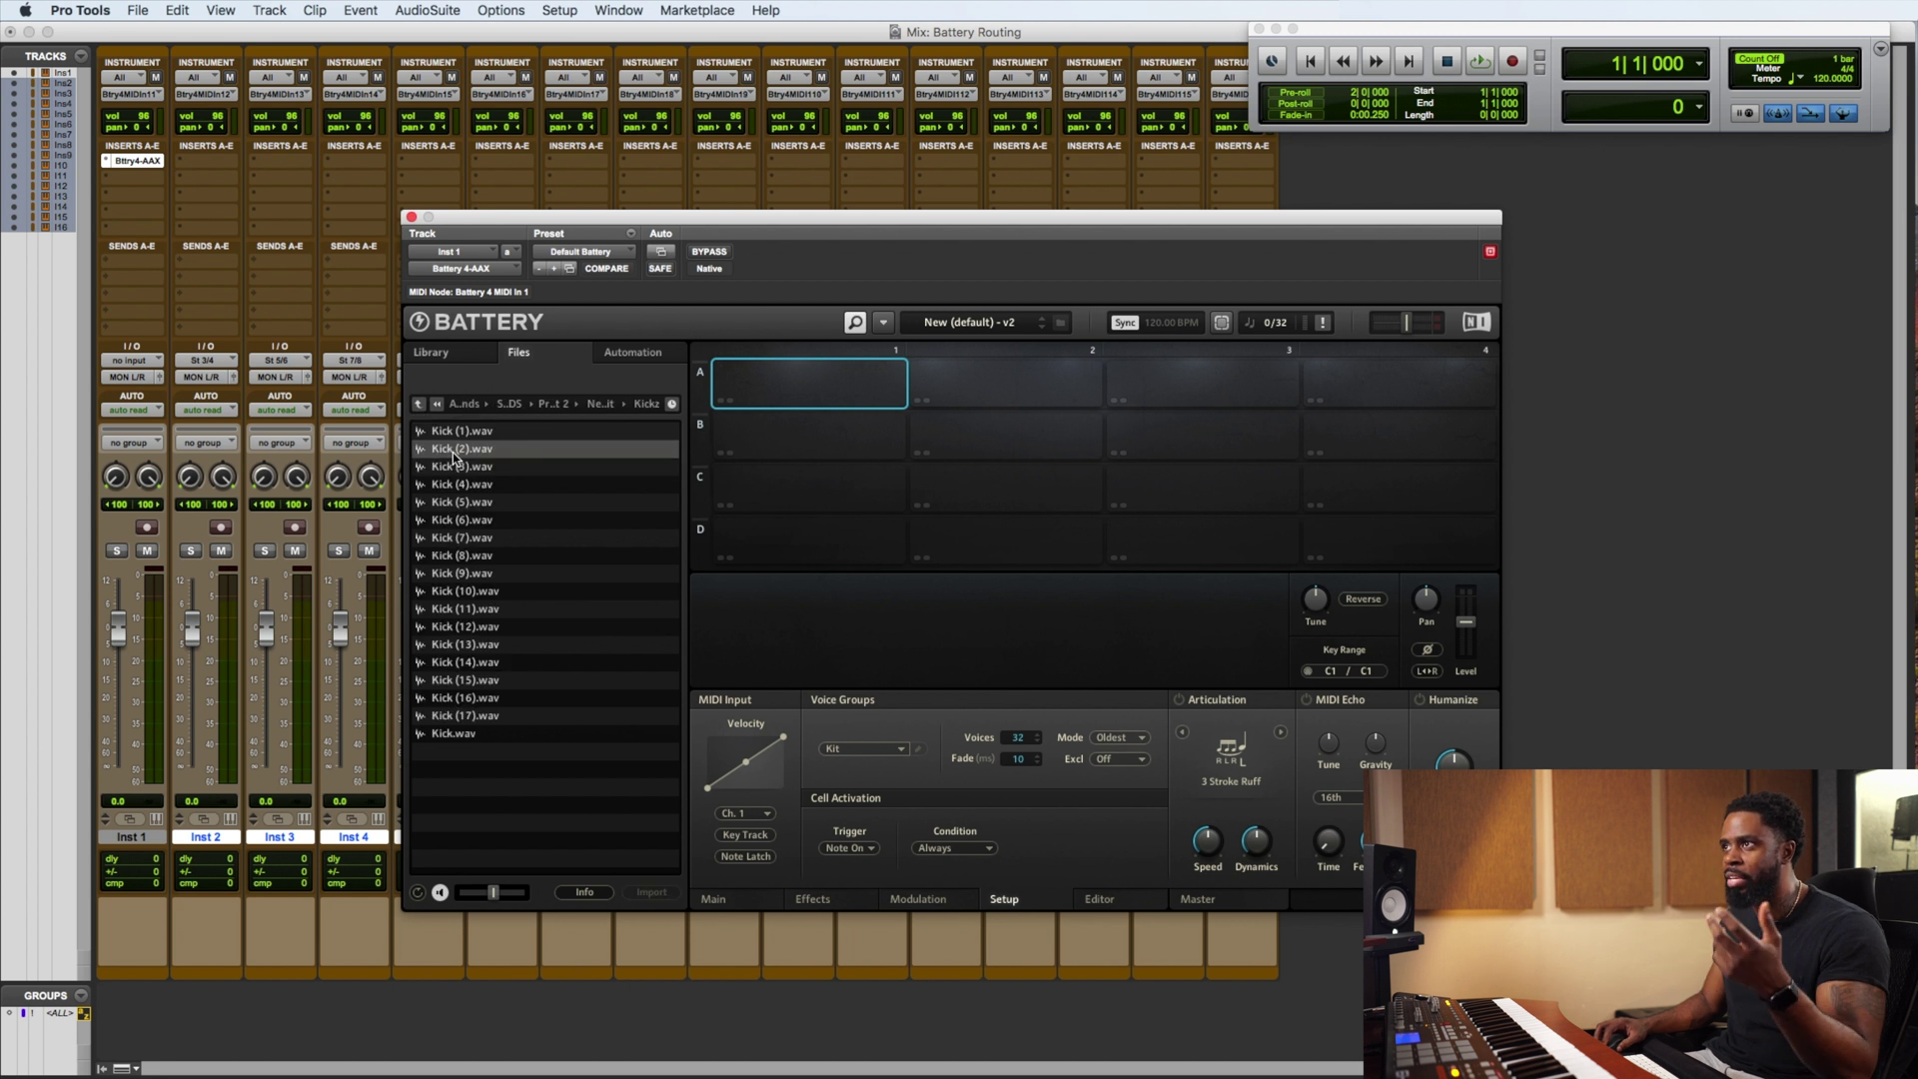
drag(459, 431, 809, 388)
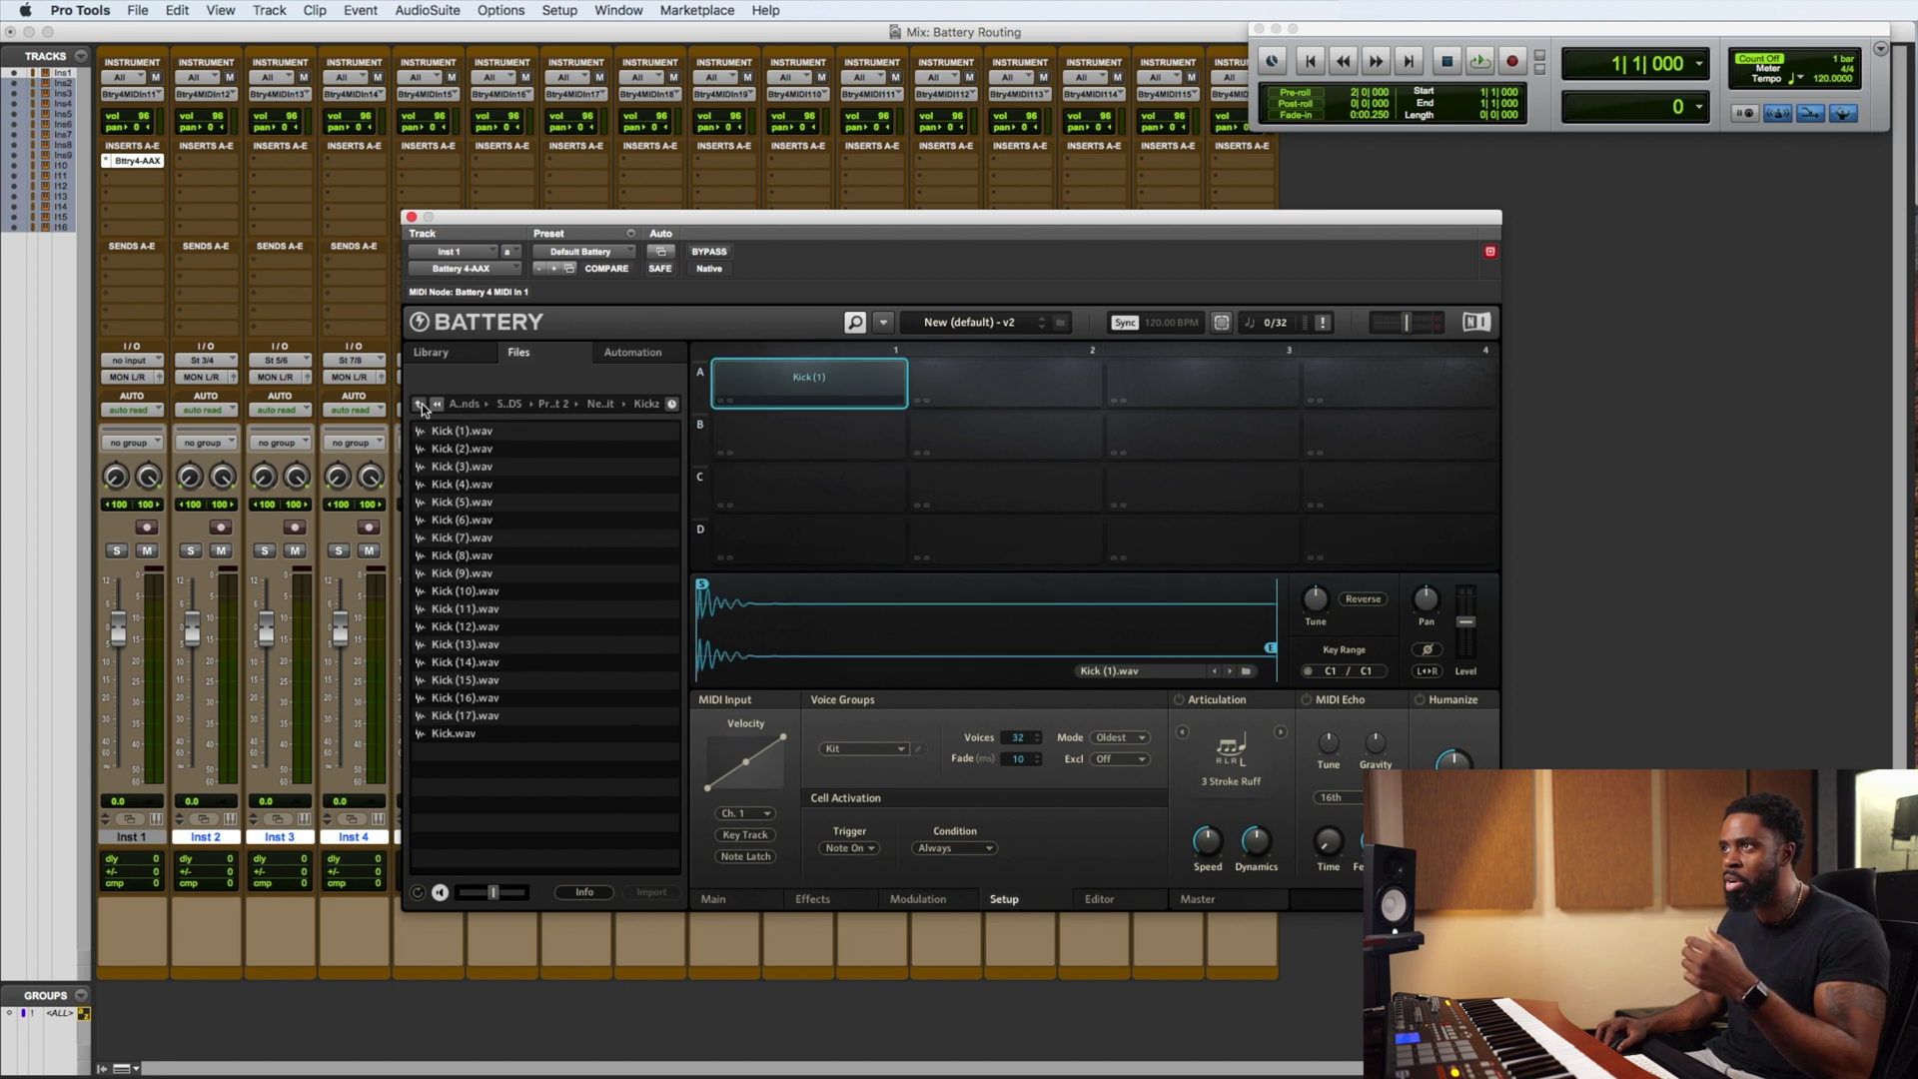
Load C&H1 (1).wav from Clapz & Snarez > C&H1 into cell A2
click(420, 404)
double_click(455, 430)
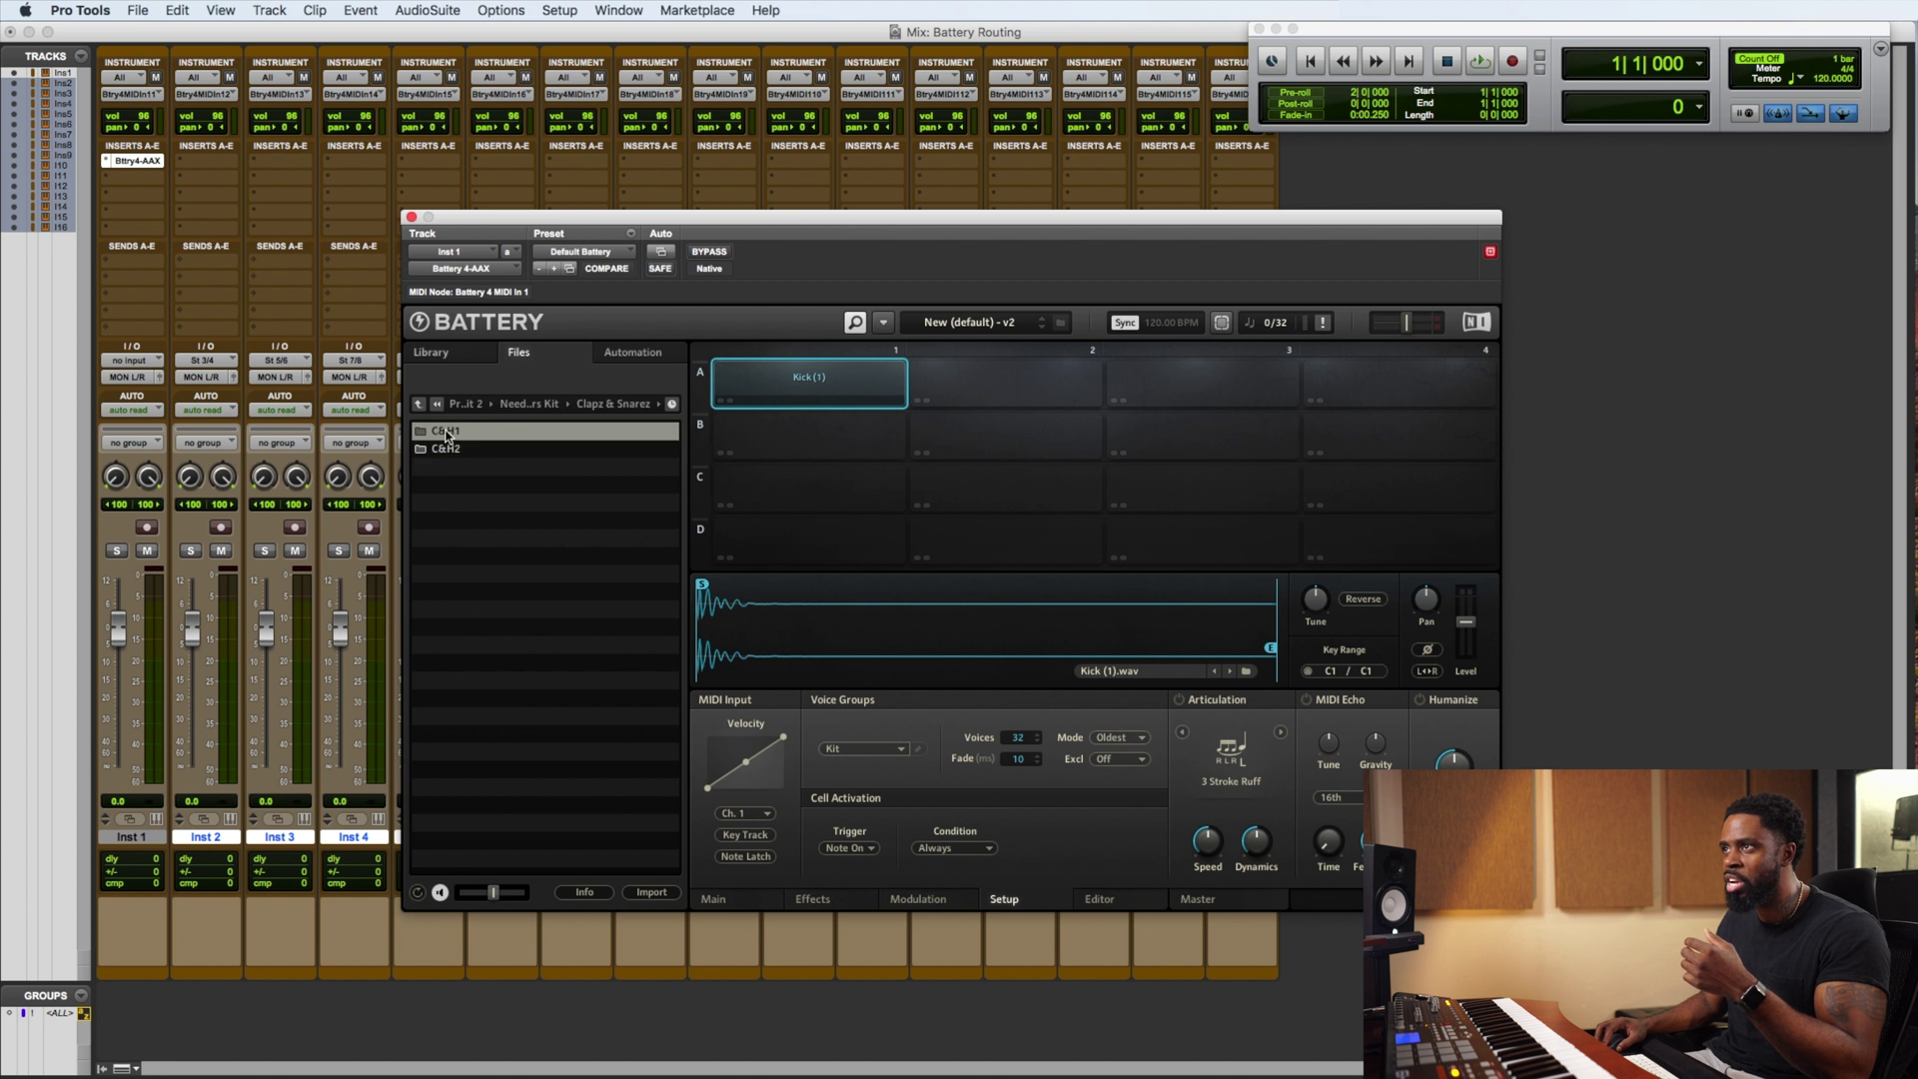
double_click(446, 430)
drag(459, 440, 1005, 384)
Audition the Percussionz samples, load Perc (16).wav into cell A3, and check its key and channel
click(419, 404)
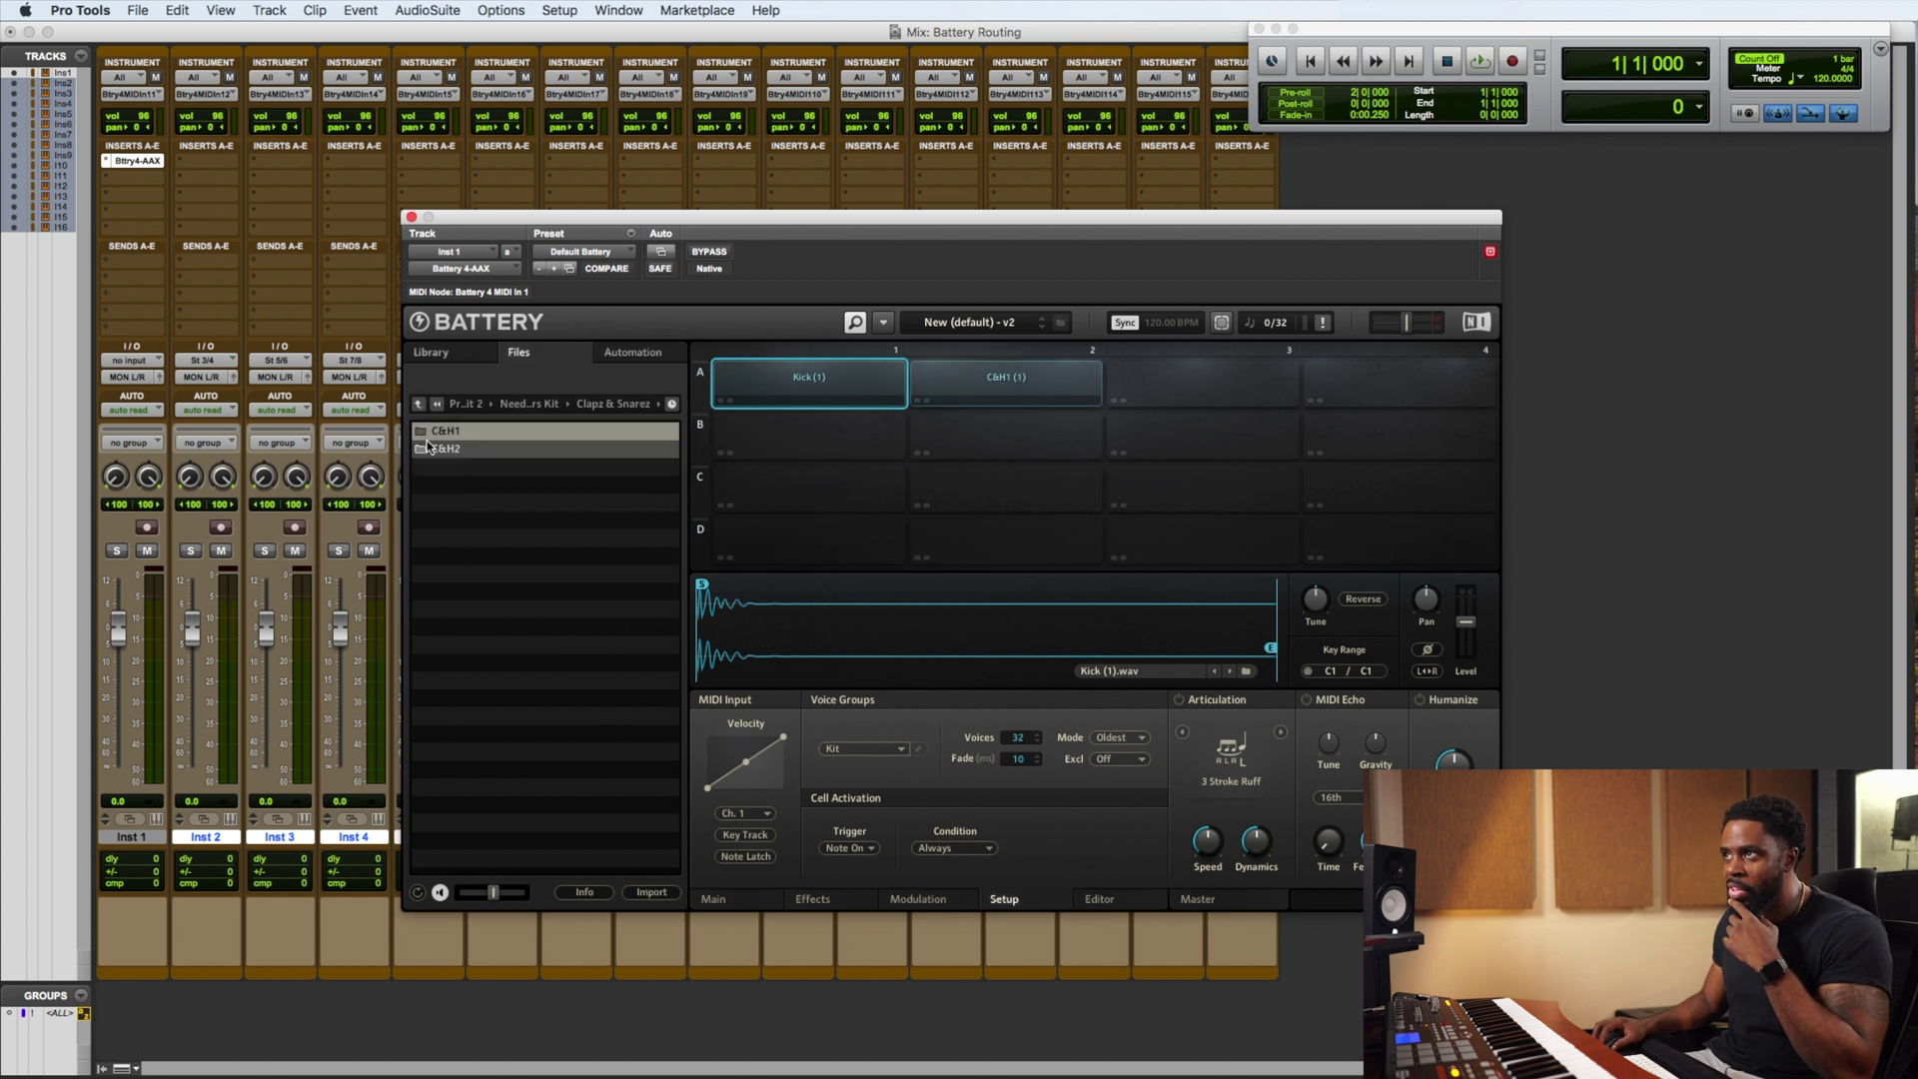
click(419, 404)
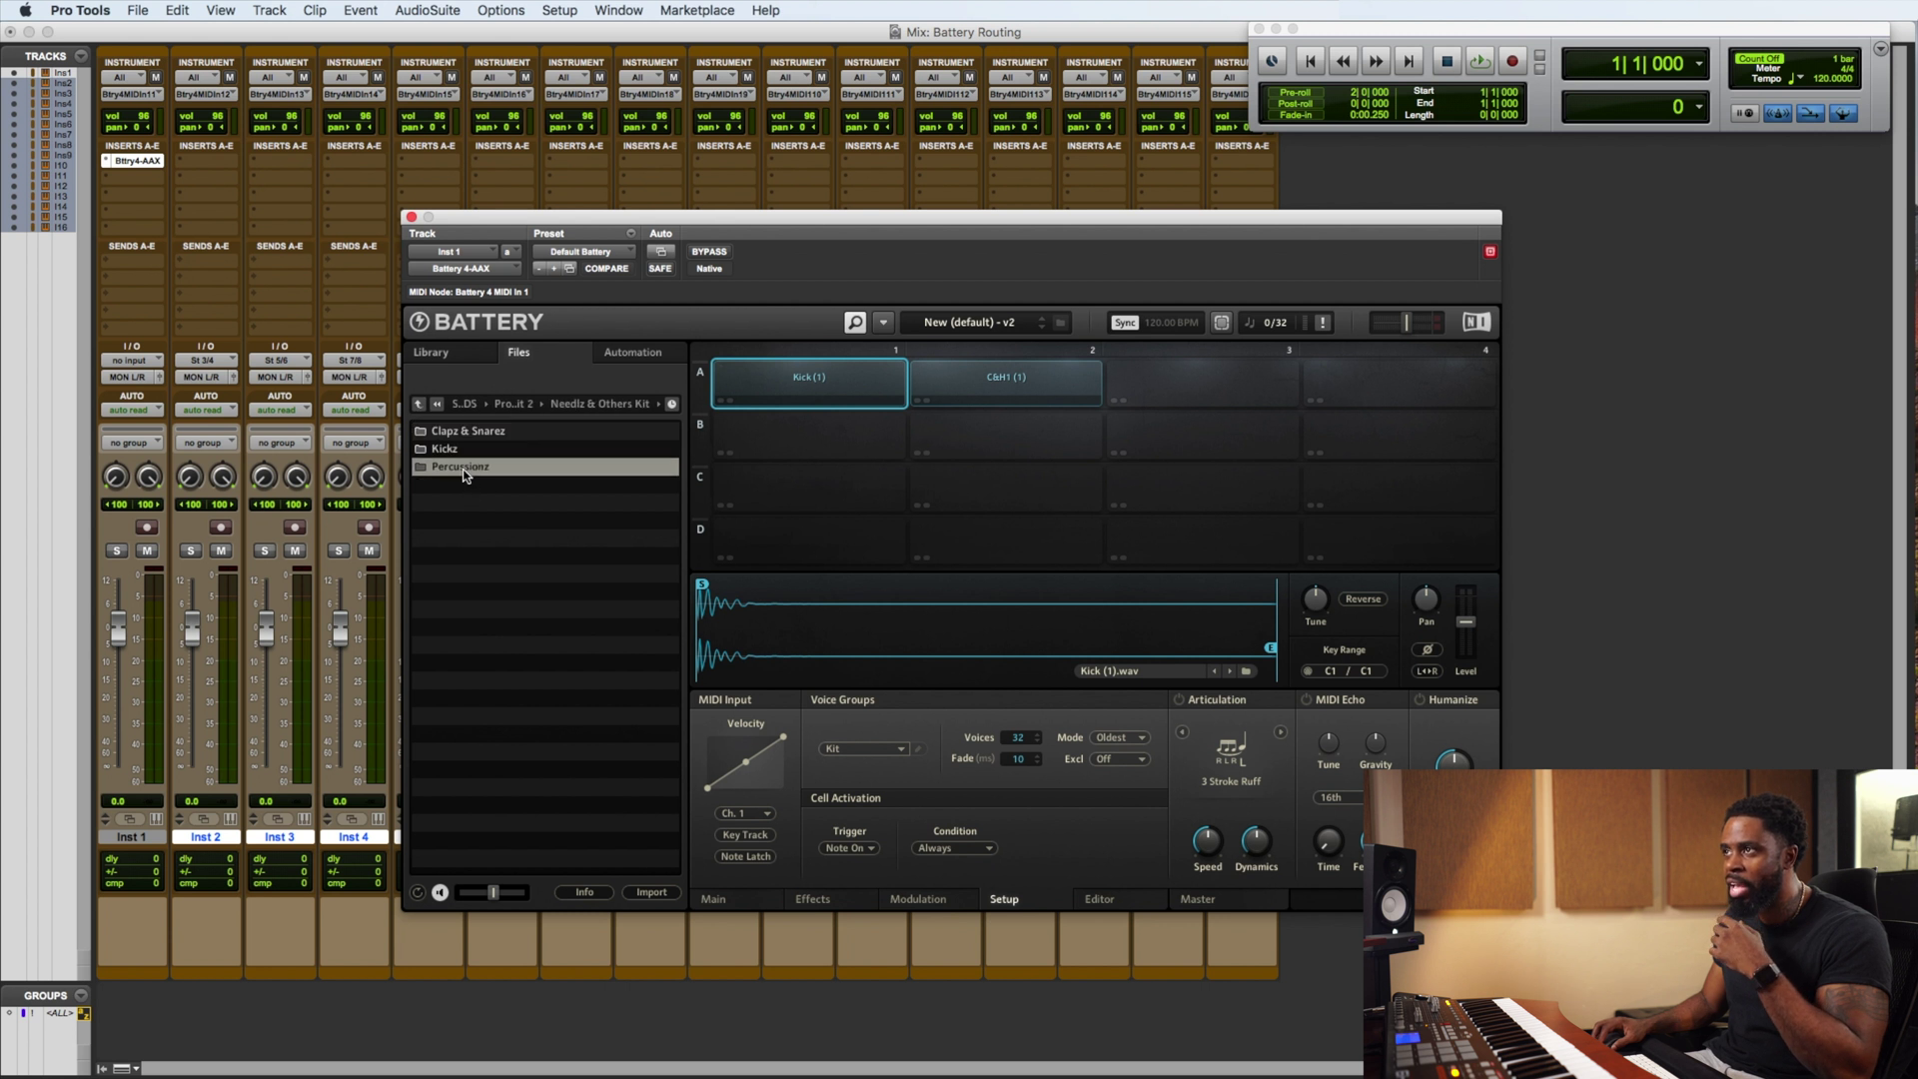
double_click(464, 466)
click(606, 716)
click(557, 751)
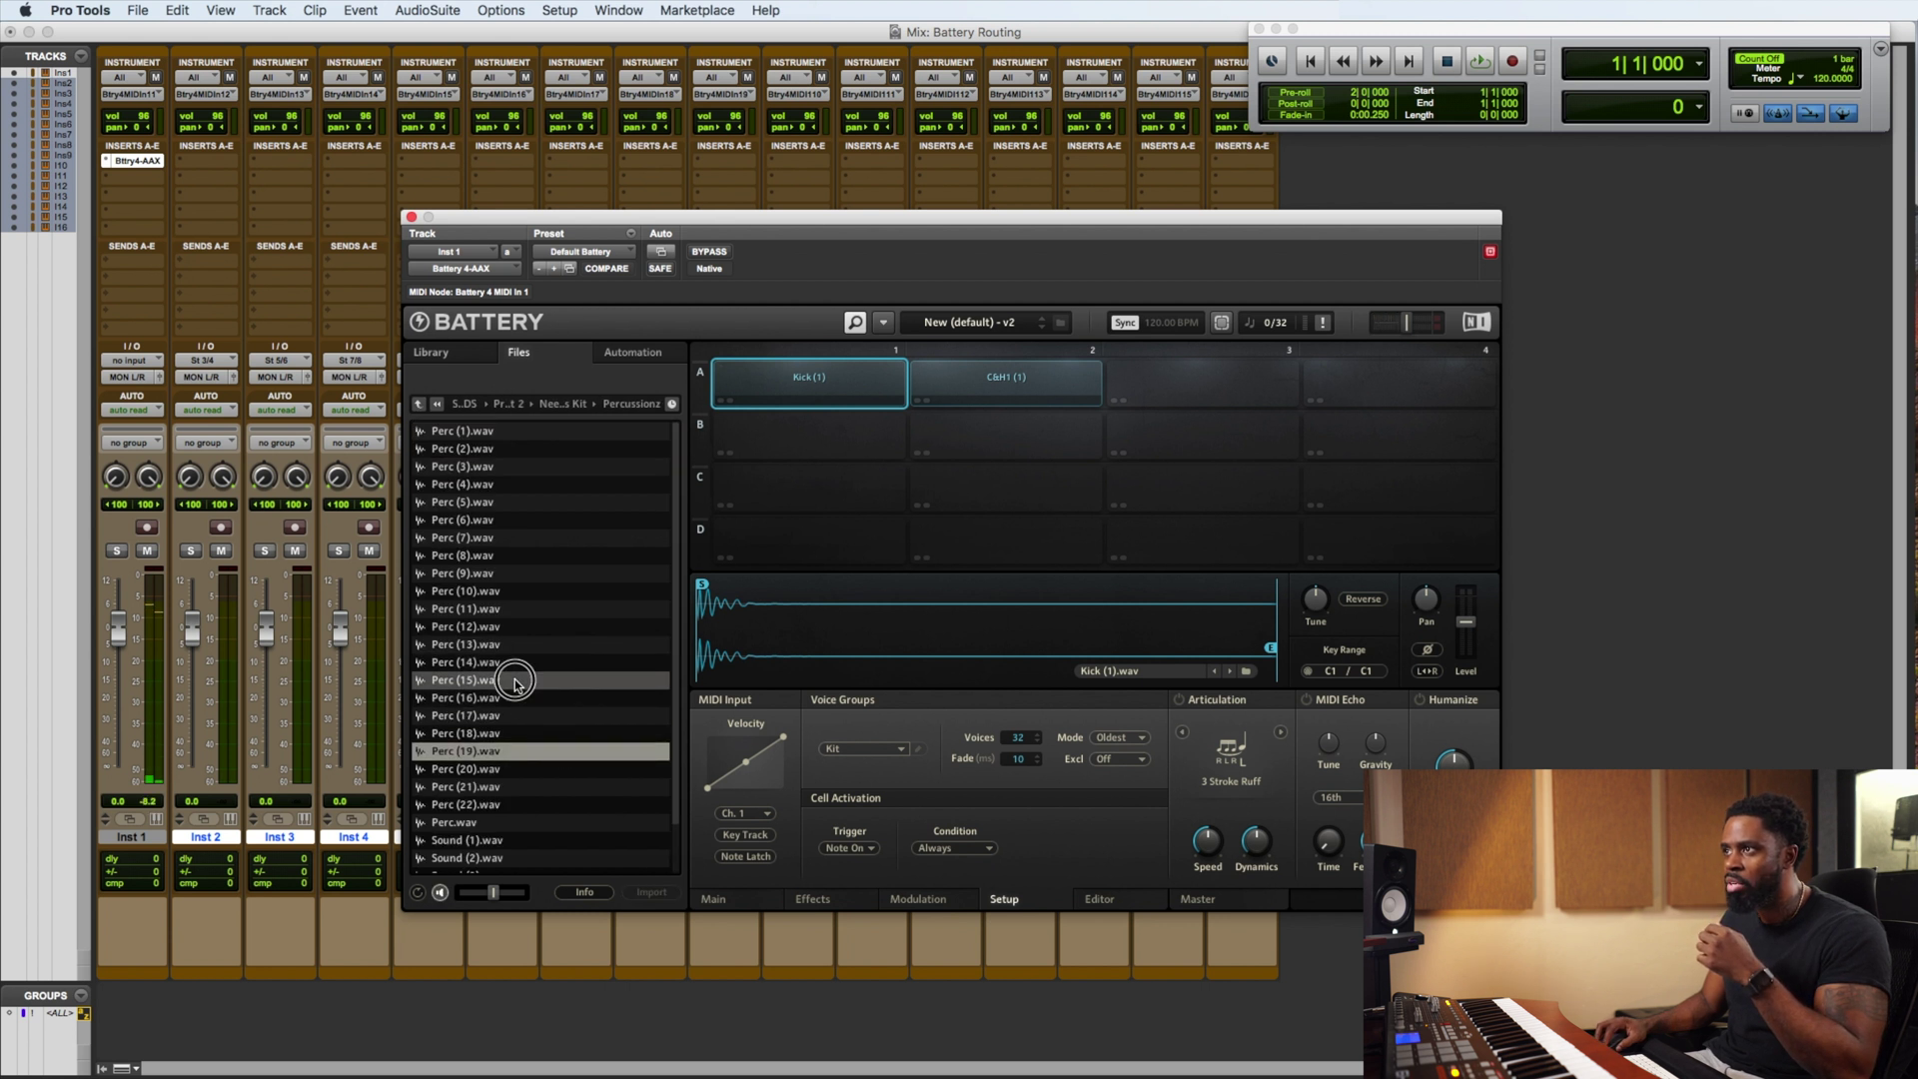
click(482, 679)
click(473, 647)
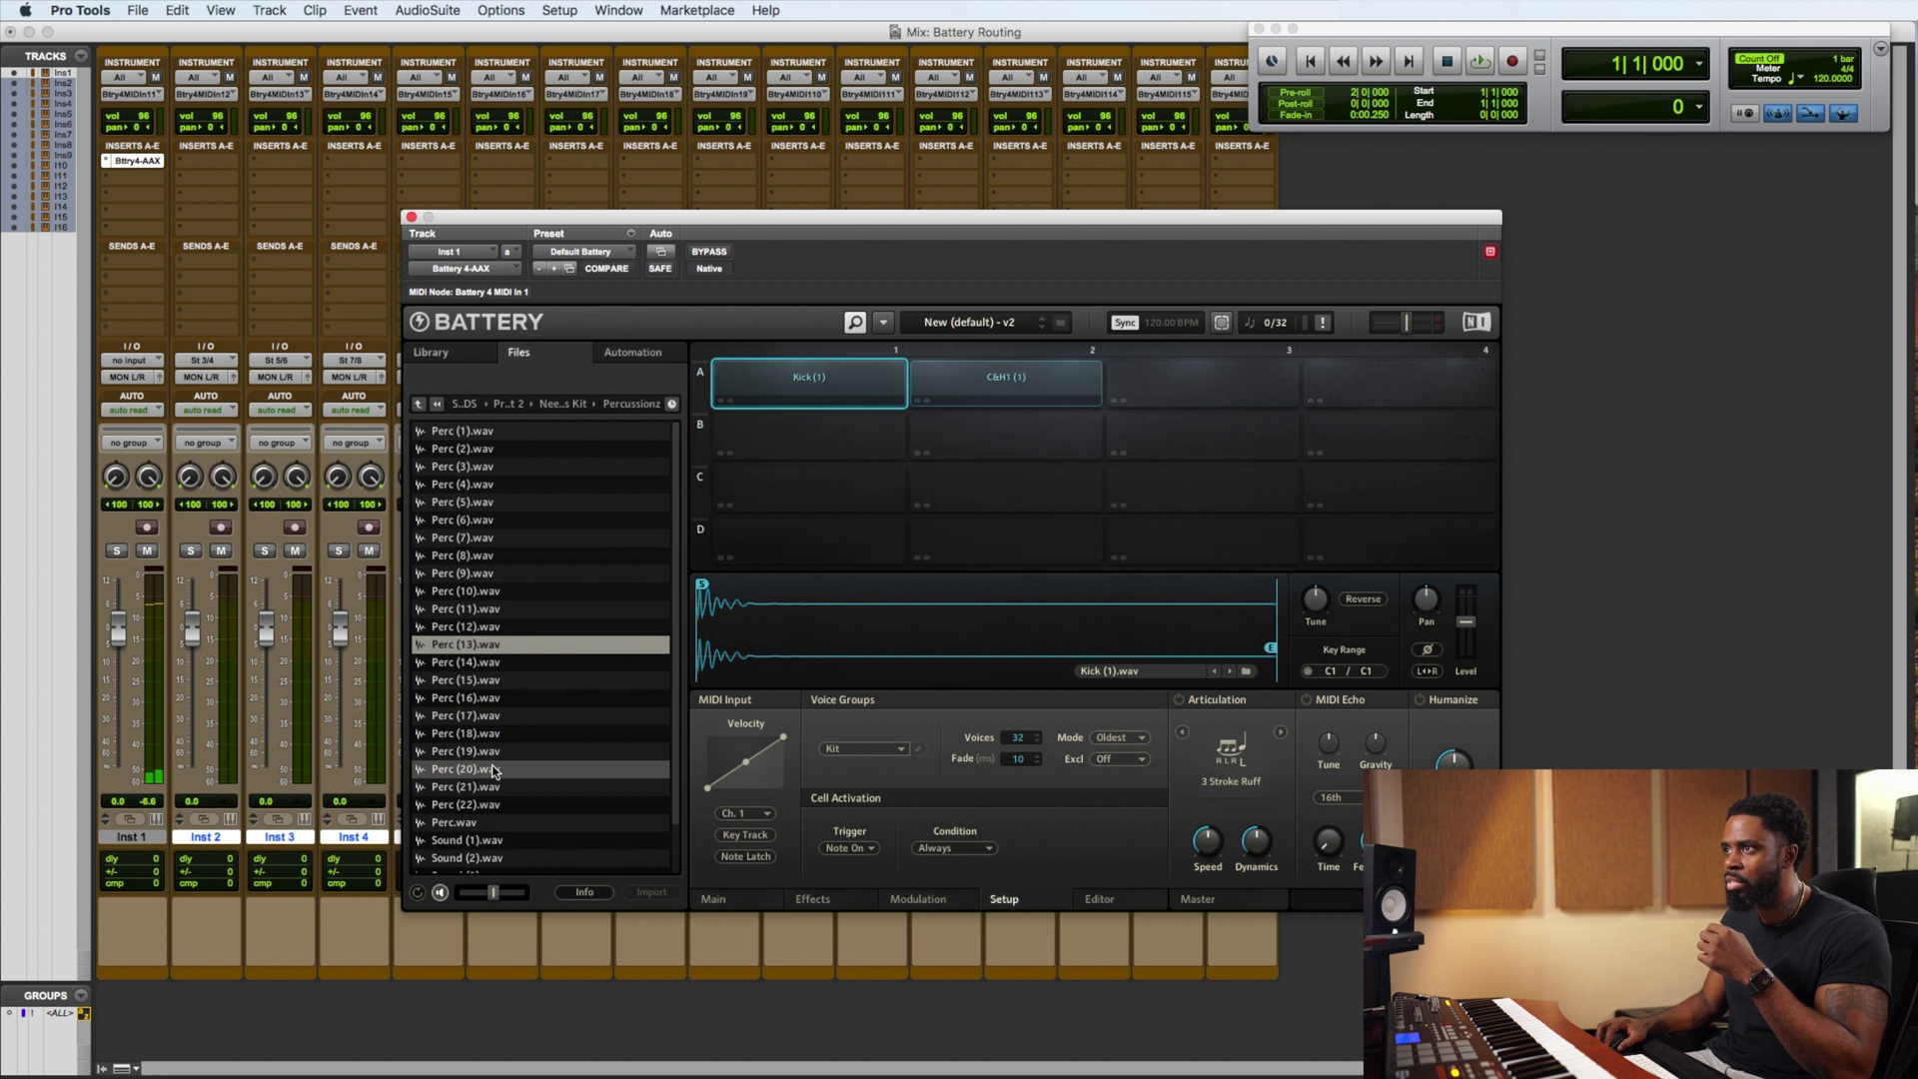
click(488, 716)
scroll(486, 726, down, 1)
drag(484, 645, 1191, 392)
click(1190, 386)
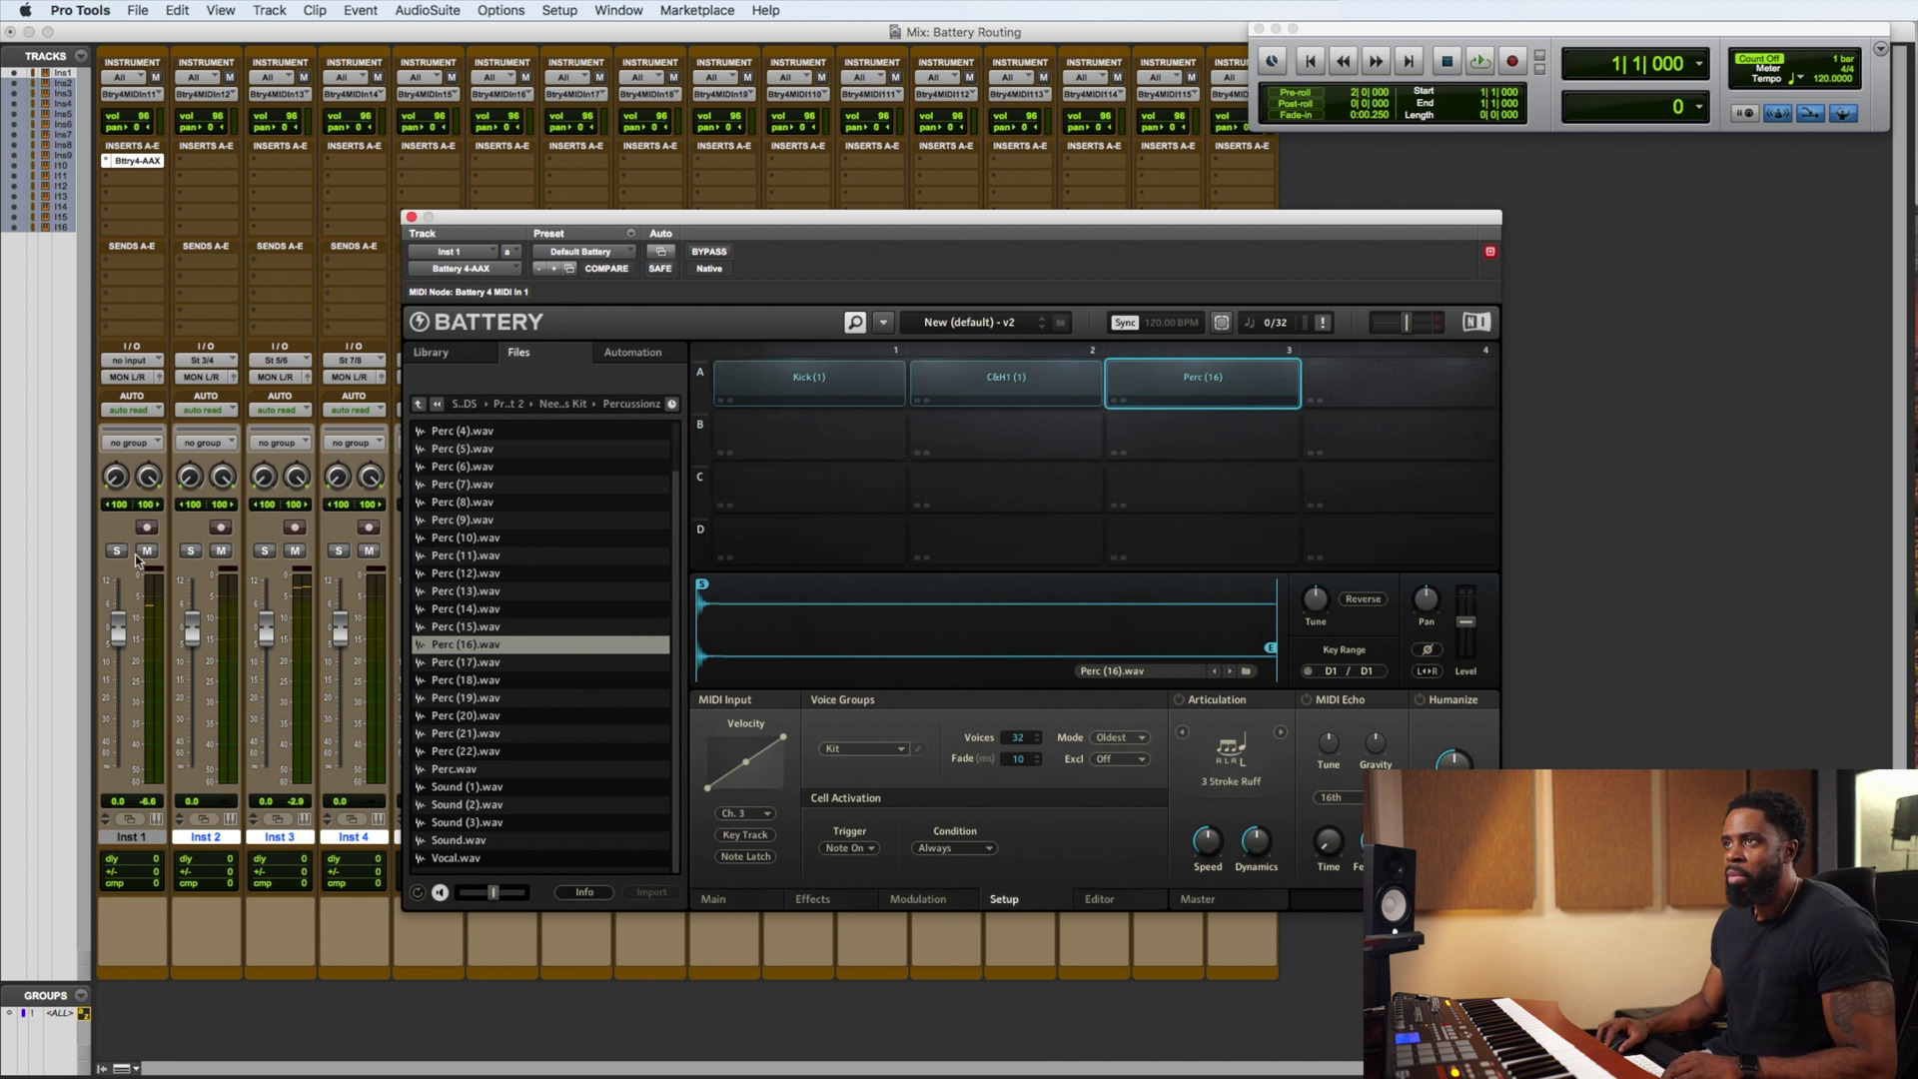
Move the Battery window aside and trigger the Kick (1) cell, confirming it plays on Inst 1
drag(578, 223, 781, 192)
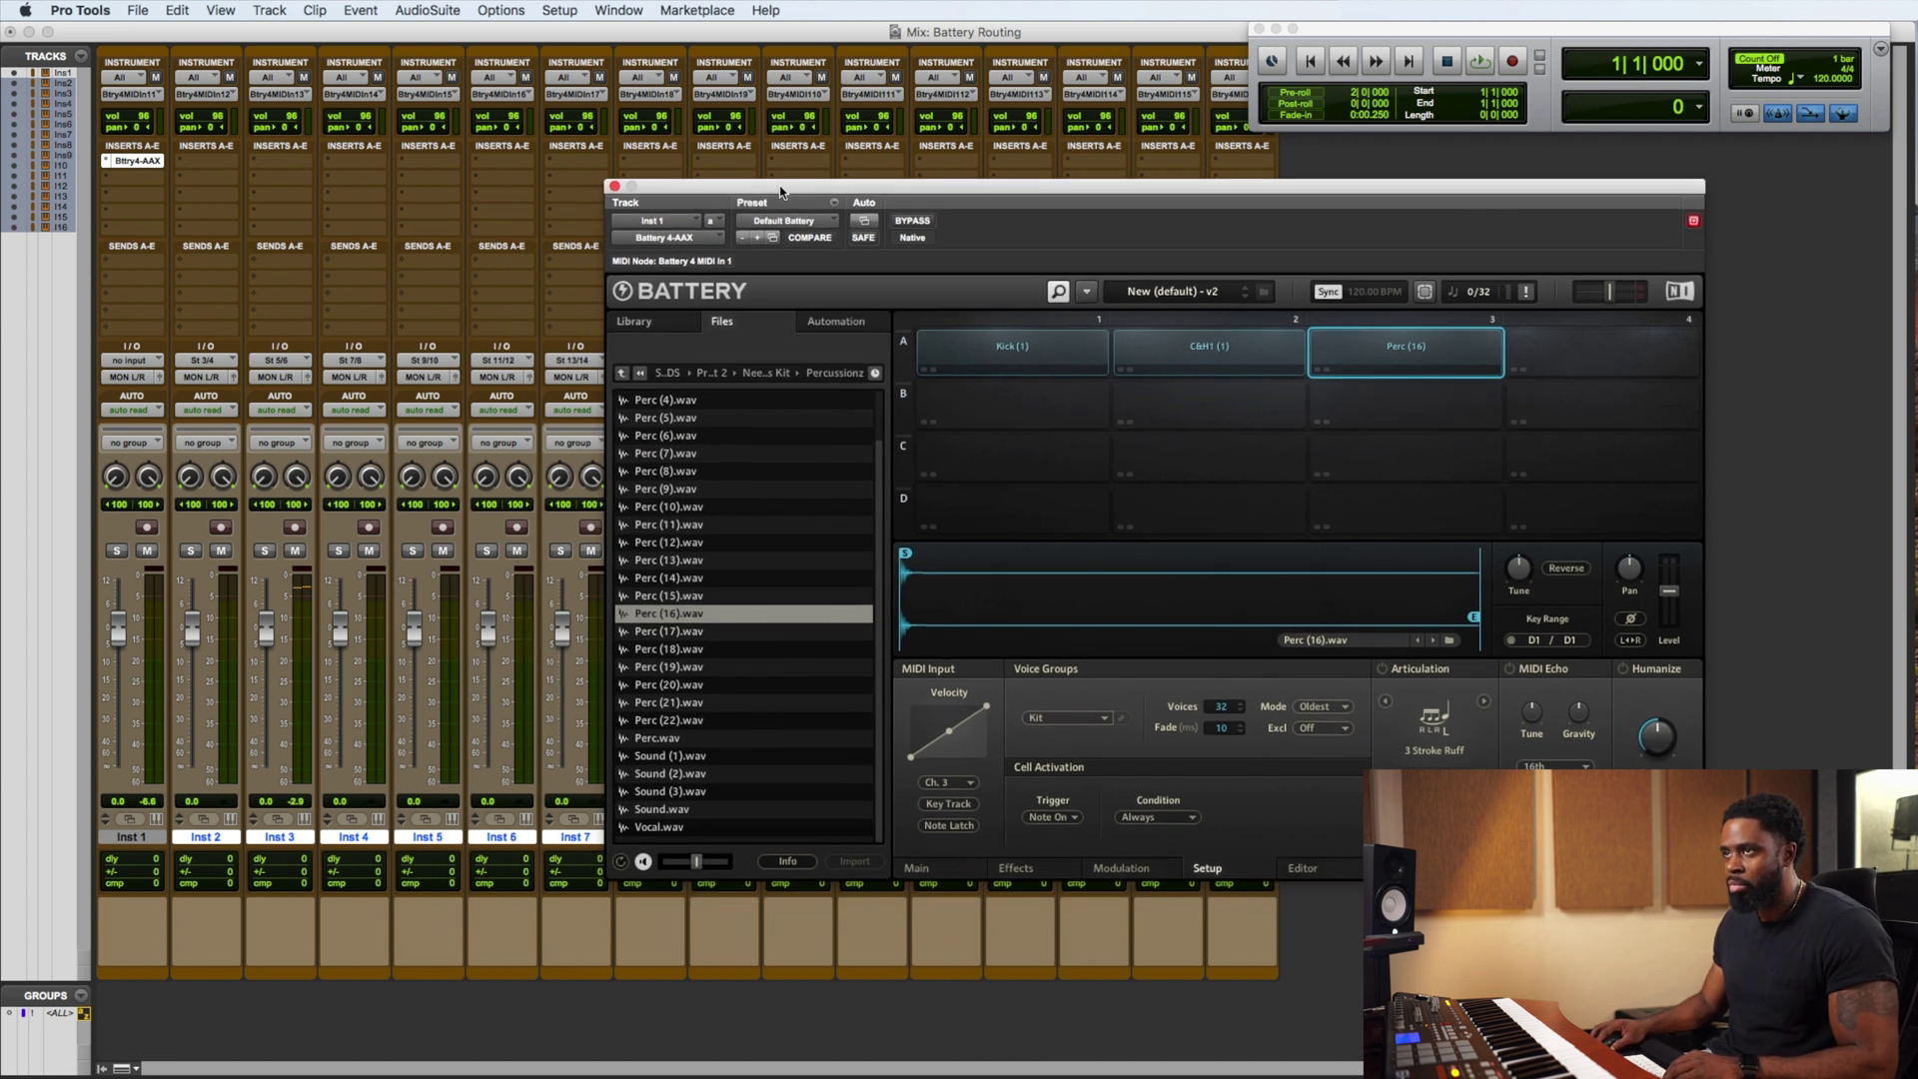
click(136, 840)
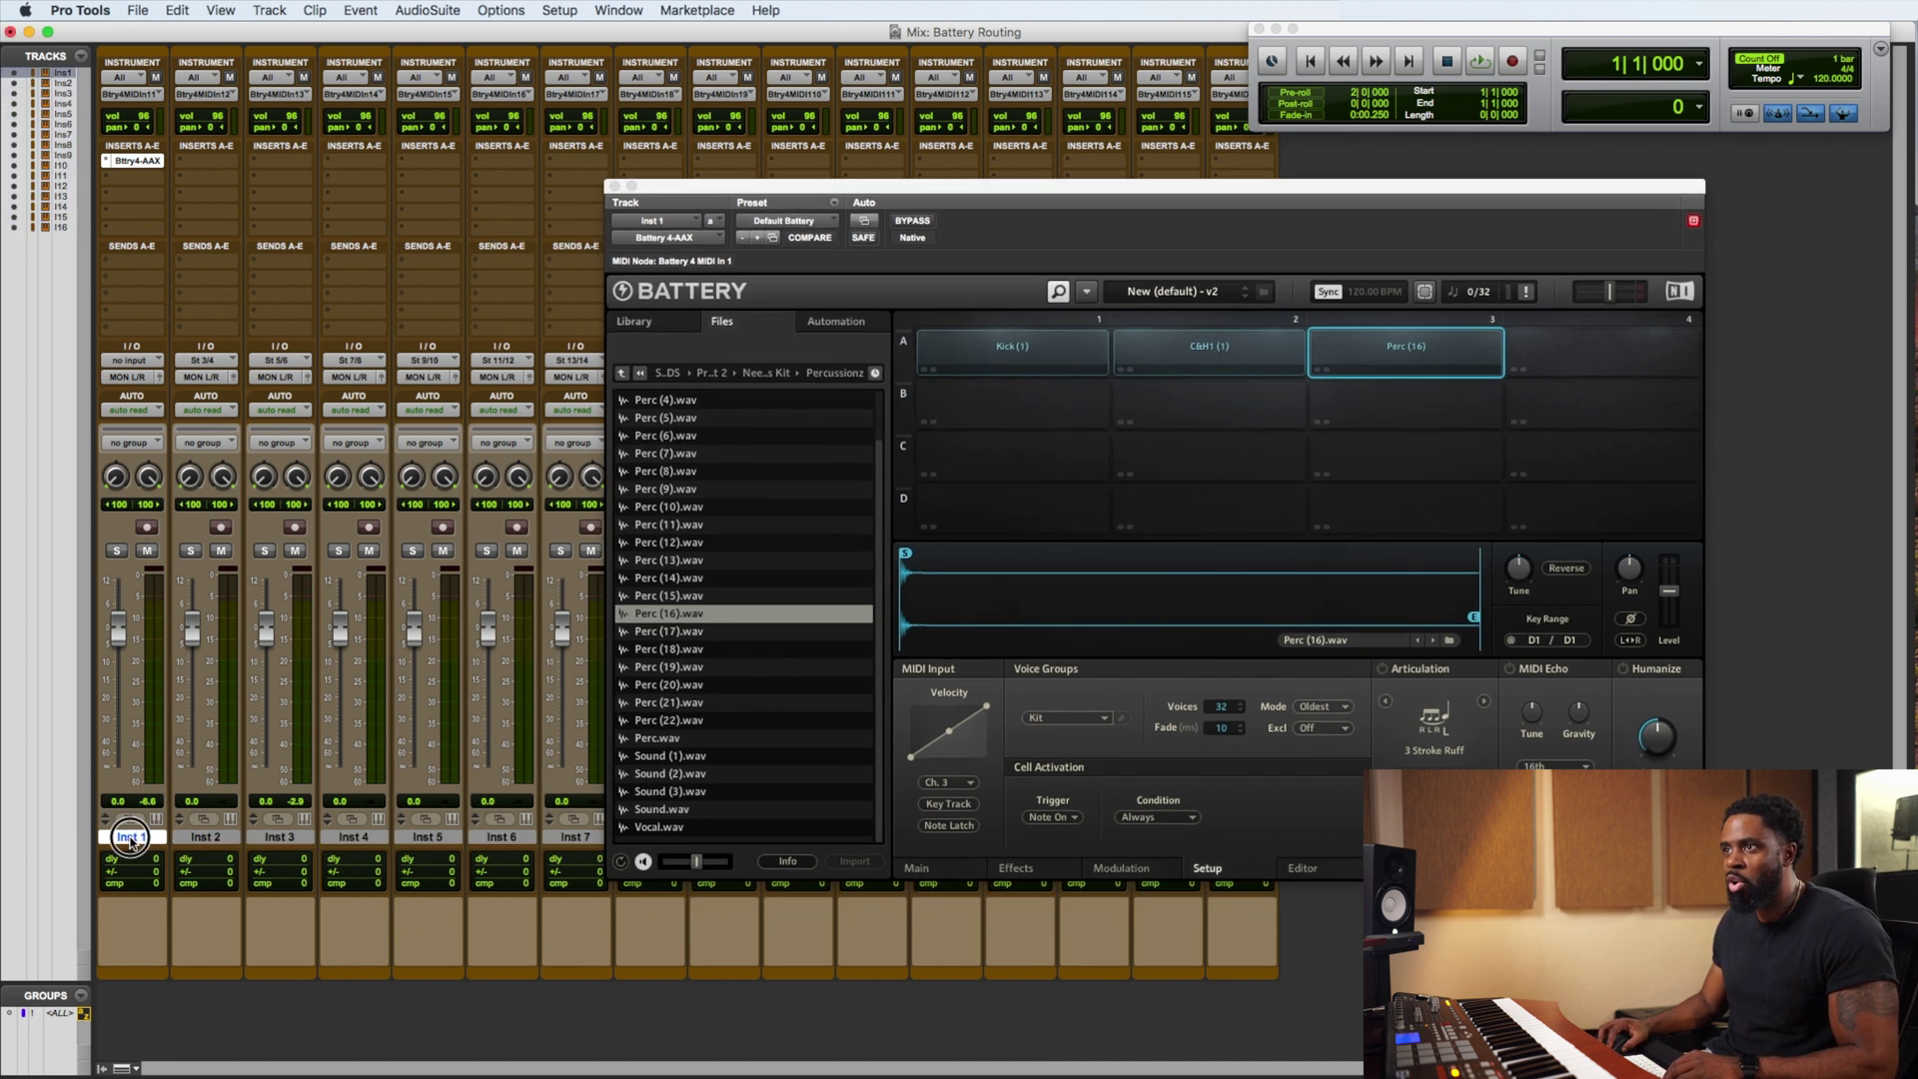
click(1030, 350)
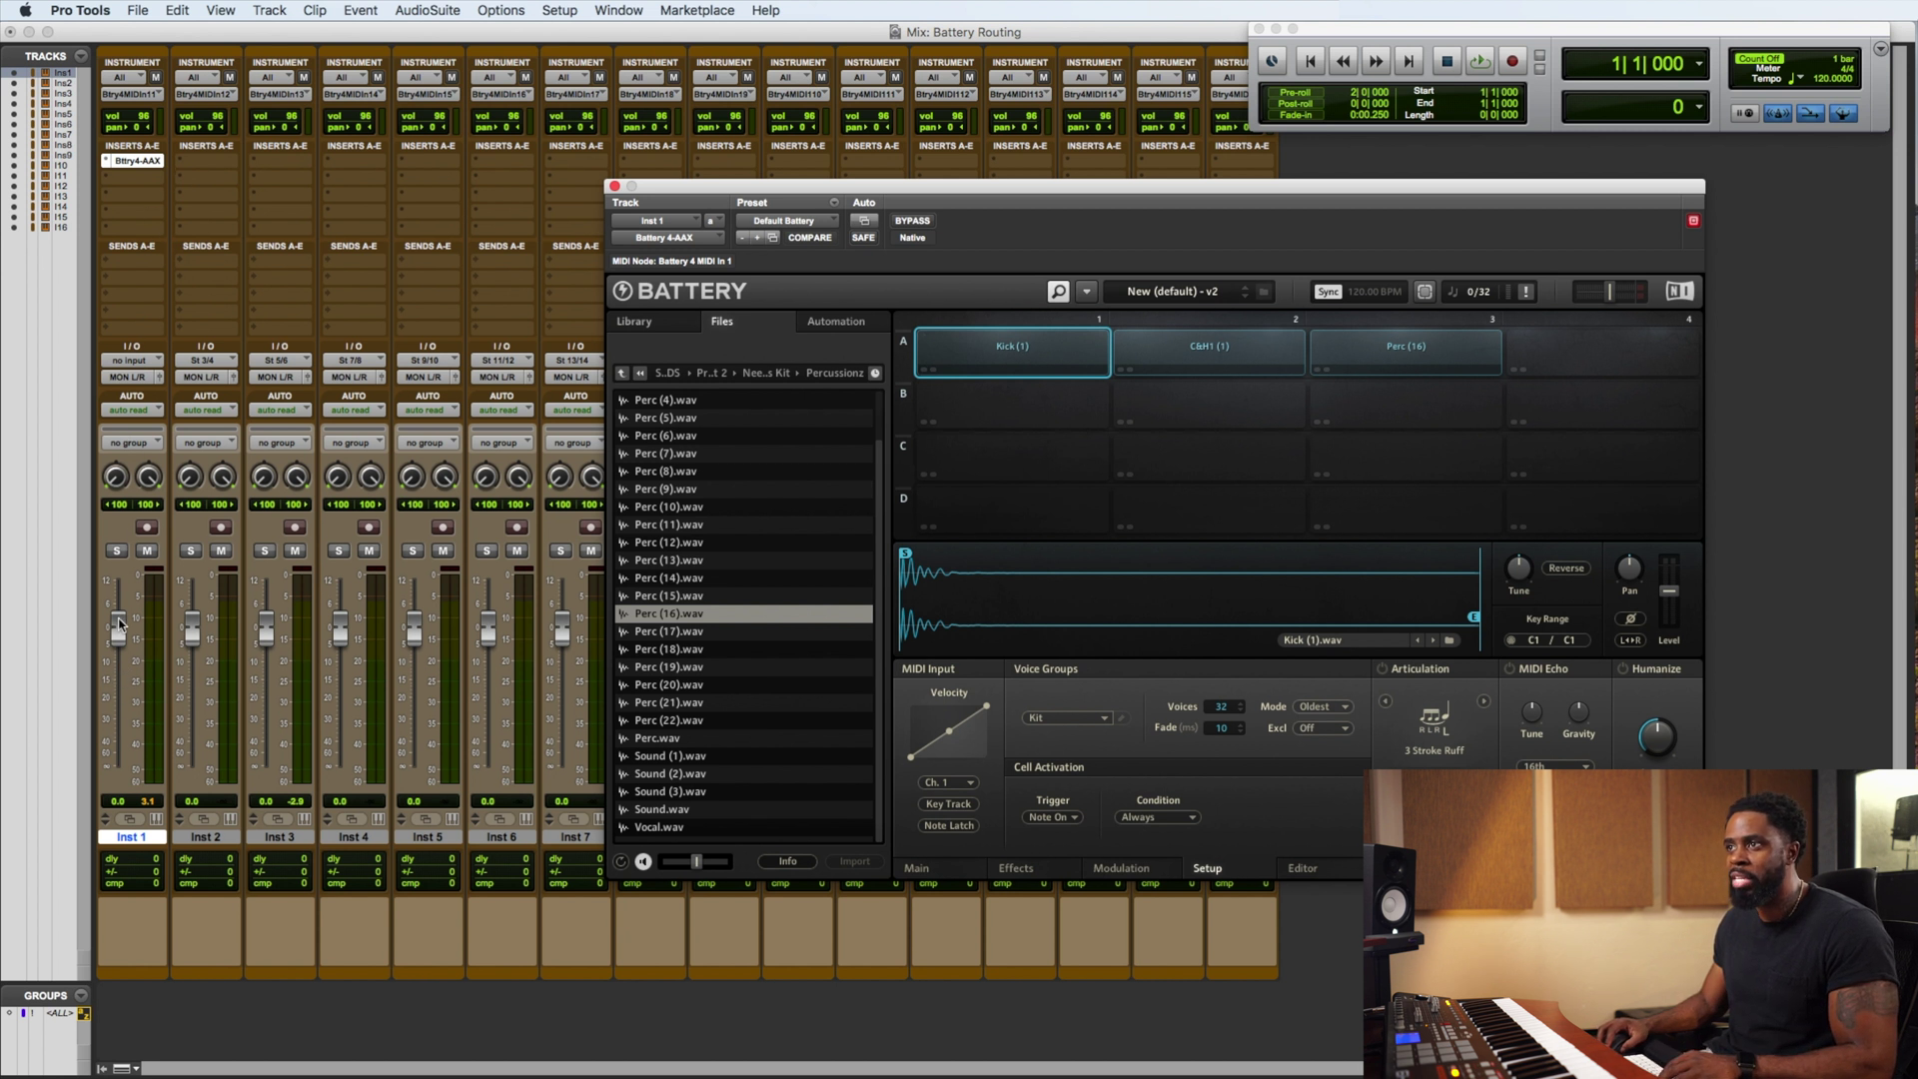
click(1004, 359)
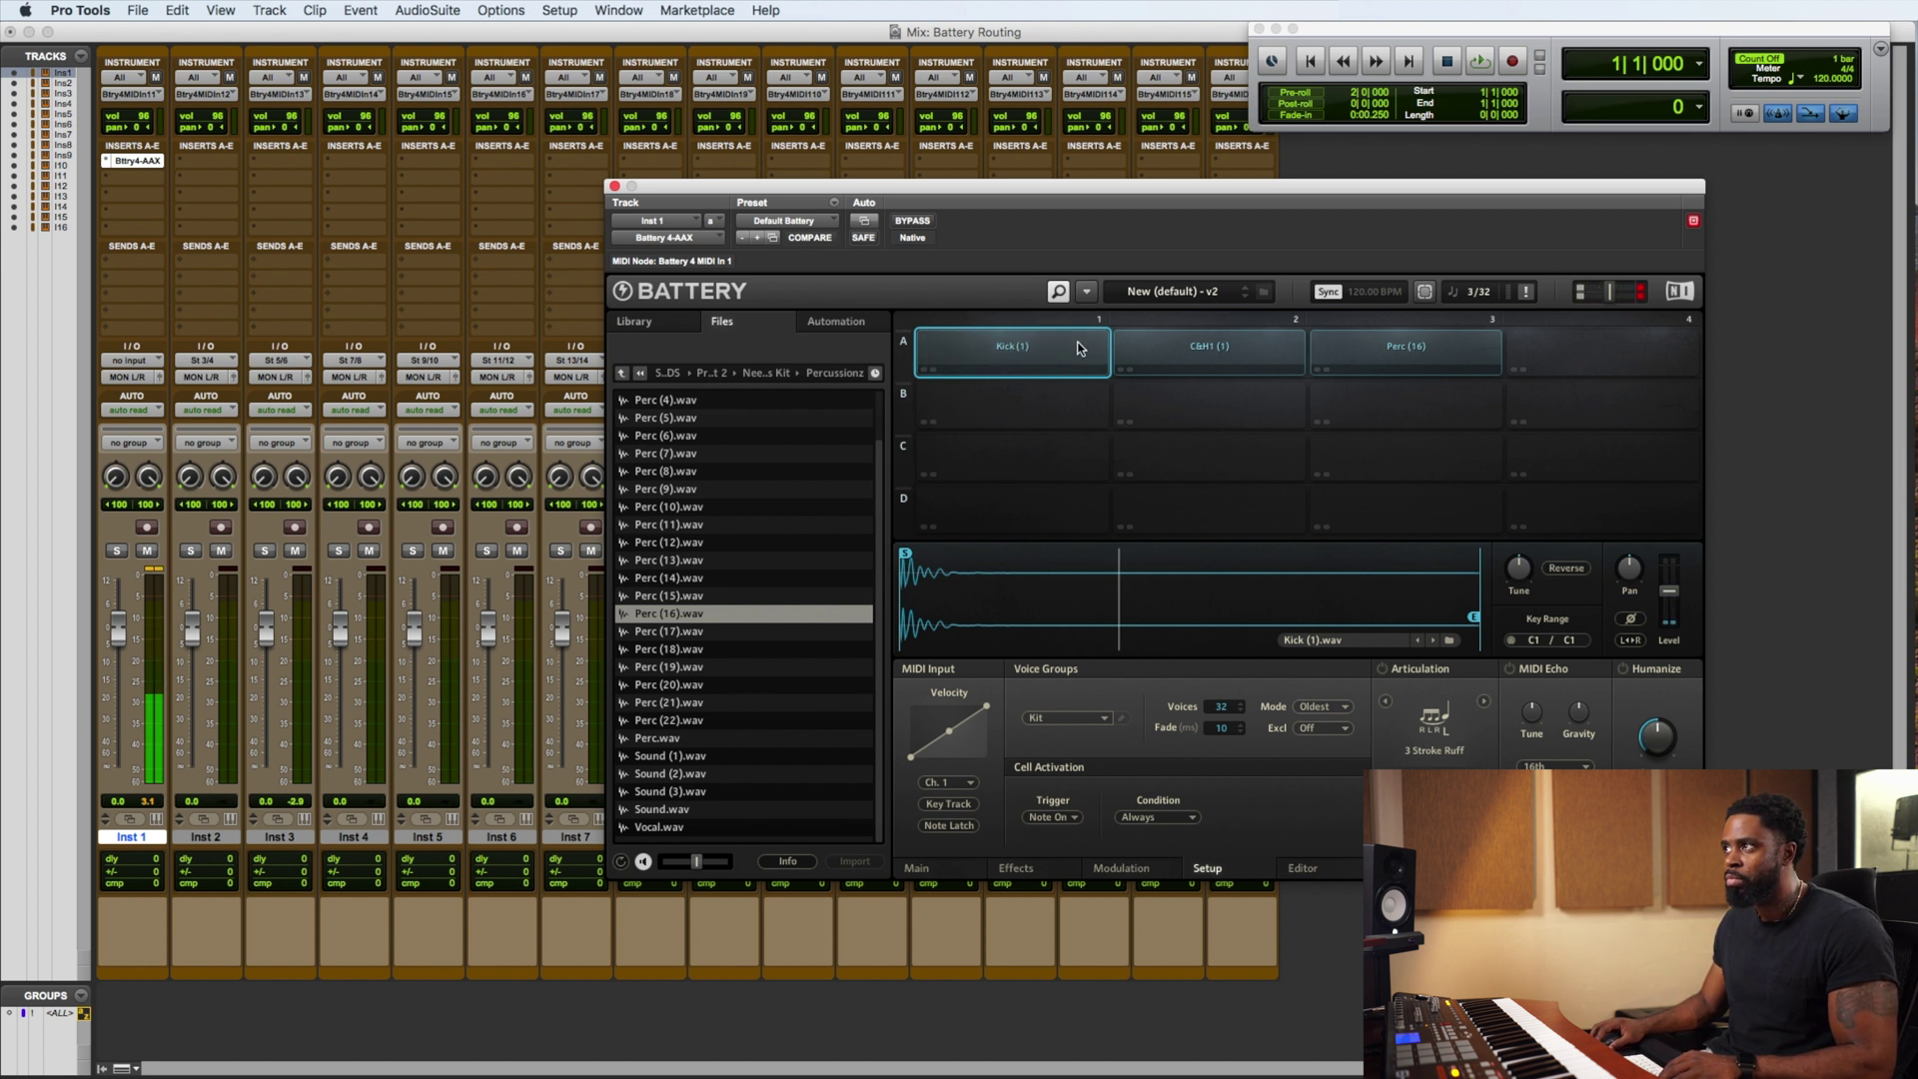
Trigger the C&H1 (1) and Perc (16) cells, confirming they play on Inst 2 and Inst 3
click(1219, 355)
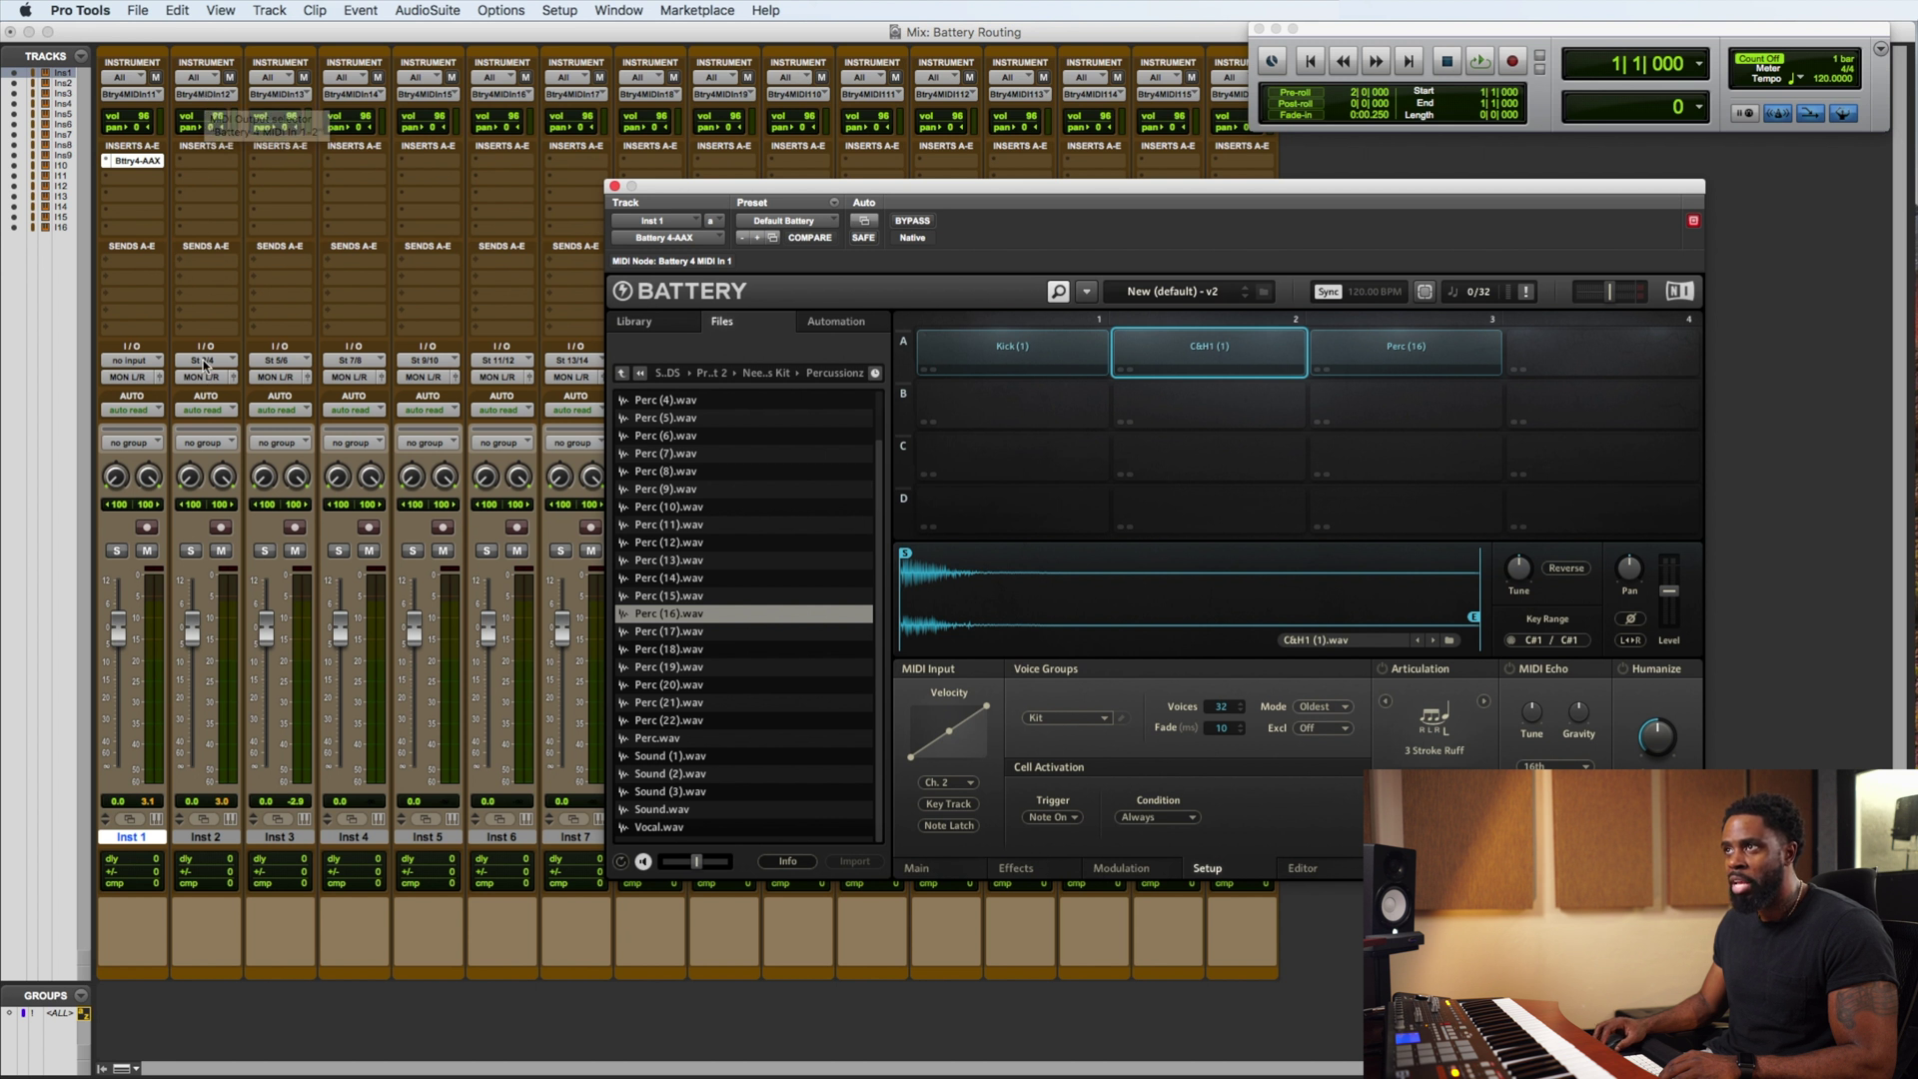
click(1199, 357)
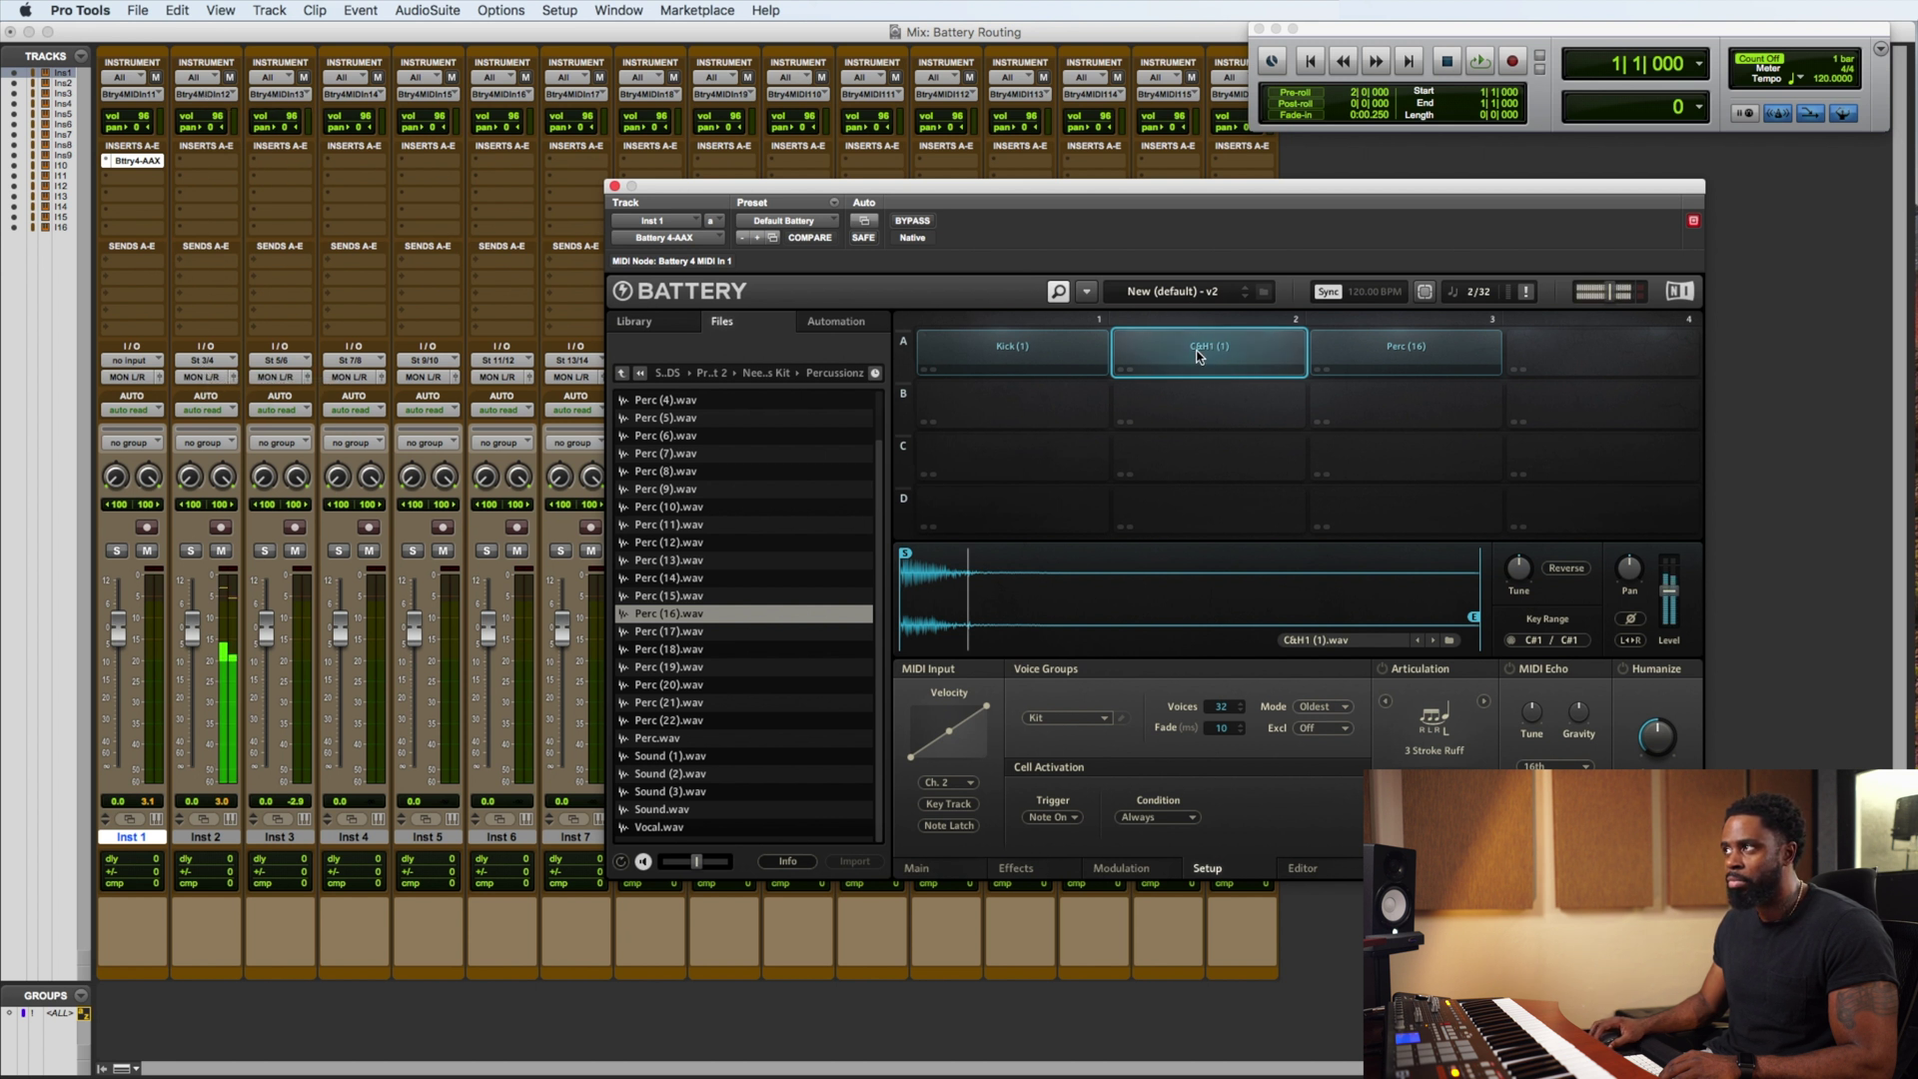
click(1403, 355)
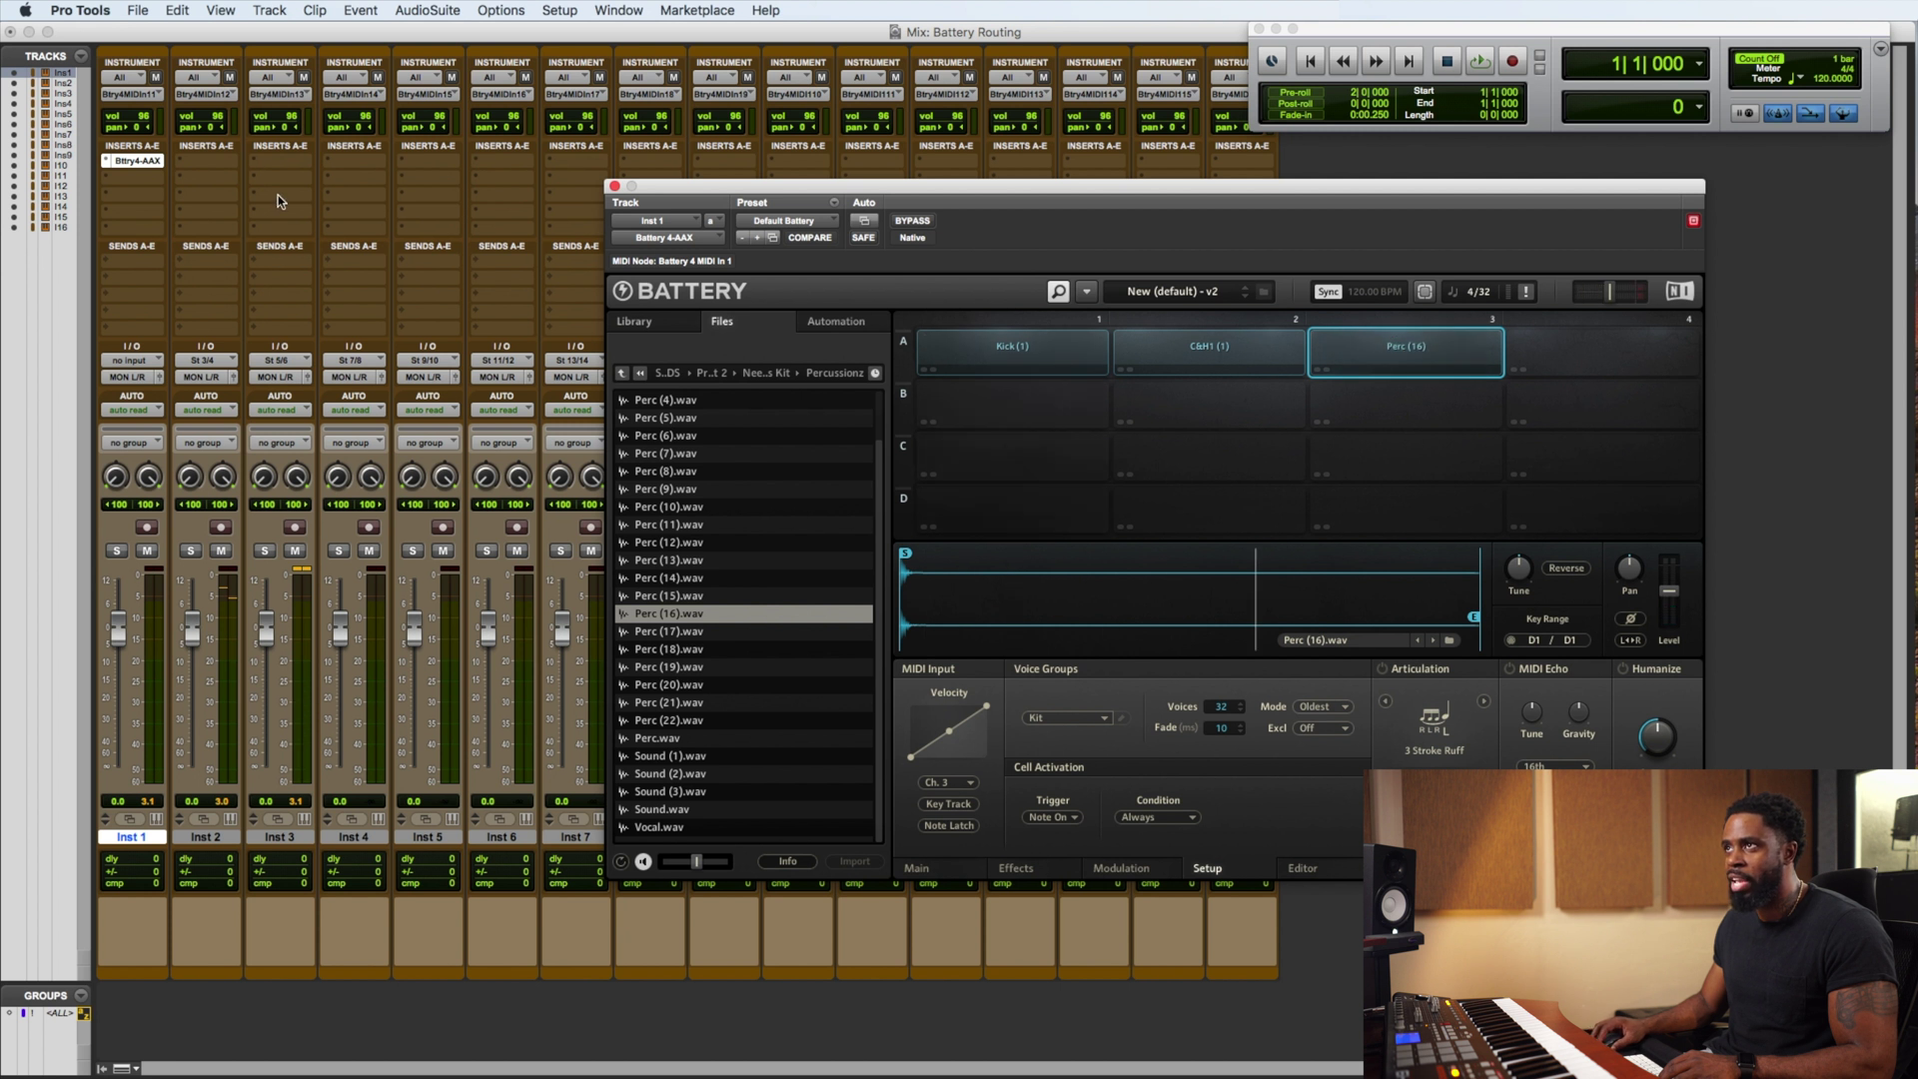
click(284, 833)
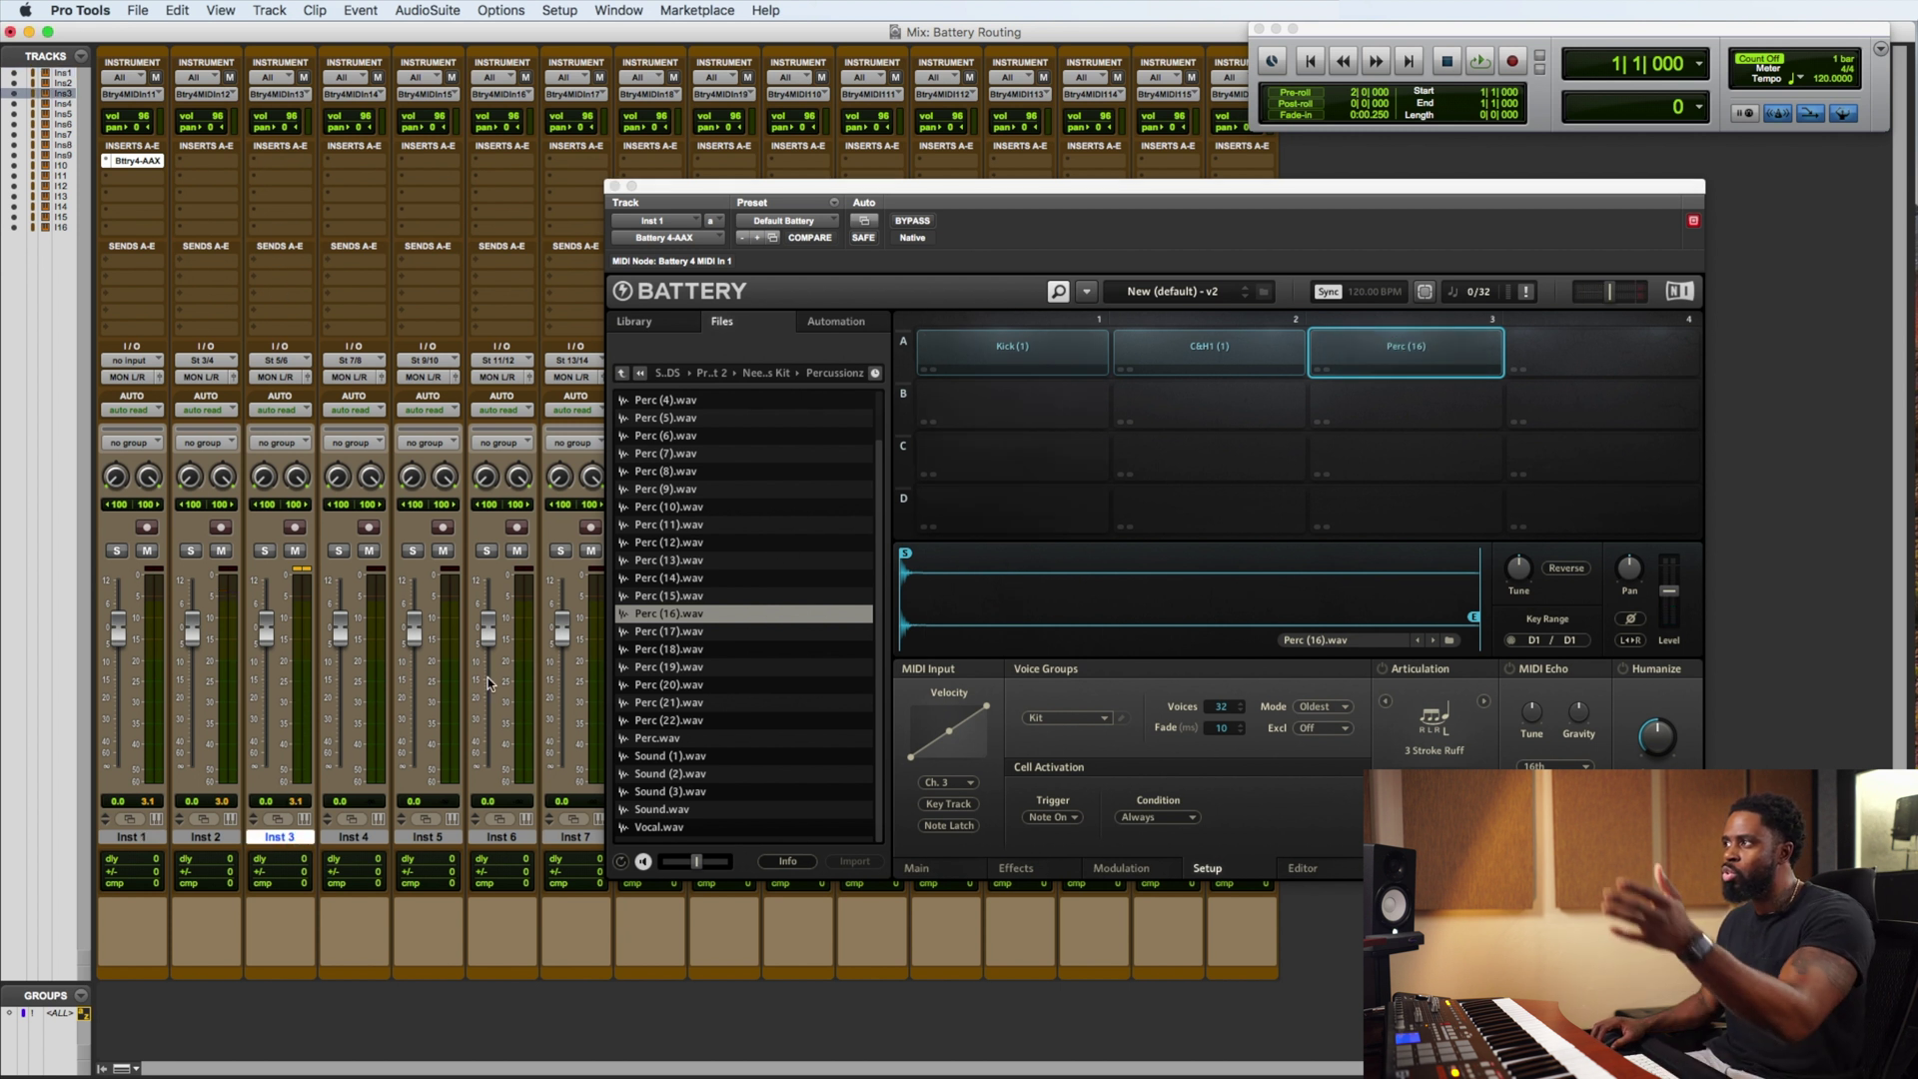